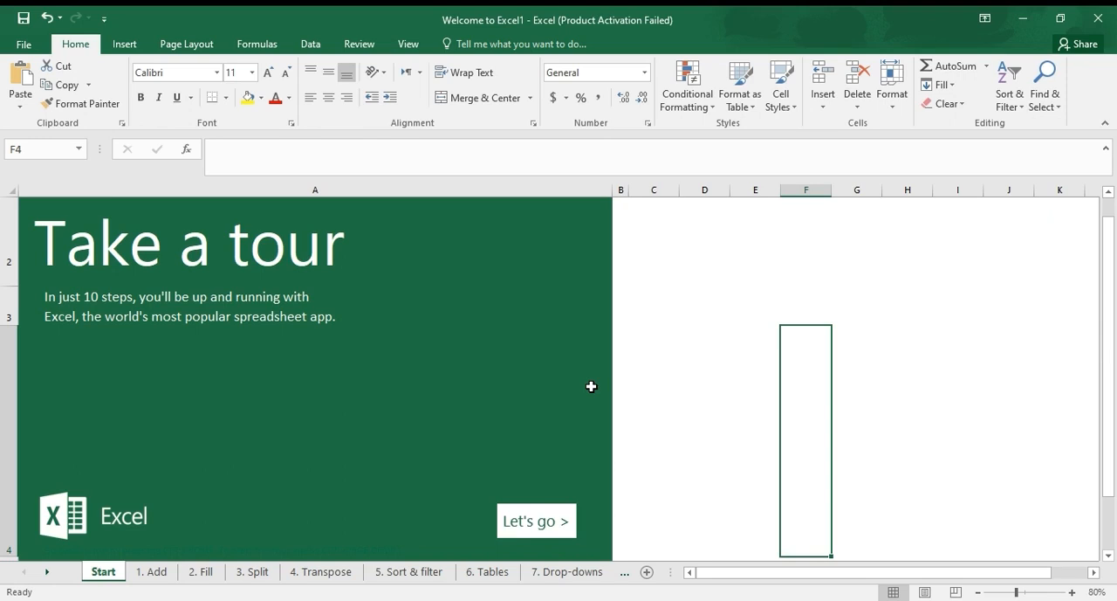
# Select cells C2 and C3 in turn, the whole of column C, the whole of row 2, and cell C2 again
pyautogui.click(669, 252)
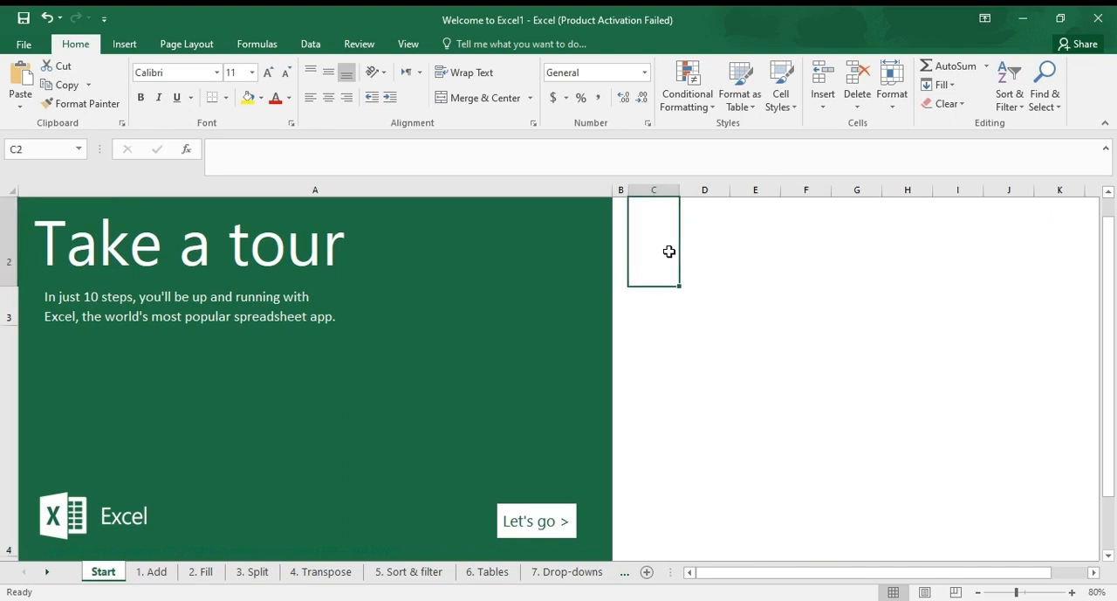
pyautogui.click(656, 323)
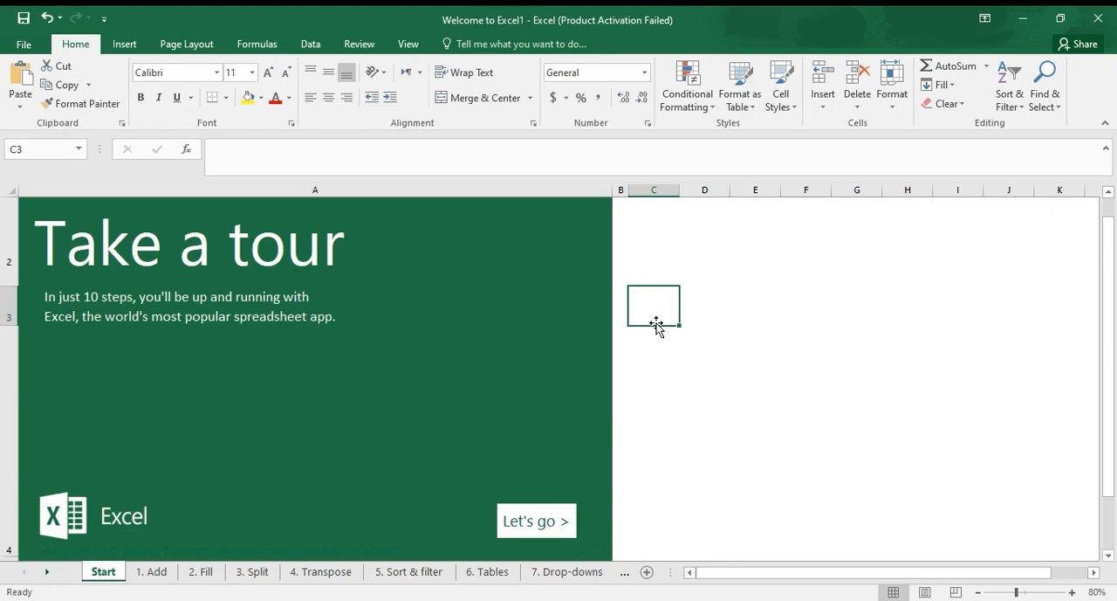
pyautogui.click(651, 187)
pyautogui.click(4, 261)
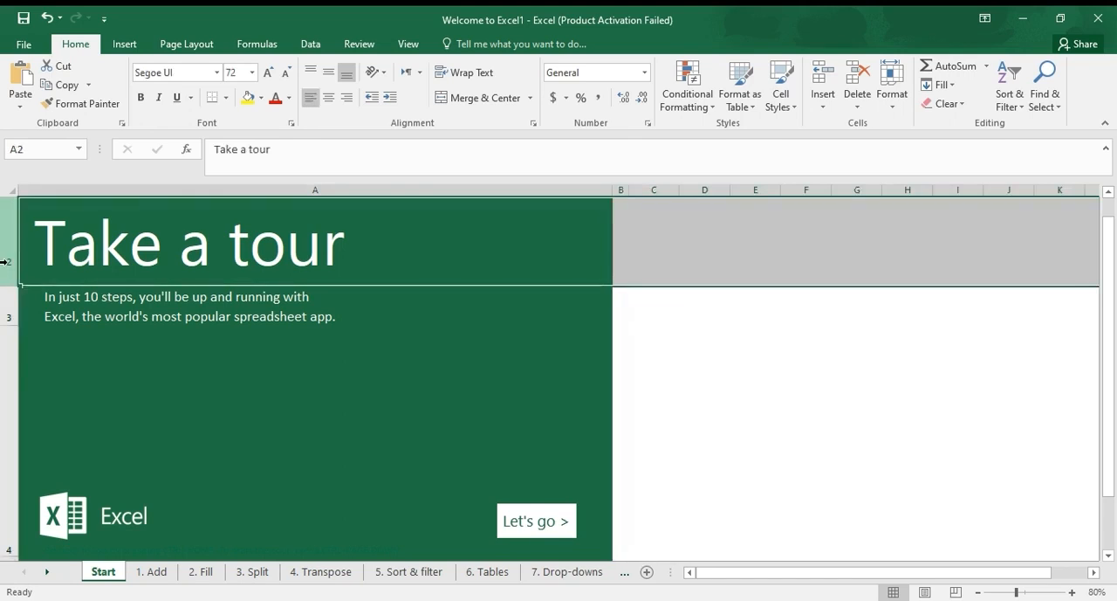
pyautogui.click(656, 244)
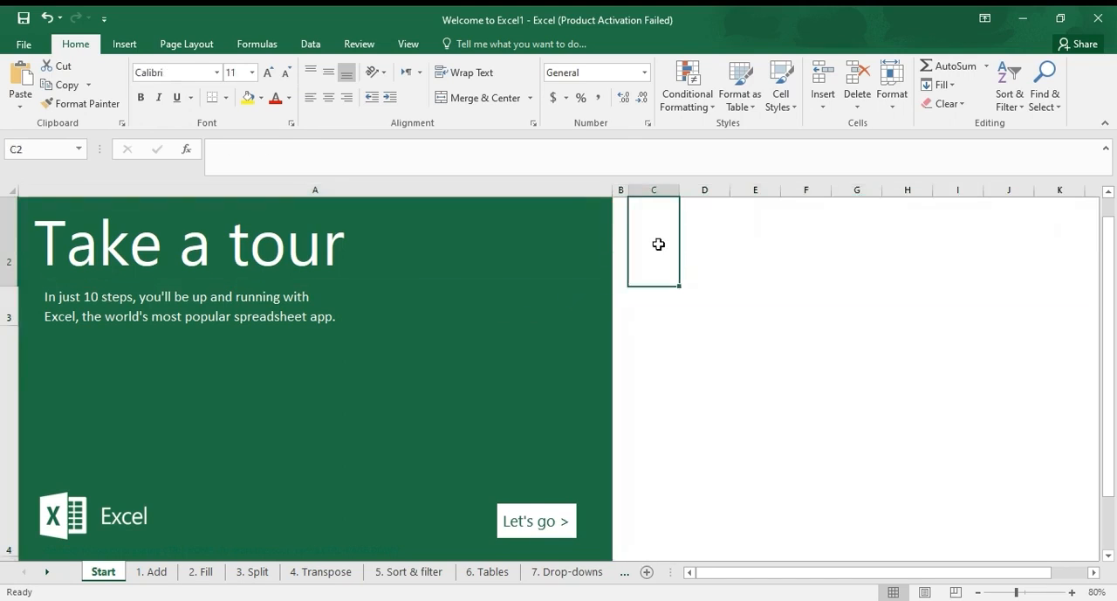
# Select cell D4 on the Start sheet, and go to cell D5 by entering its reference
pyautogui.click(719, 359)
pyautogui.click(34, 151)
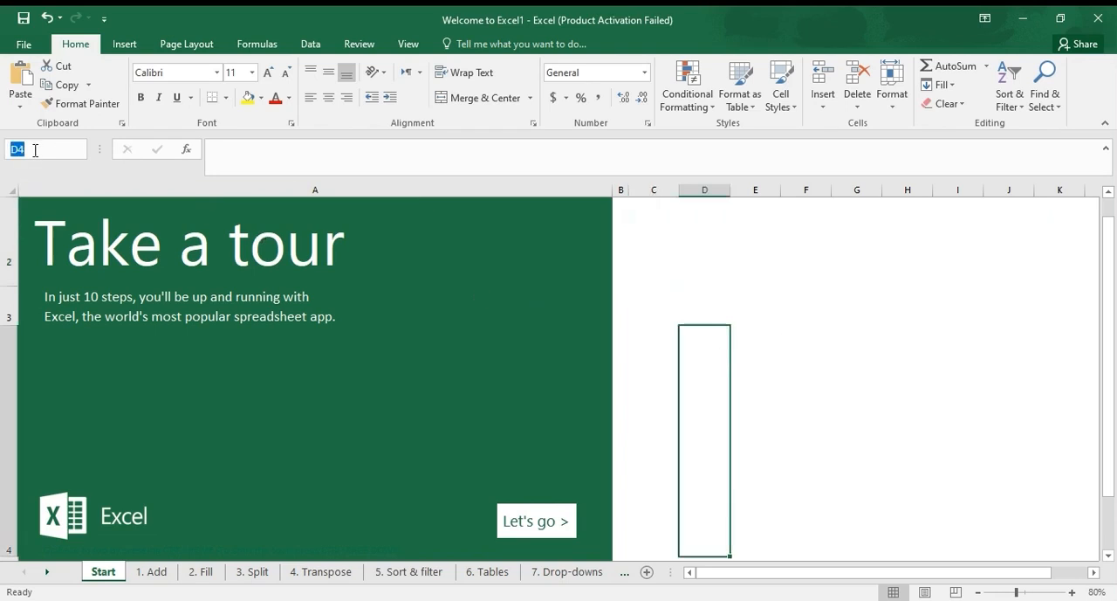
pyautogui.write('d5')
pyautogui.press('Return')
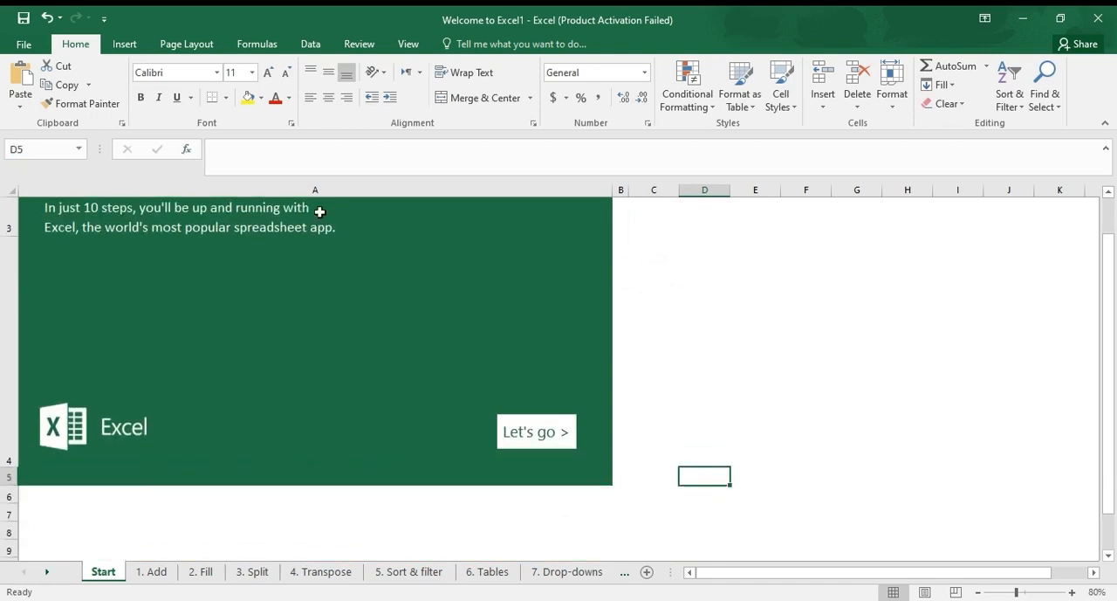
pyautogui.scroll(2, 751, 314)
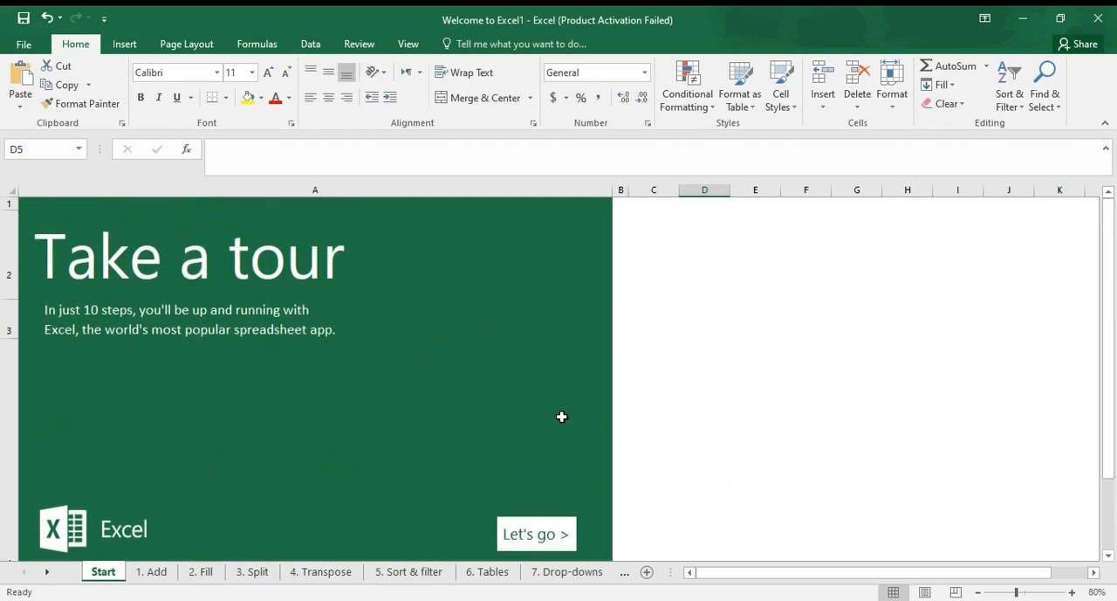
# Start the tour and total the fruit amounts in cell D8 with the formula =SUM(D4:D7)
pyautogui.click(548, 524)
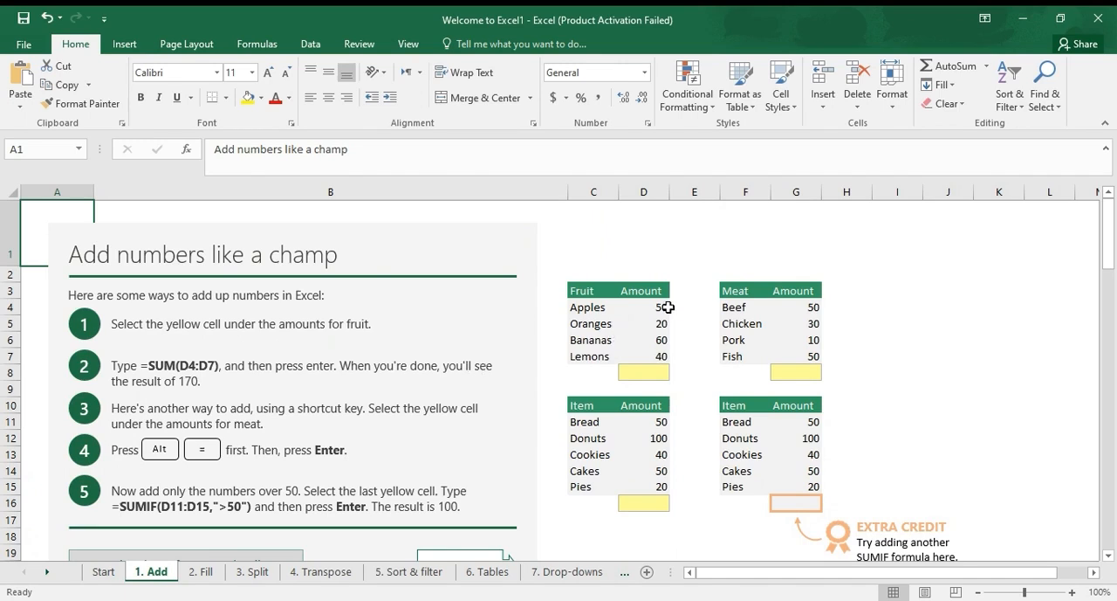
pyautogui.moveTo(668, 302); pyautogui.dragTo(665, 353)
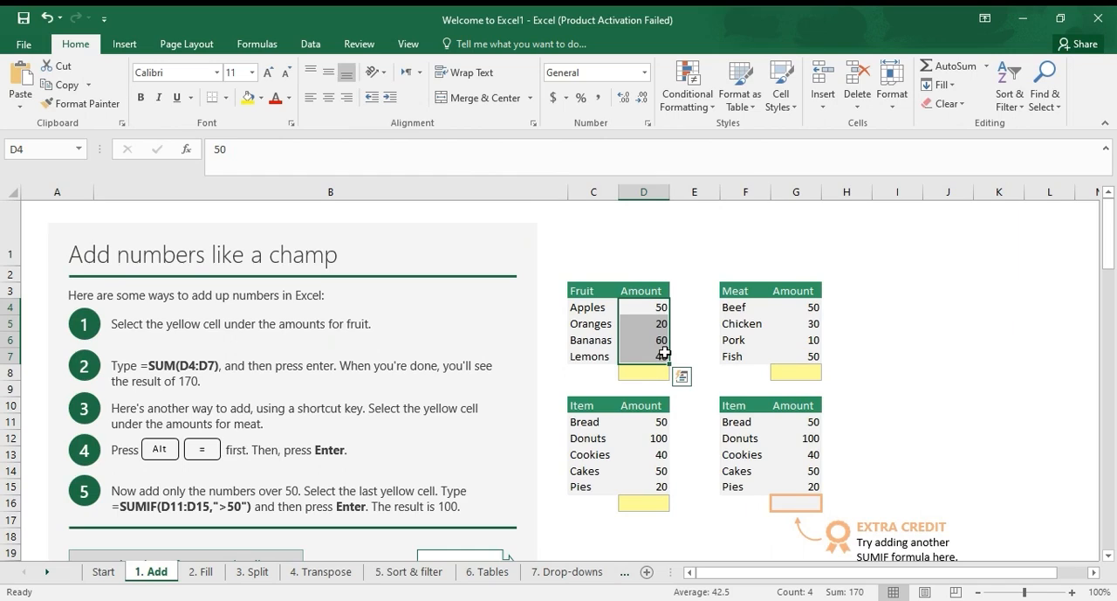
pyautogui.click(652, 373)
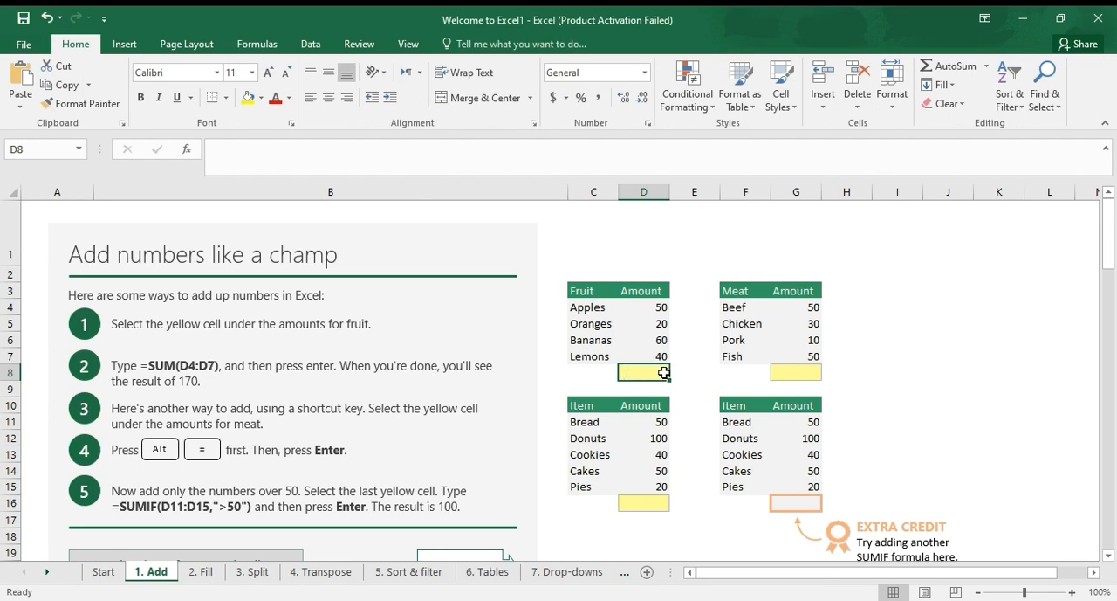
pyautogui.write('=')
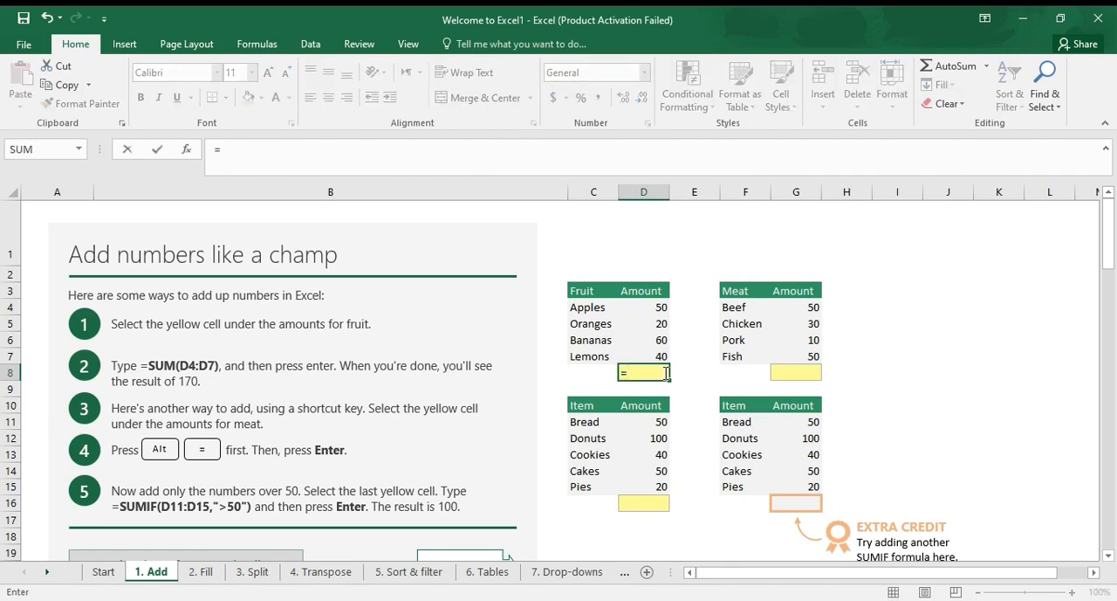
pyautogui.write('sum(')
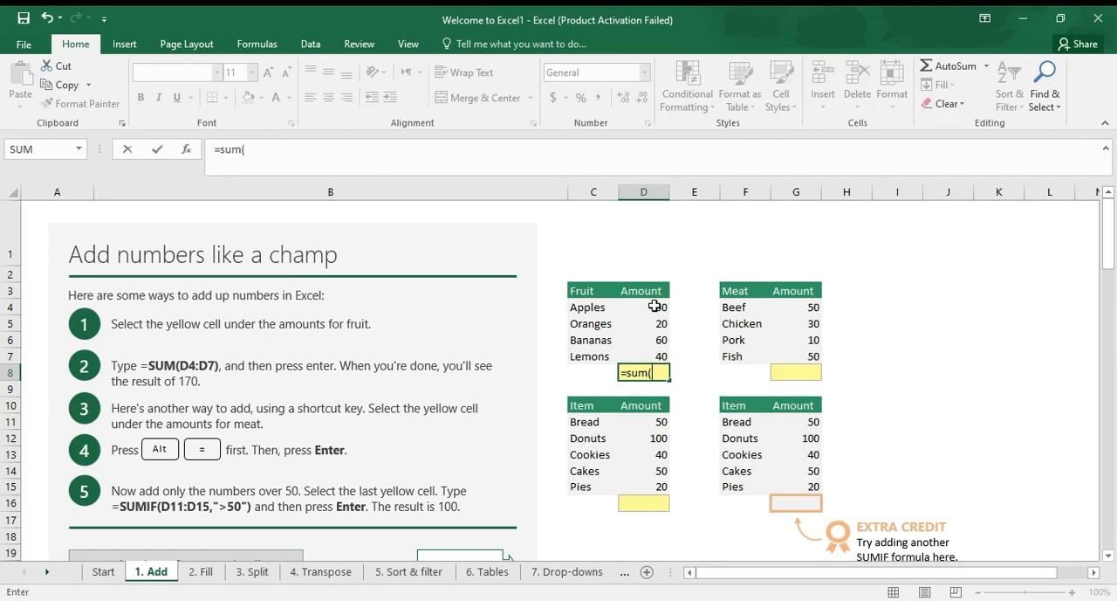
pyautogui.moveTo(657, 307); pyautogui.dragTo(653, 353)
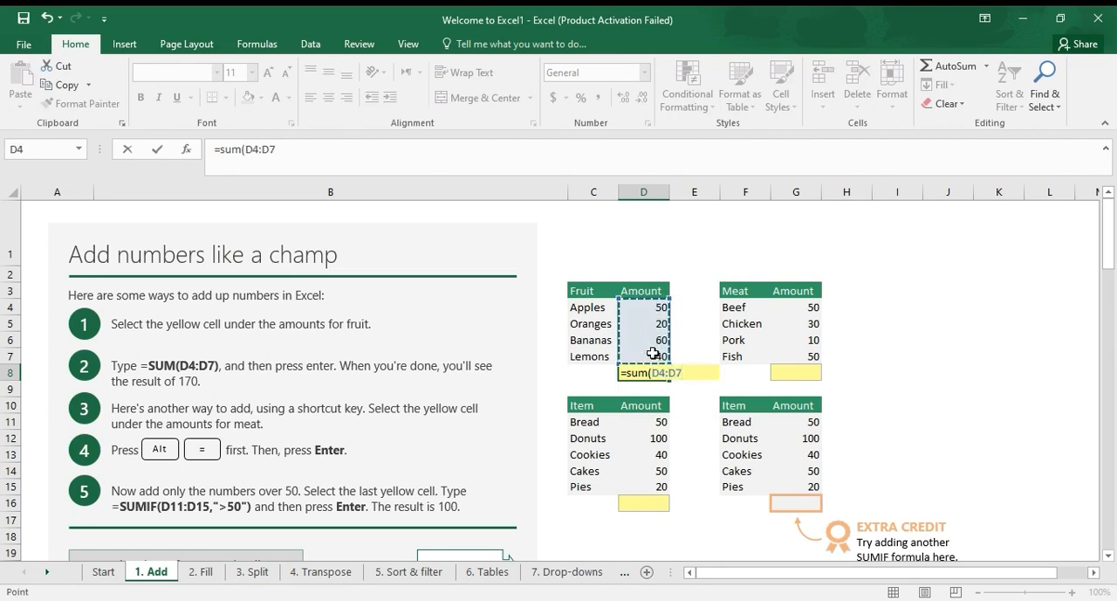
pyautogui.write(')')
pyautogui.press('Return')
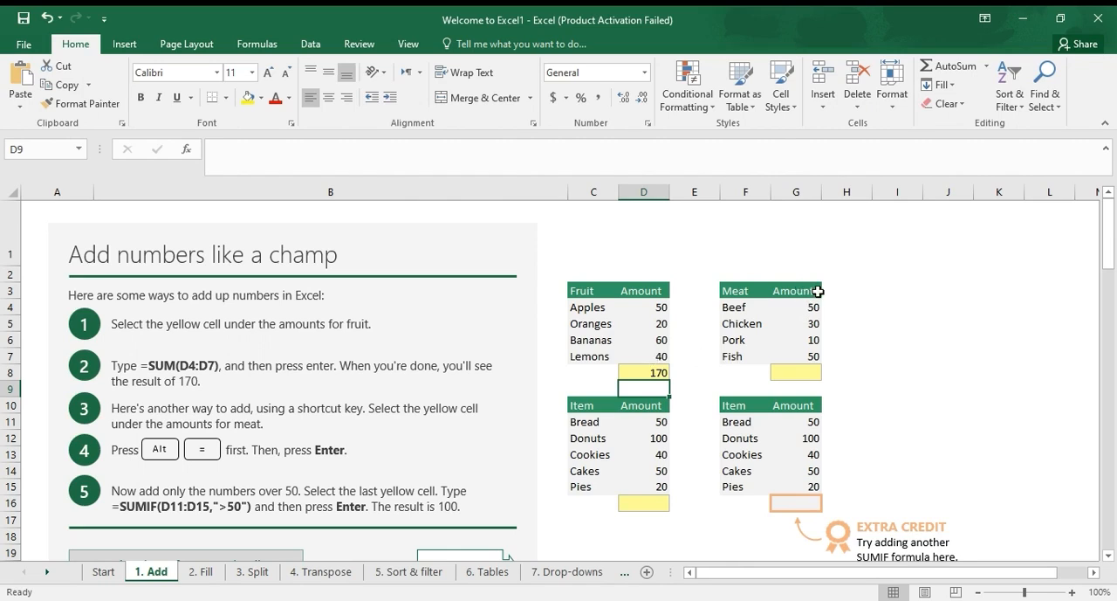
# Total the meat amounts G4:G7 in cell G8 with AutoSum
pyautogui.click(798, 372)
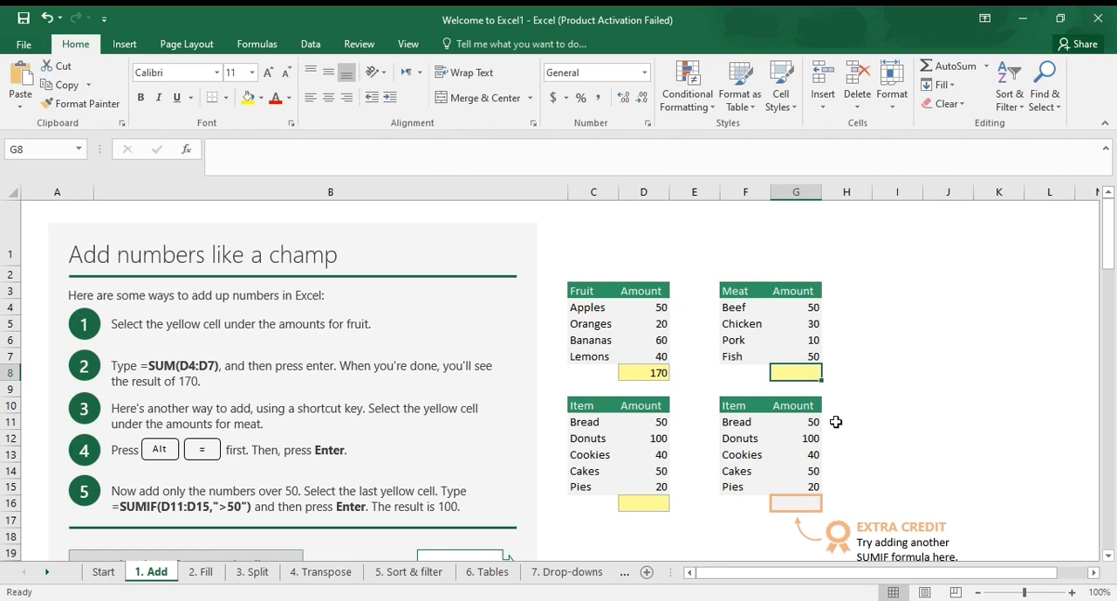
pyautogui.press('alt')
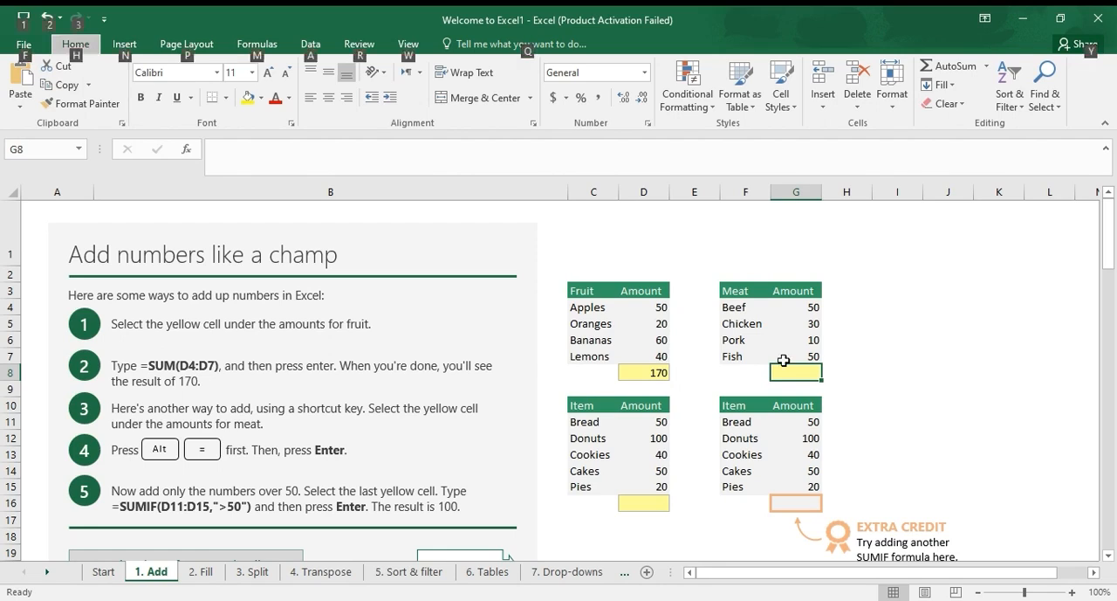
pyautogui.click(783, 369)
pyautogui.press('alt')
pyautogui.press('alt')
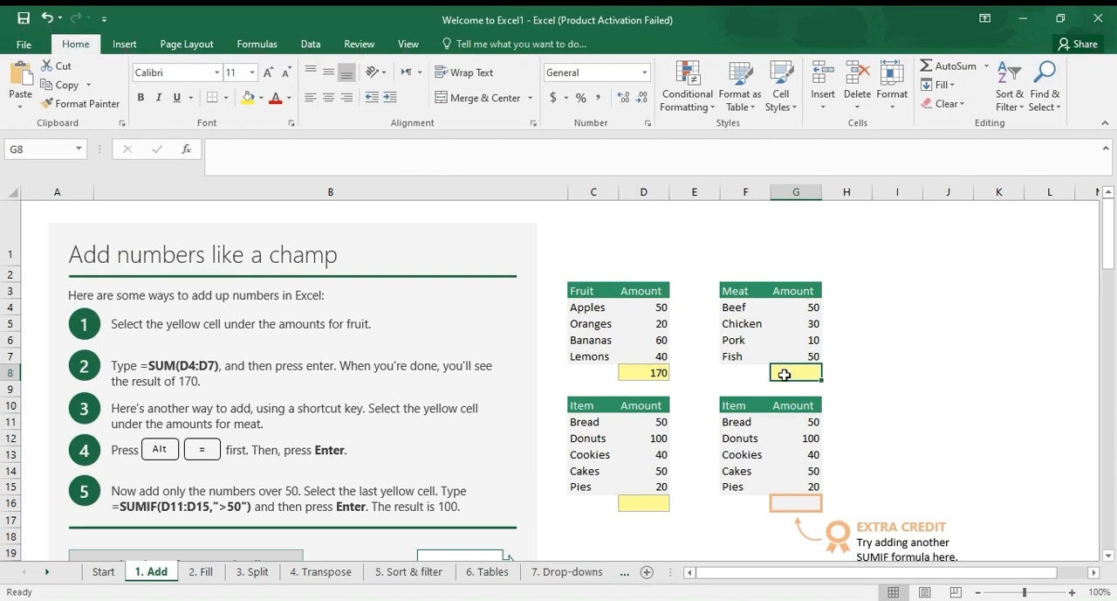
pyautogui.hotkey('alt', '=')
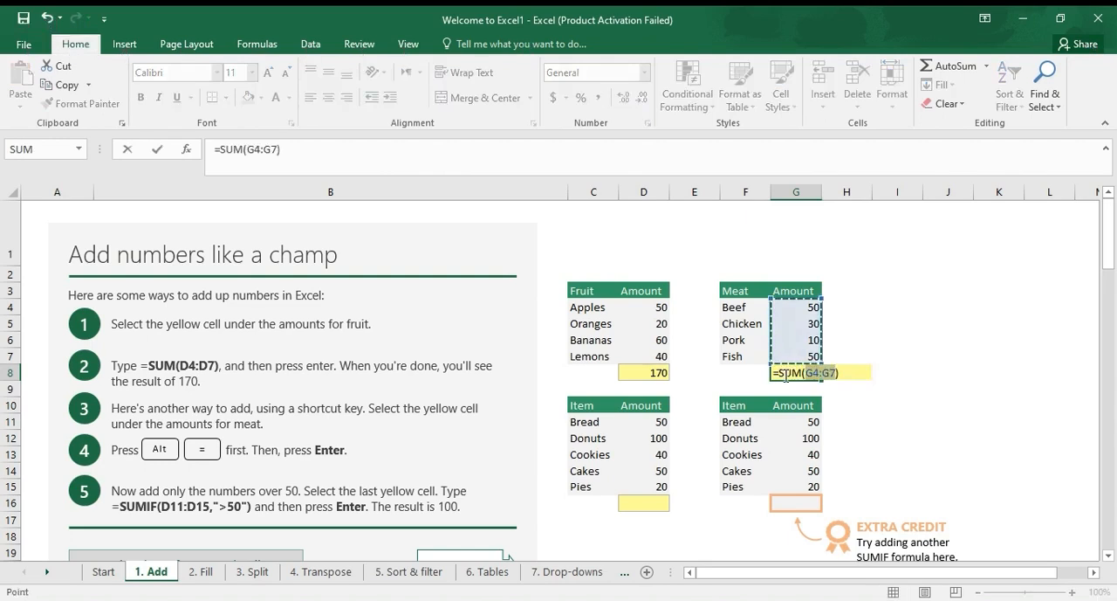
pyautogui.press('Return')
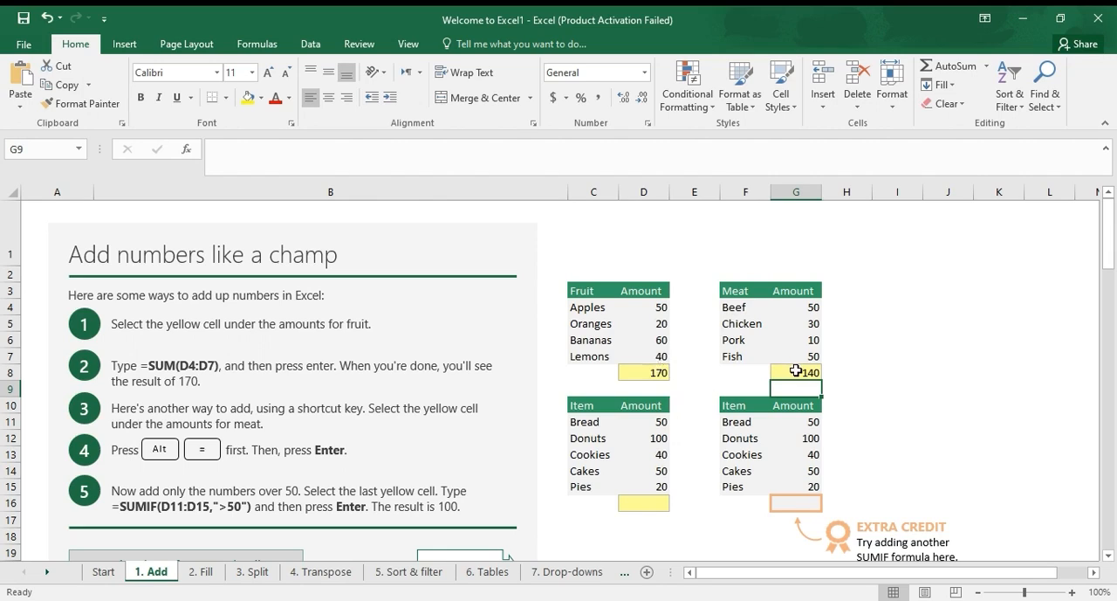
# Total the item amounts D11:D15 in the yellow cell D16 with AutoSum
pyautogui.click(651, 504)
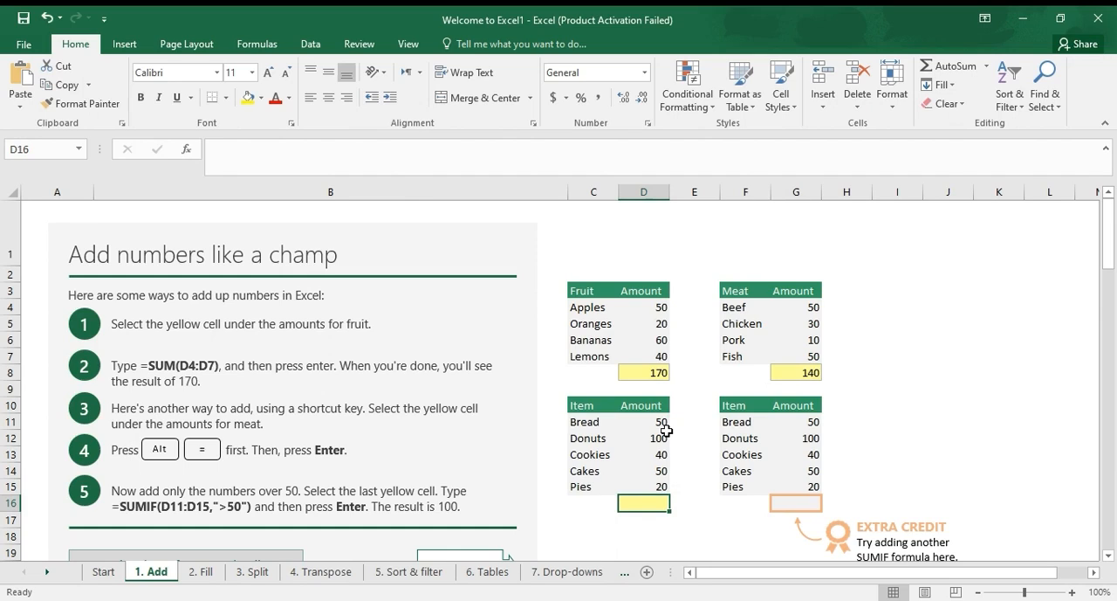
pyautogui.click(596, 161)
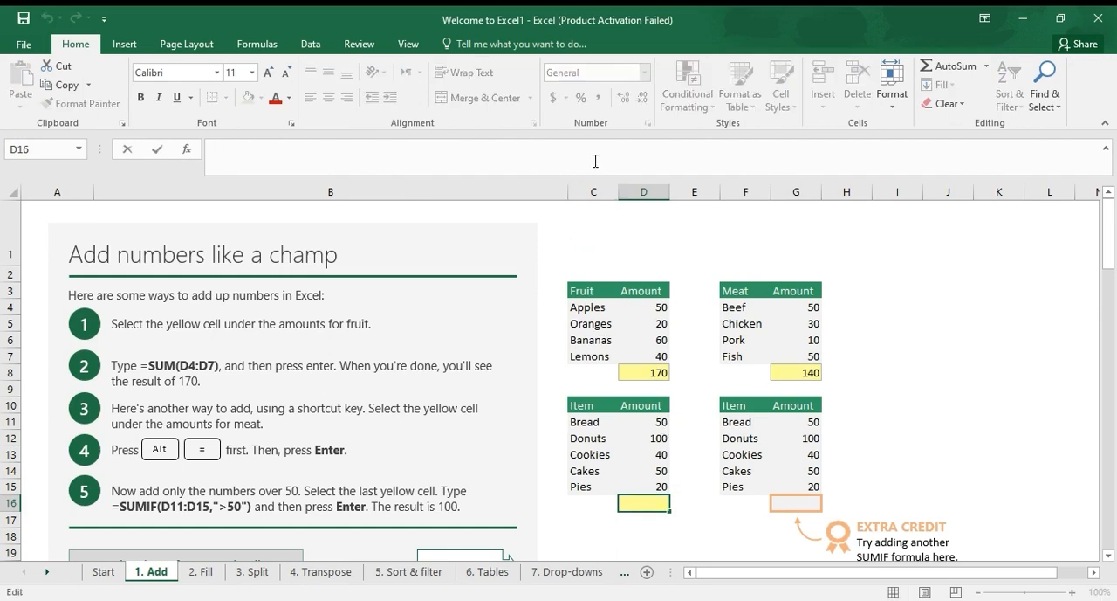
pyautogui.press('Escape')
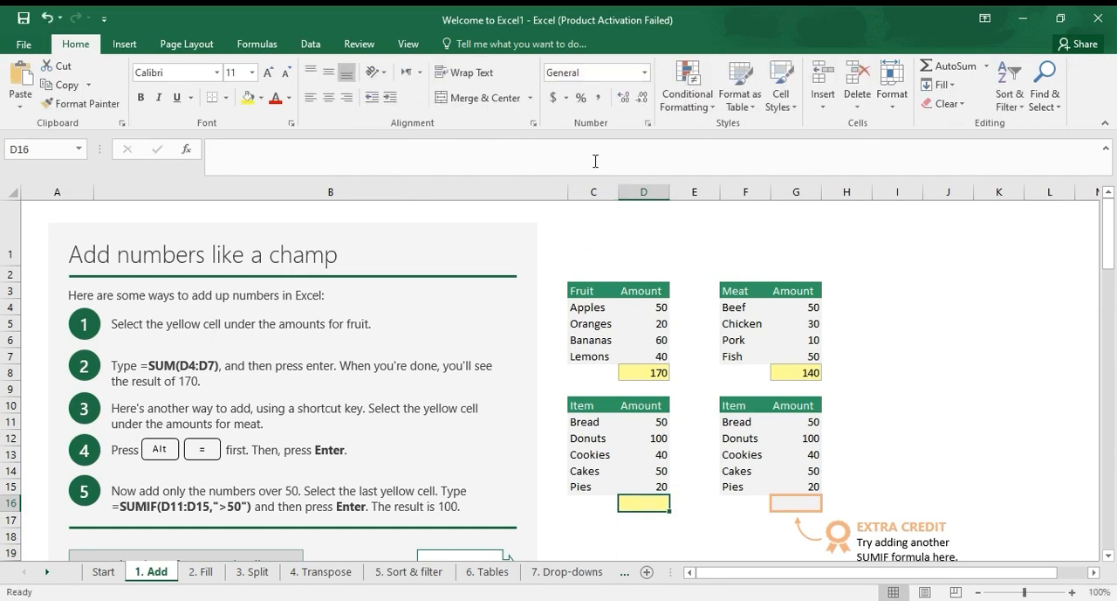
pyautogui.hotkey('alt', '=')
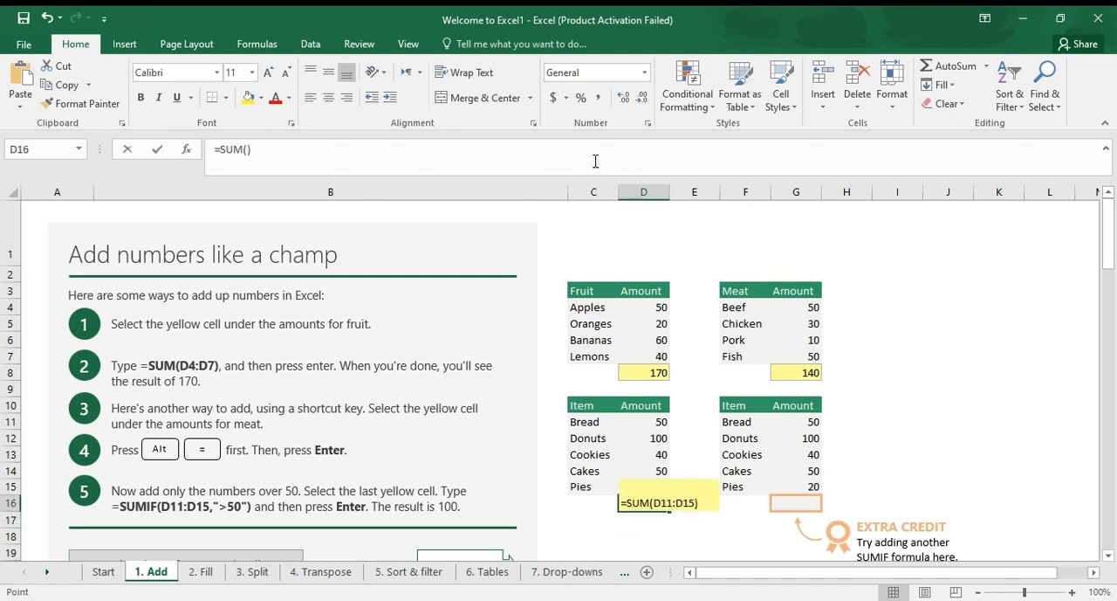
pyautogui.press('Return')
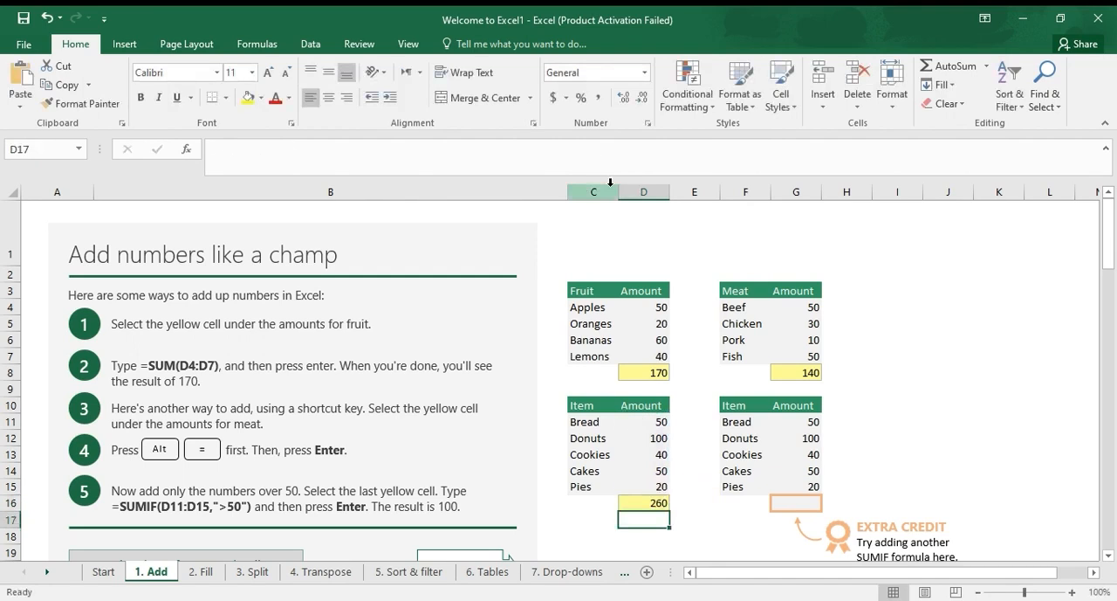
# Change the formula in D16 to =SUMIF(D11:D15,">50") so it adds only amounts over 50
pyautogui.press('Up')
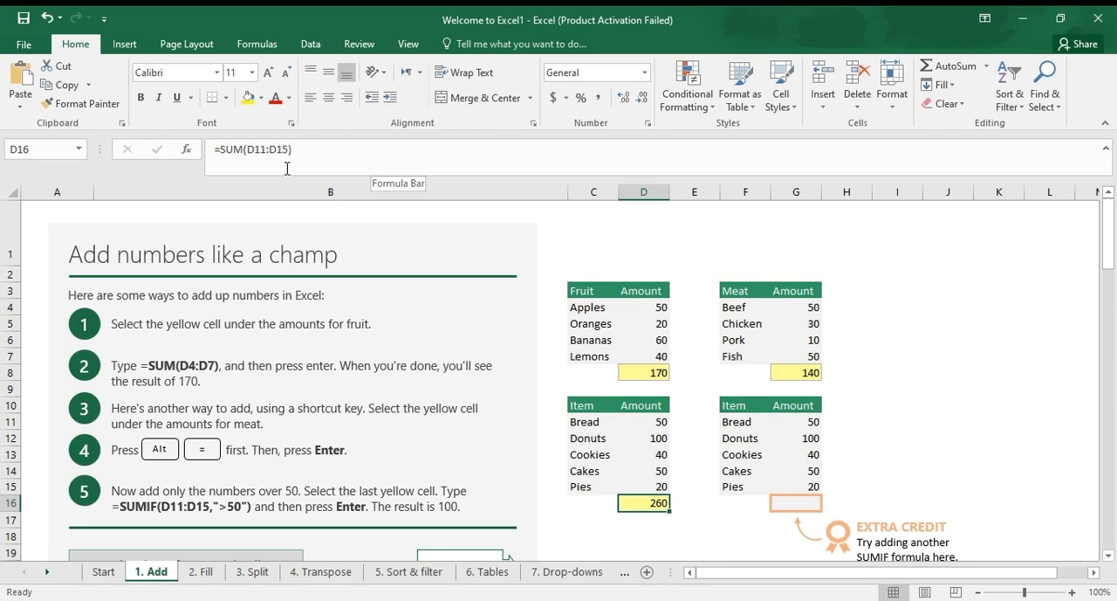
pyautogui.click(246, 150)
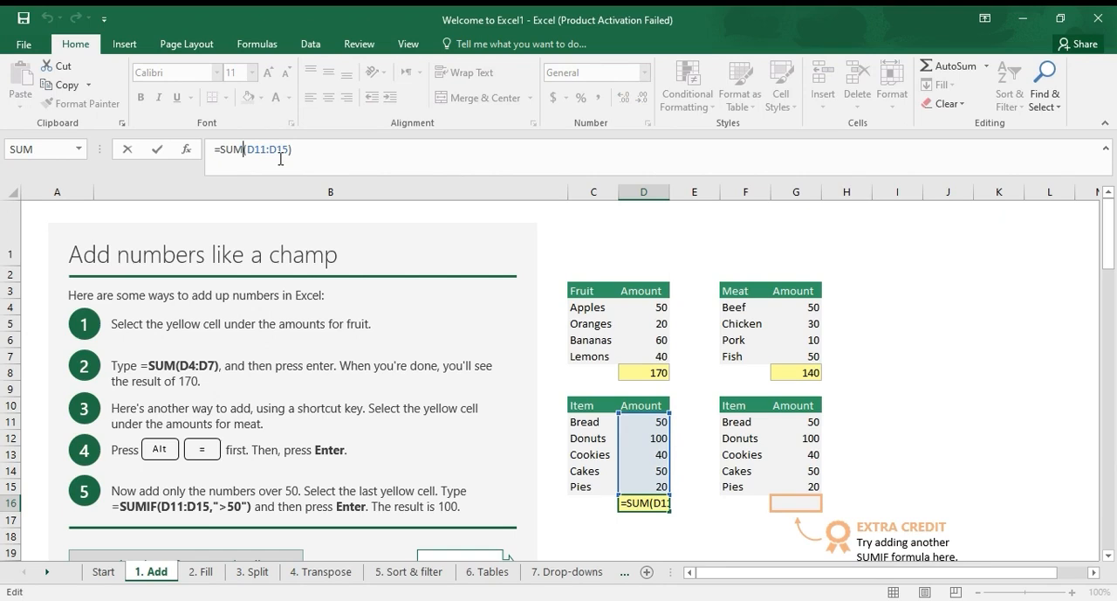
pyautogui.write('If')
pyautogui.click(274, 148)
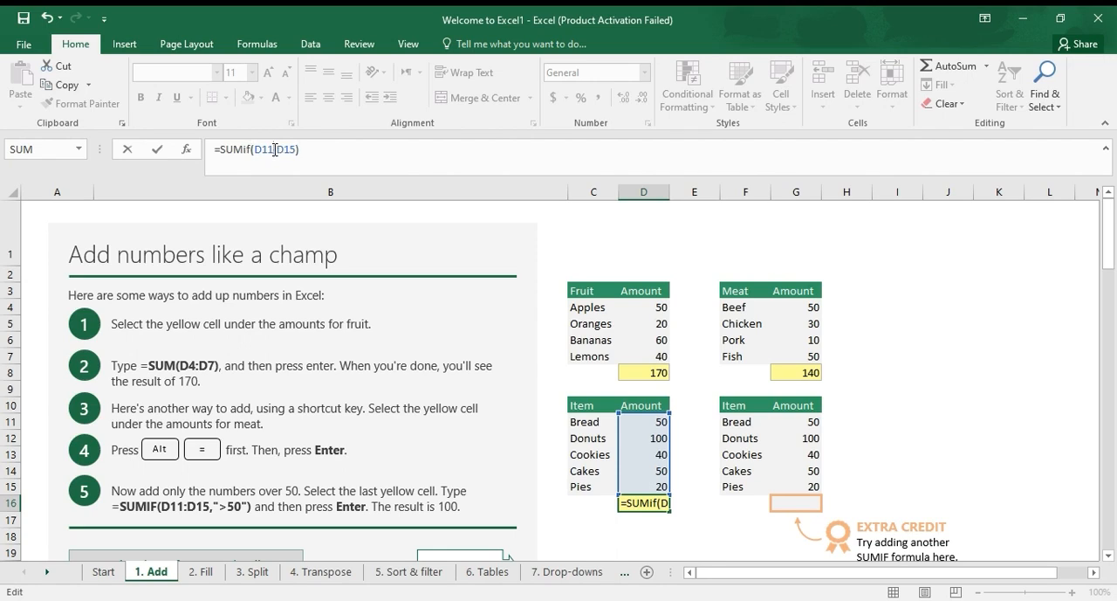
pyautogui.press('Right')
pyautogui.press('Right')
pyautogui.press('Right')
pyautogui.press('Right')
pyautogui.write(',">50"')
pyautogui.press('Return')
# Change the SUMIF criterion in D16 to ">=50" so amounts equal to 50 are also added
pyautogui.press('Up')
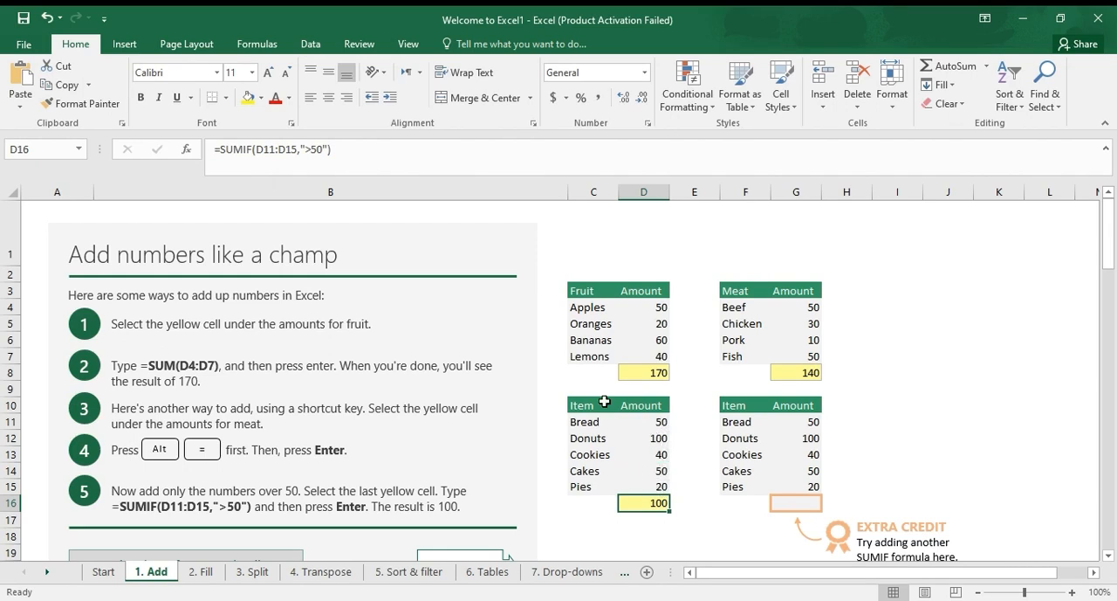
pyautogui.click(316, 154)
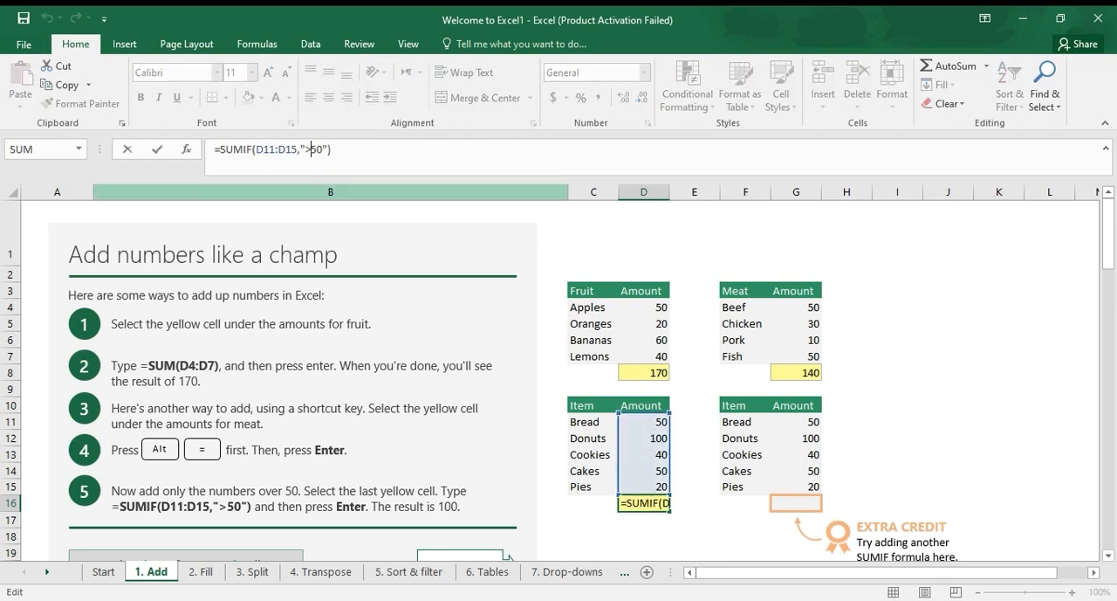
pyautogui.write('=')
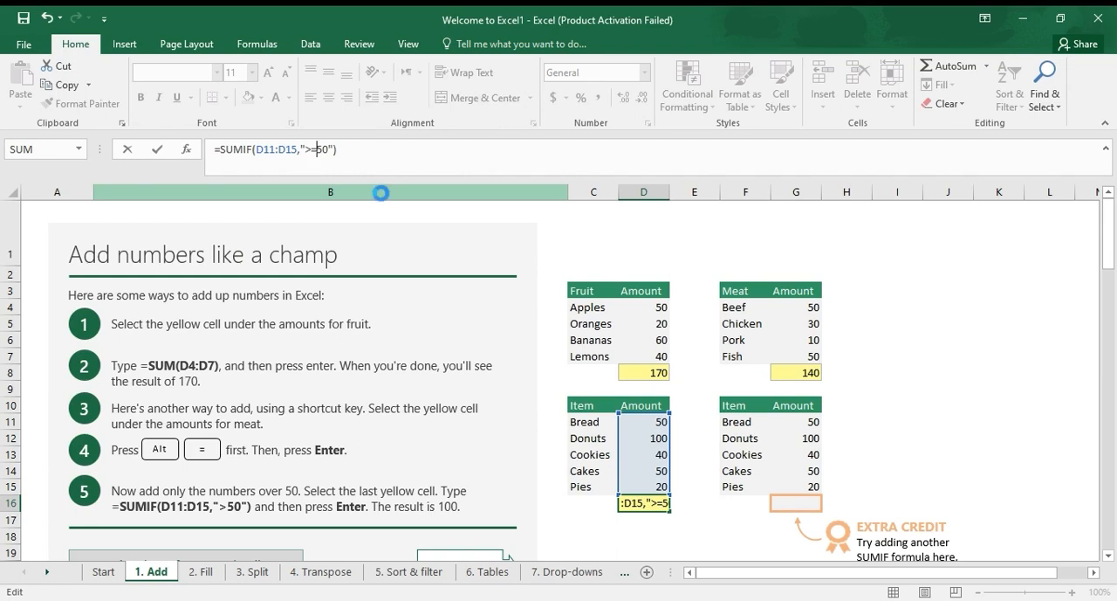
pyautogui.press('Return')
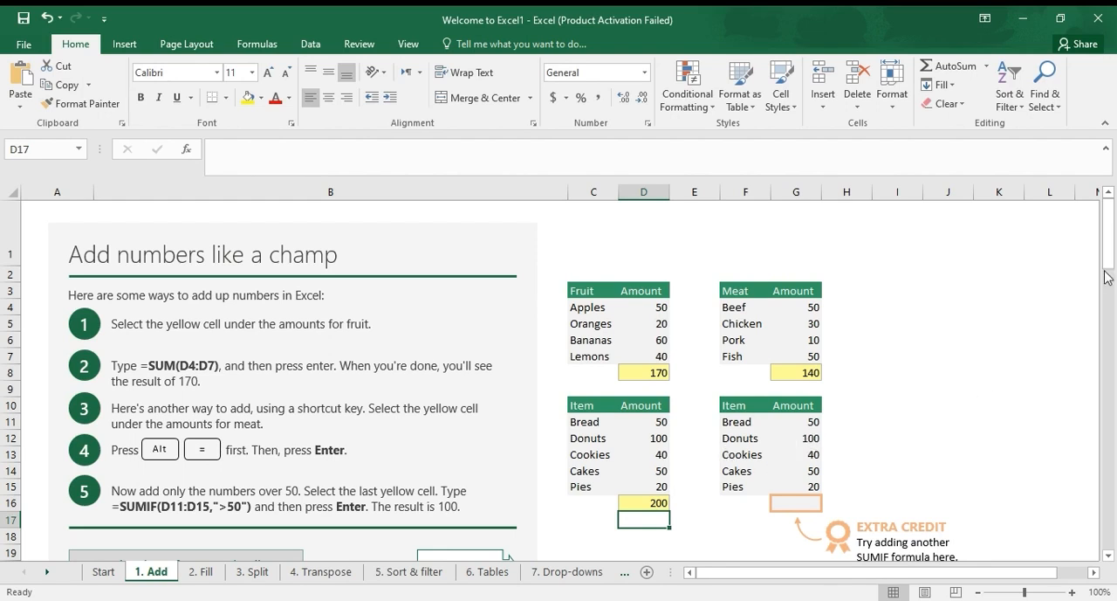
# Move on to the Fill lesson and fill the formula in cell E4 down through E7
pyautogui.moveTo(1115, 262); pyautogui.dragTo(1115, 270)
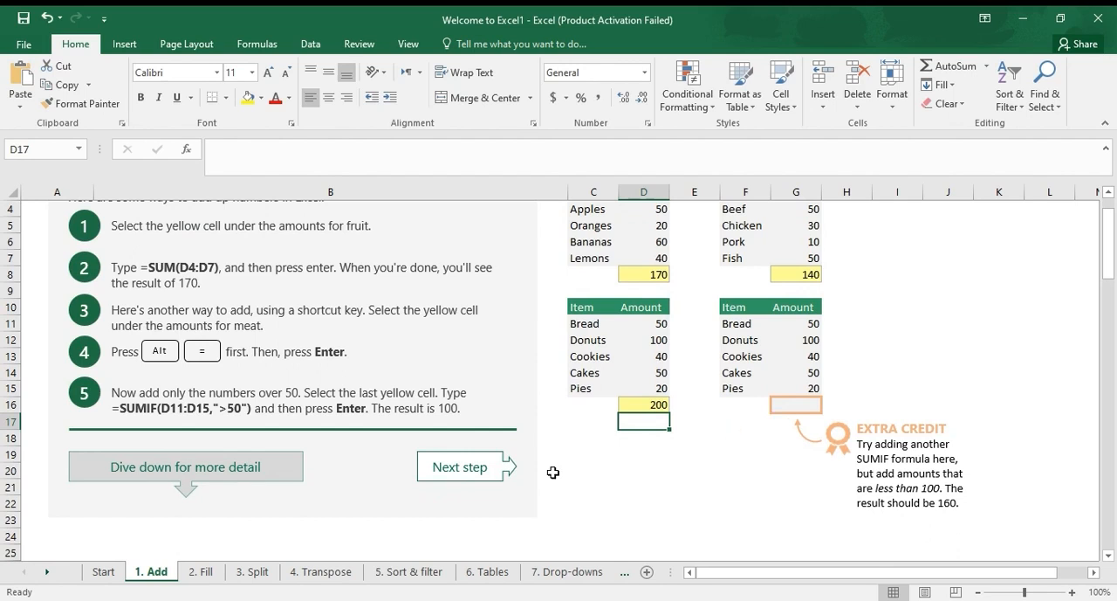
pyautogui.click(491, 473)
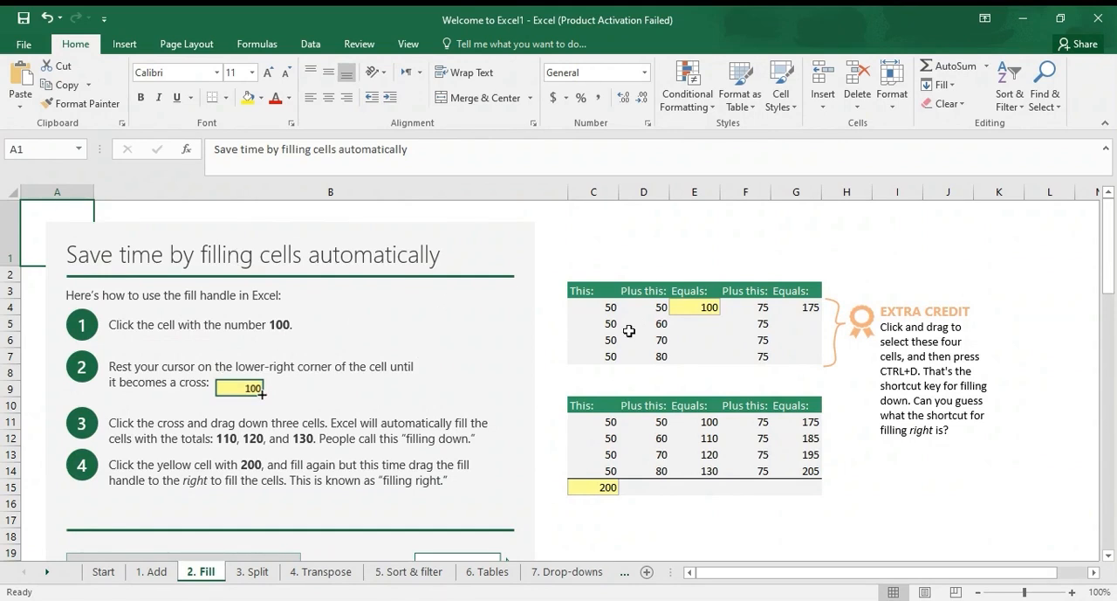
pyautogui.click(709, 308)
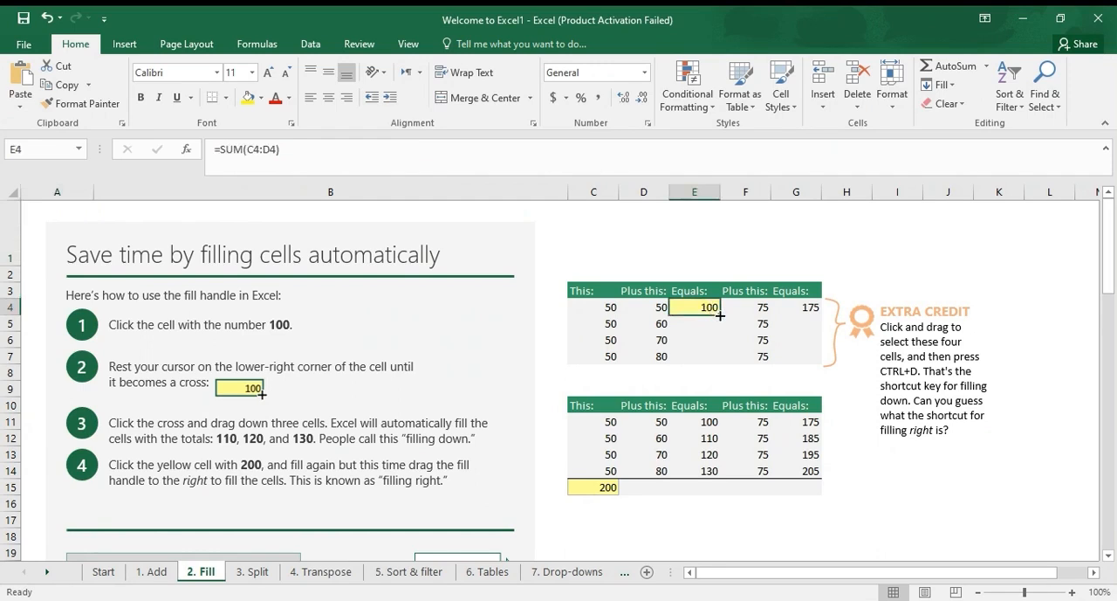
pyautogui.moveTo(720, 315); pyautogui.dragTo(714, 360)
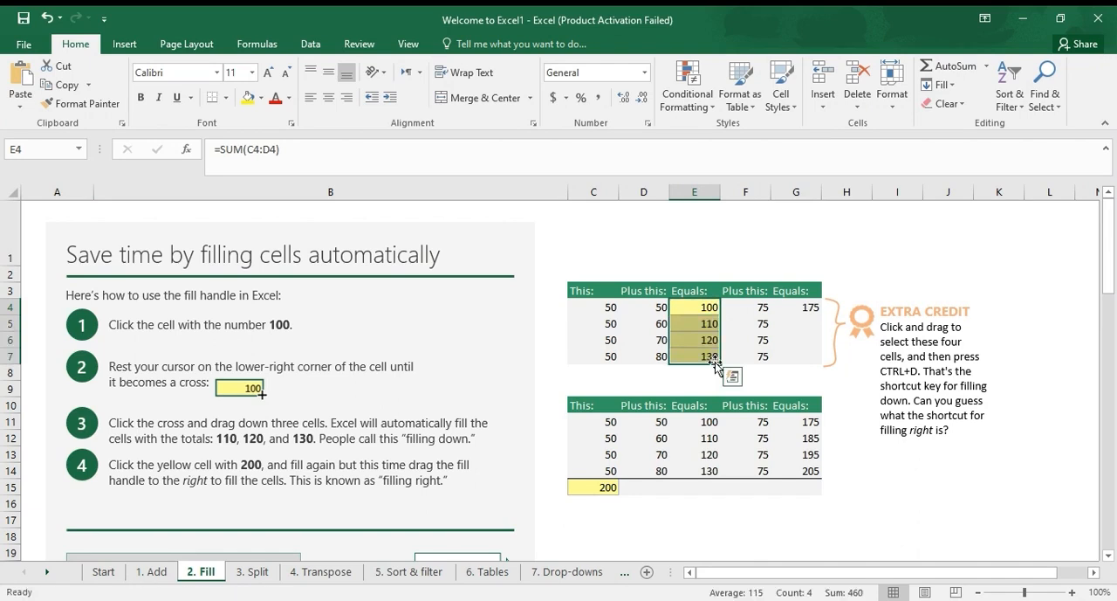
# Check the SUM formula in cell E4 and the value in the neighbouring cell F4
pyautogui.click(690, 308)
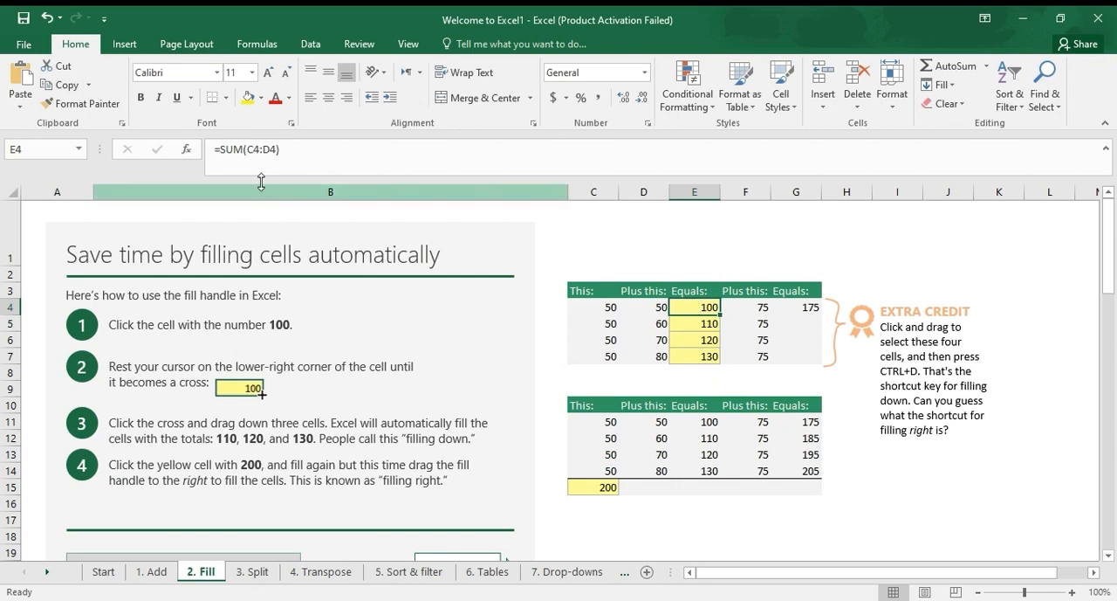
pyautogui.click(295, 150)
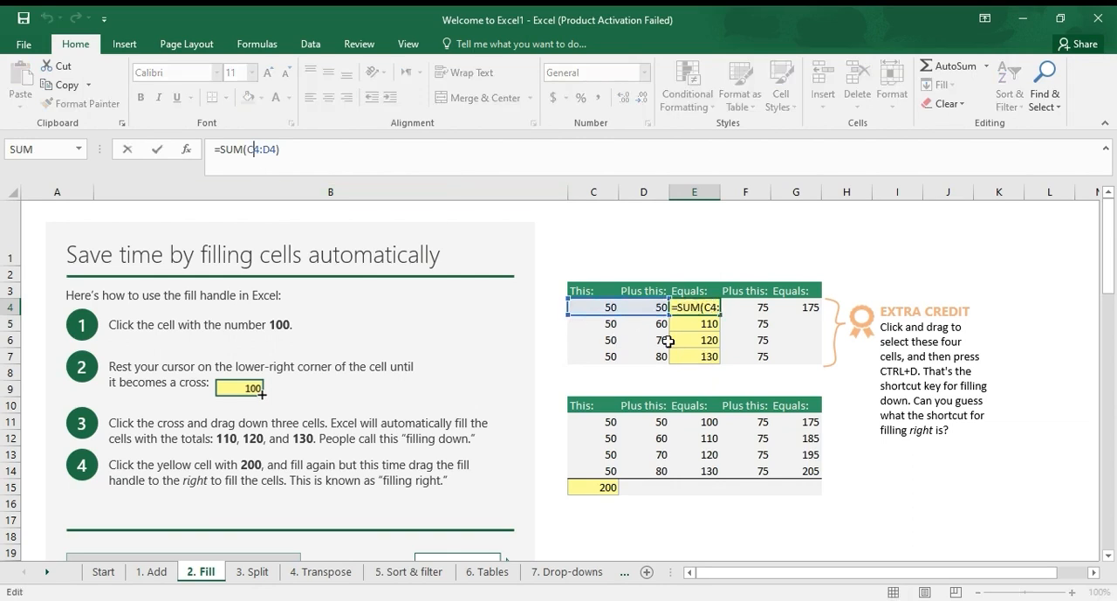
pyautogui.click(757, 306)
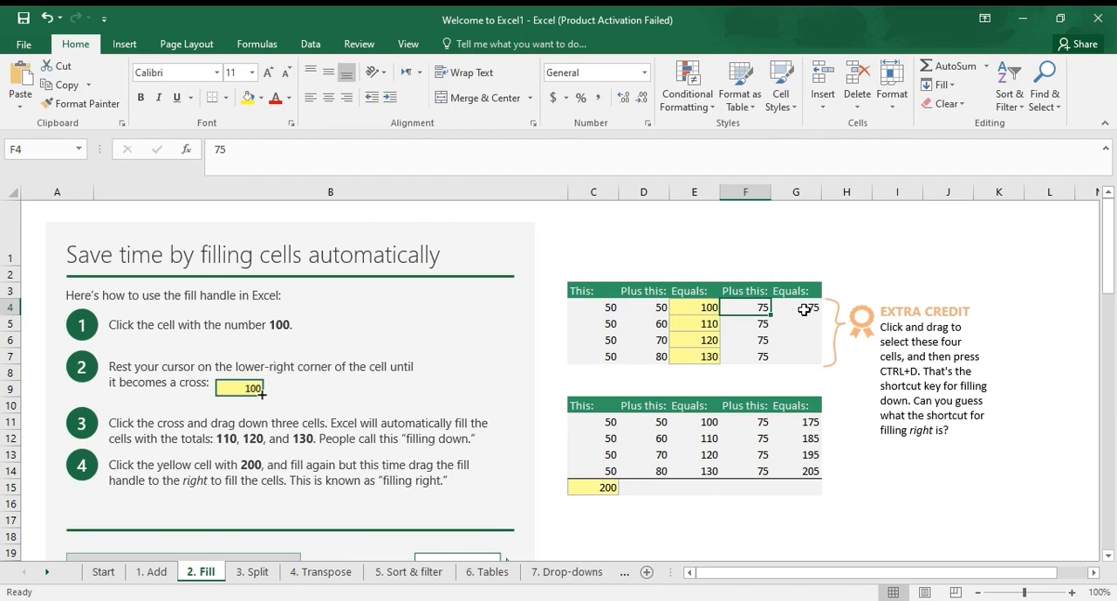
pyautogui.click(804, 309)
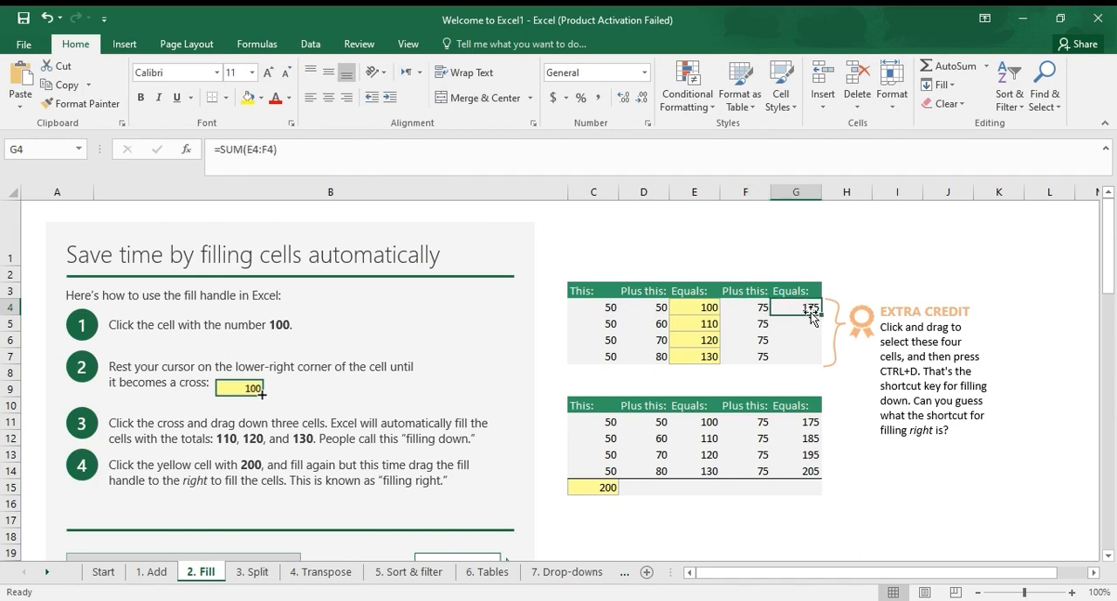
pyautogui.hotkey('ctrl', 'd')
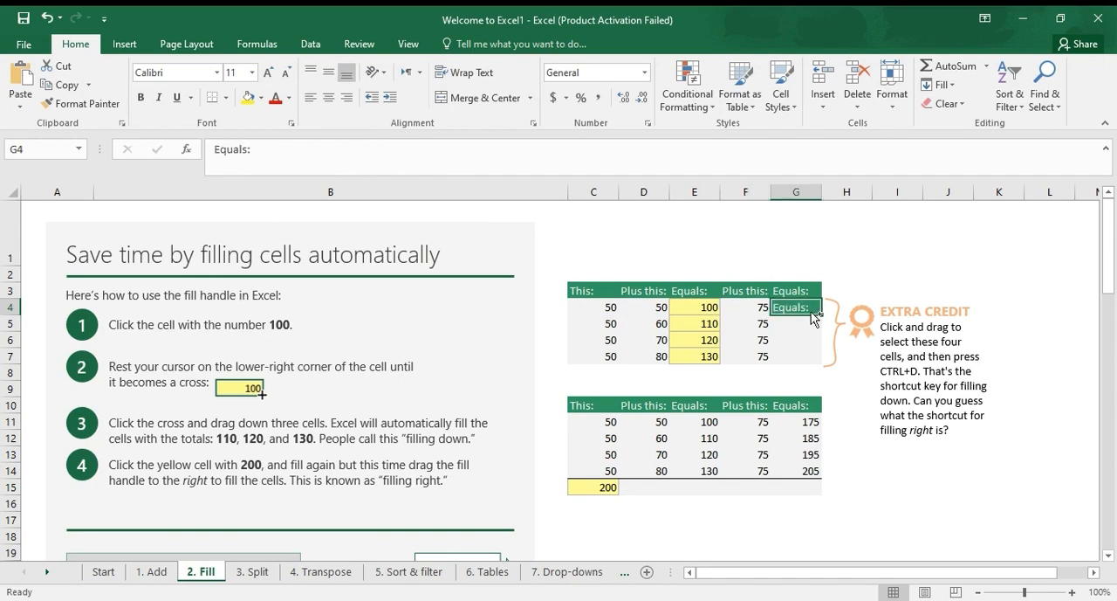
pyautogui.hotkey('ctrl', 'z')
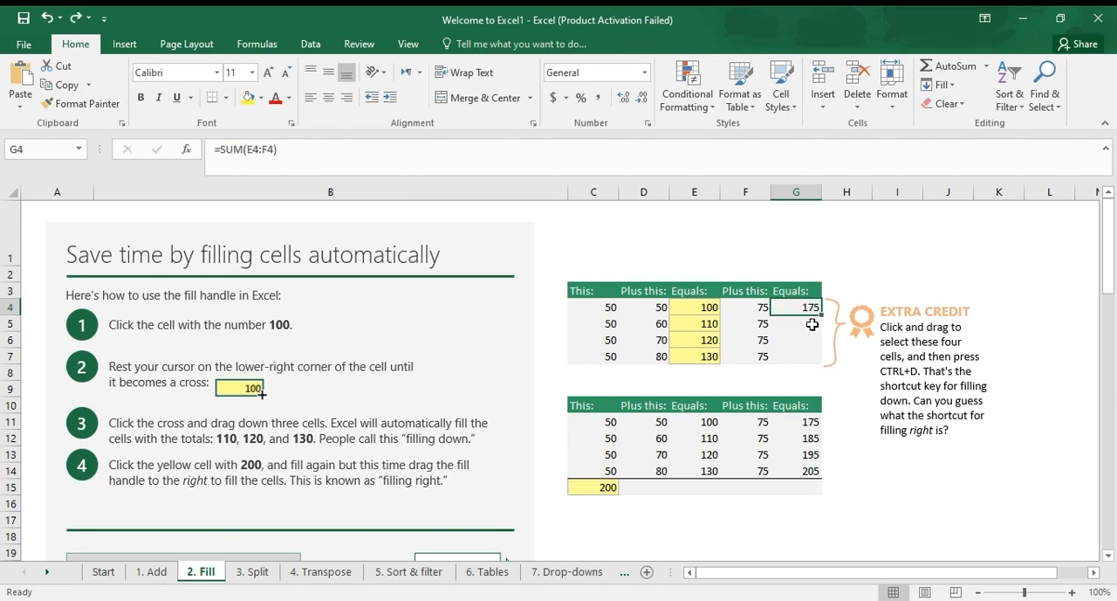
# Fill the formula in cell G4 down through G7
pyautogui.click(812, 321)
pyautogui.moveTo(811, 308); pyautogui.dragTo(810, 351)
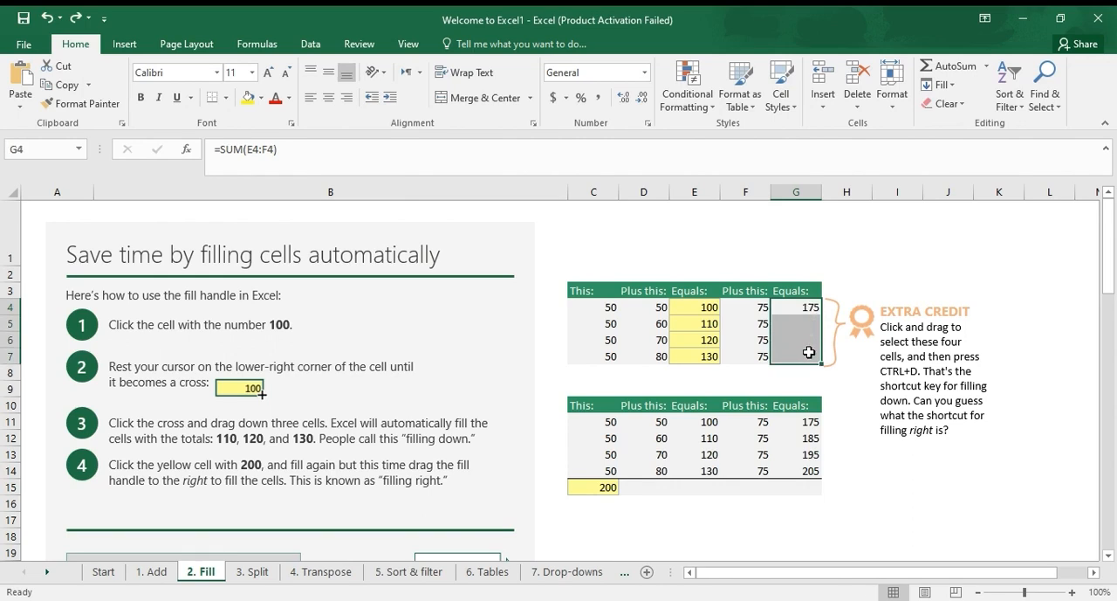
pyautogui.hotkey('ctrl', 'd')
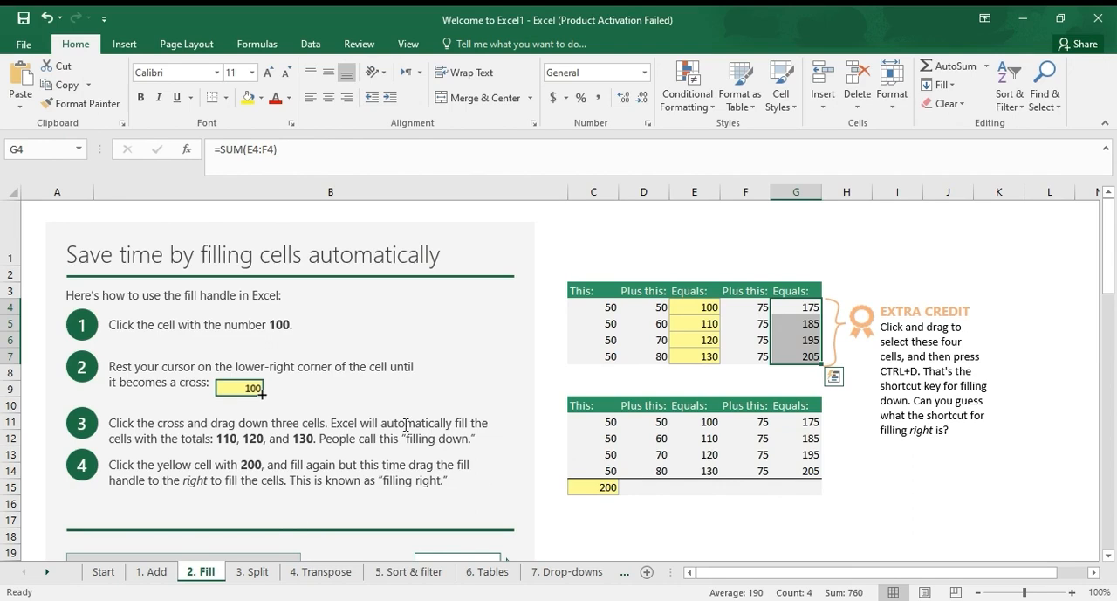
# Copy the formula from cell G12 into H14 and fill it down to H15
pyautogui.scroll(-2, 521, 422)
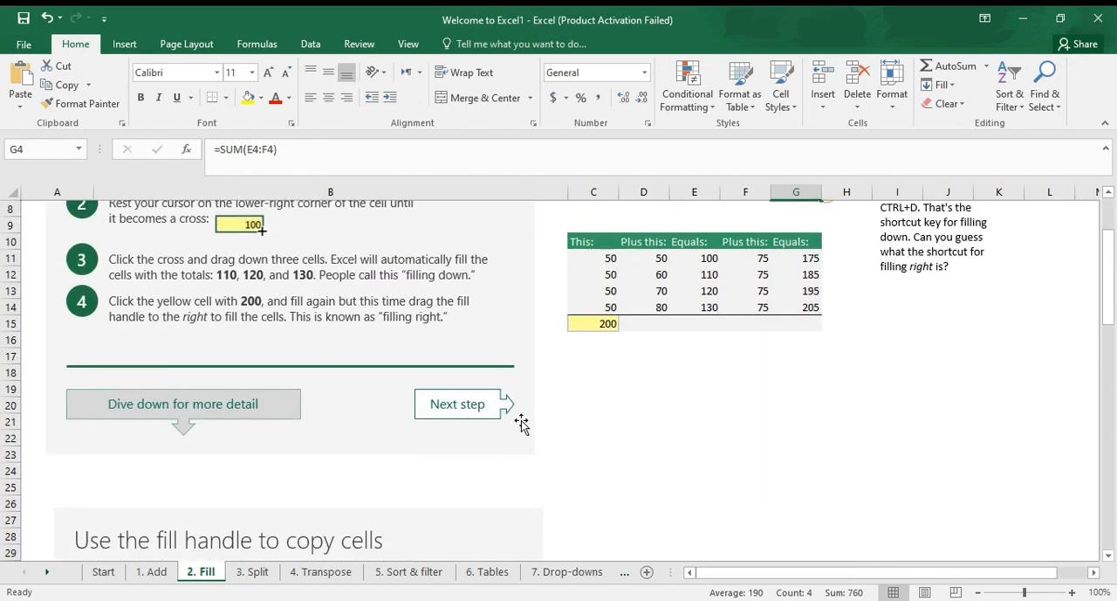
pyautogui.scroll(2, 521, 422)
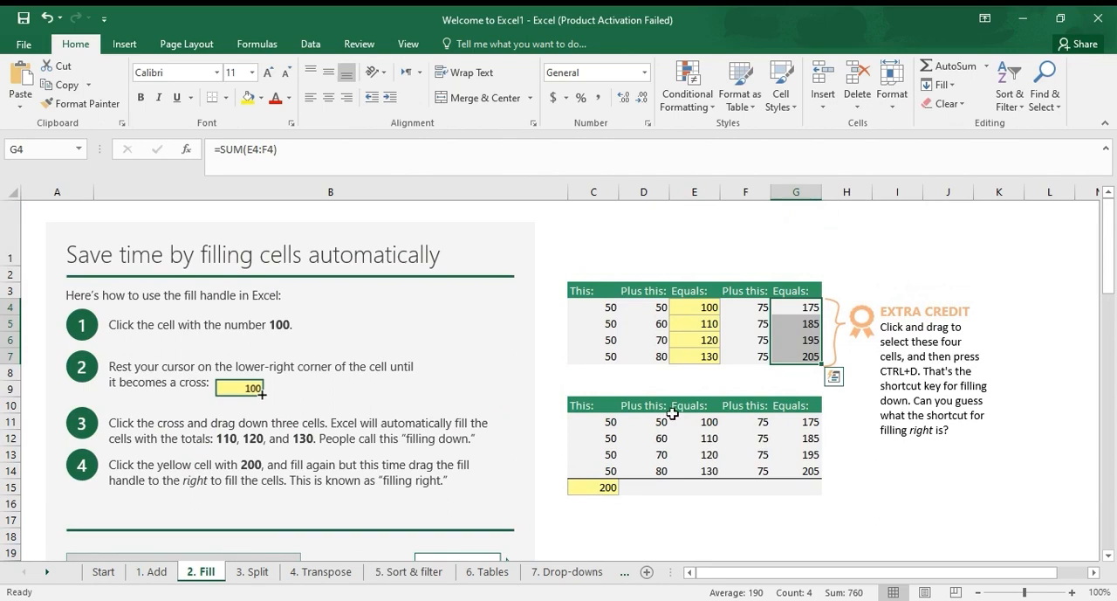
pyautogui.click(791, 439)
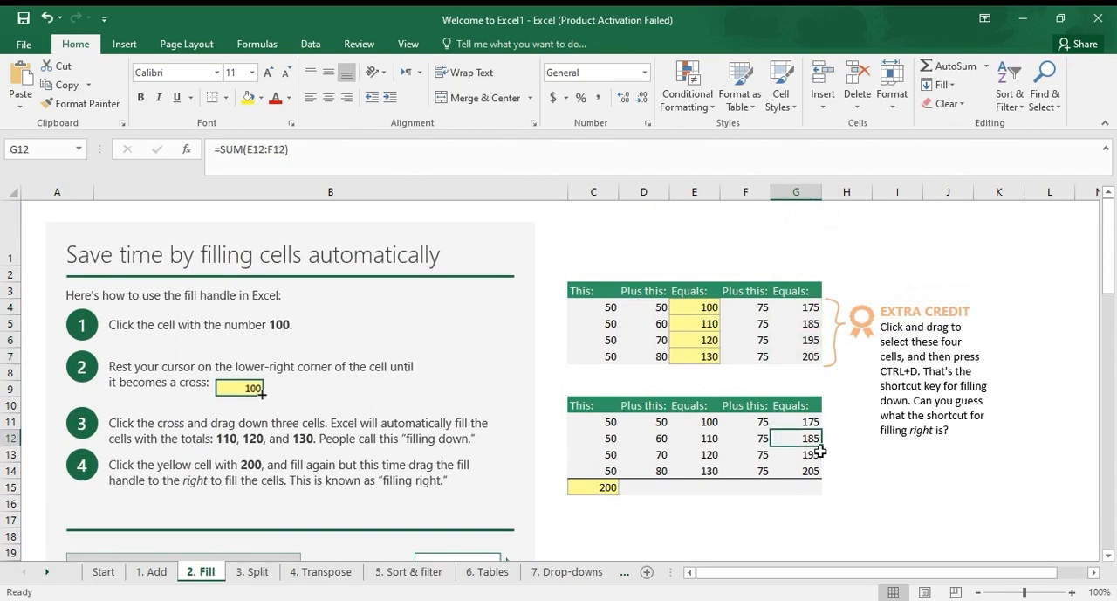
pyautogui.hotkey('ctrl', 'c')
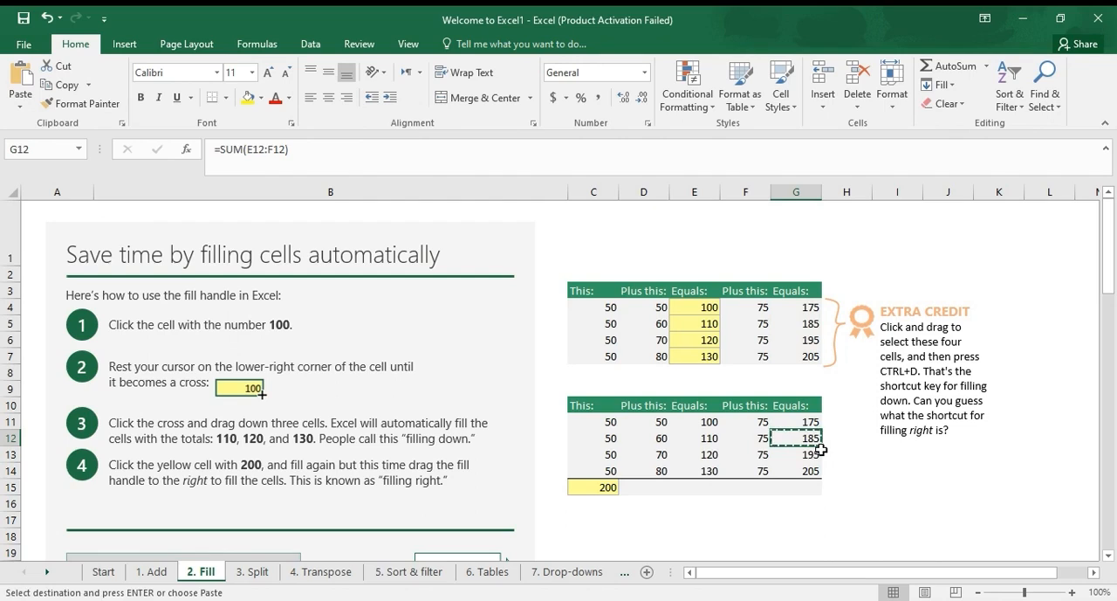
pyautogui.click(871, 471)
pyautogui.hotkey('ctrl', 'v')
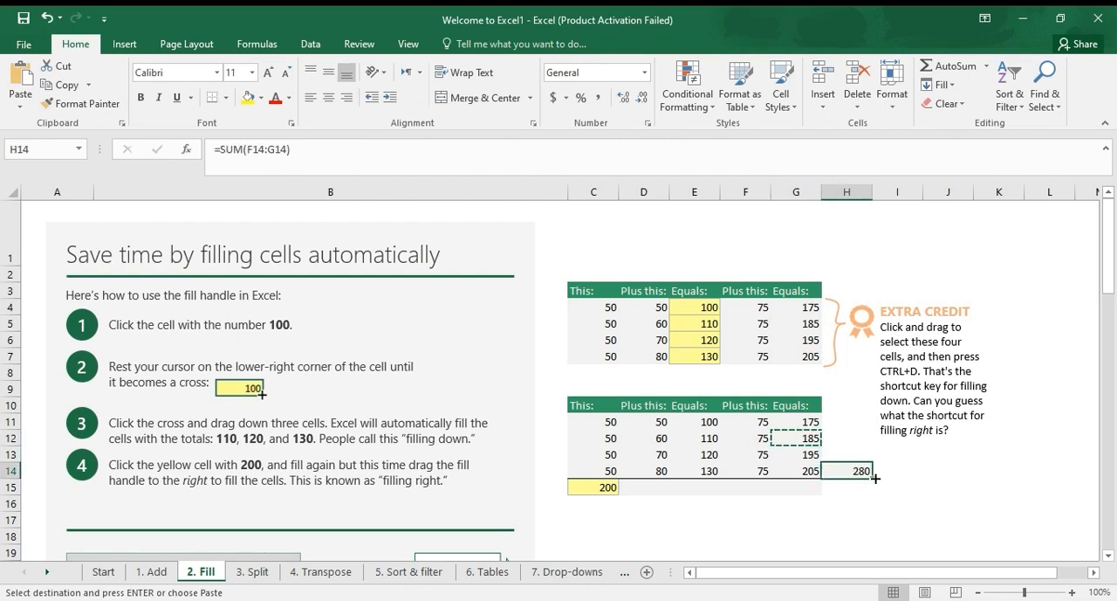
pyautogui.moveTo(875, 478); pyautogui.dragTo(872, 497)
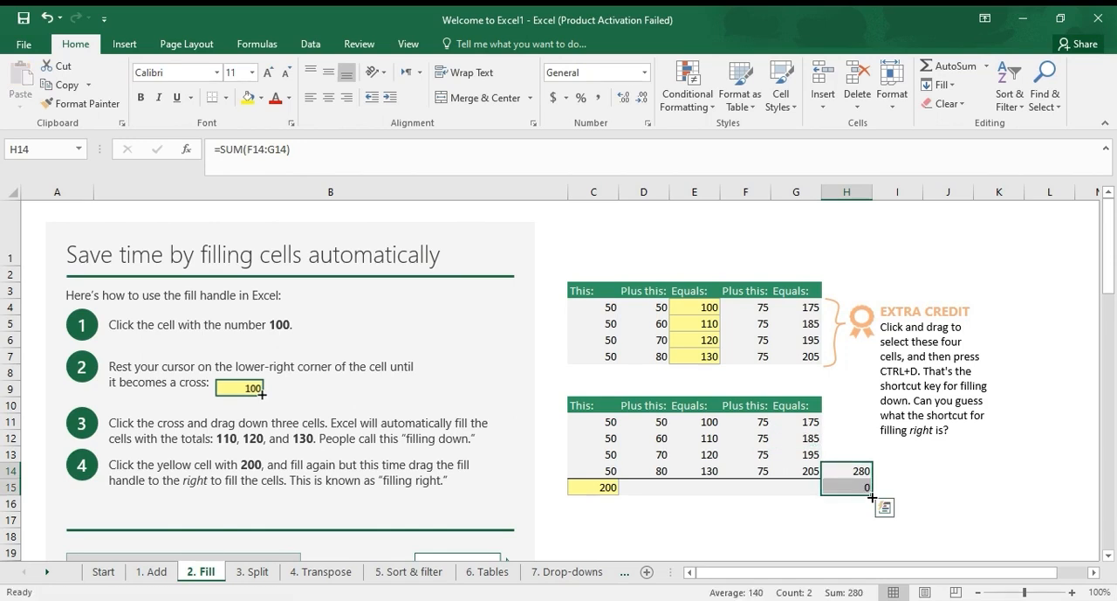
pyautogui.click(872, 497)
pyautogui.click(913, 456)
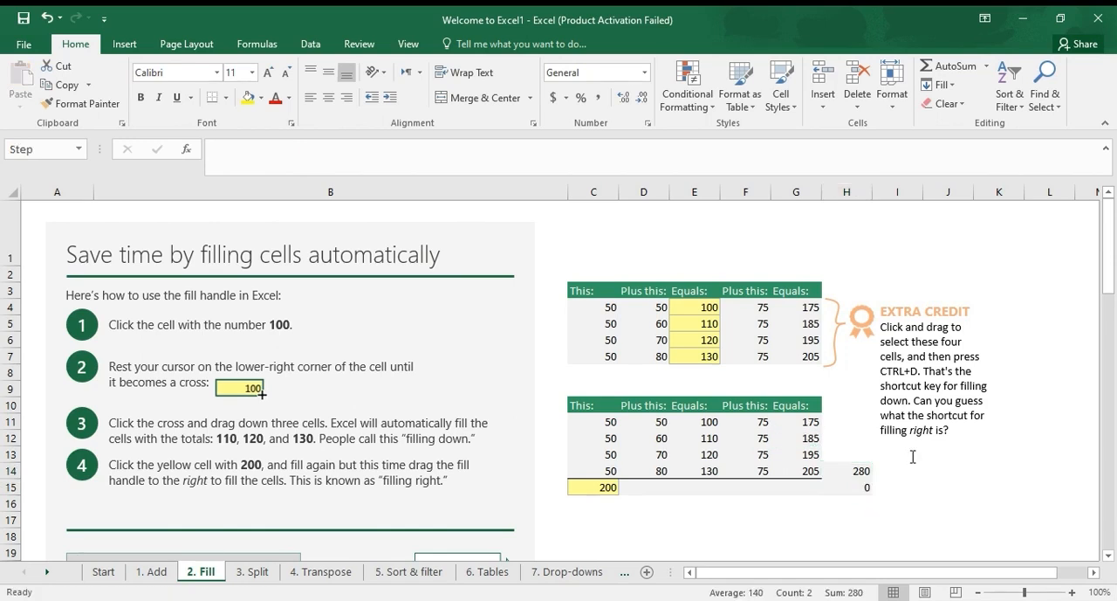
# Enter 0 in cell I15 and fill it down through I18 as a series increasing by 1
pyautogui.click(863, 490)
pyautogui.click(916, 488)
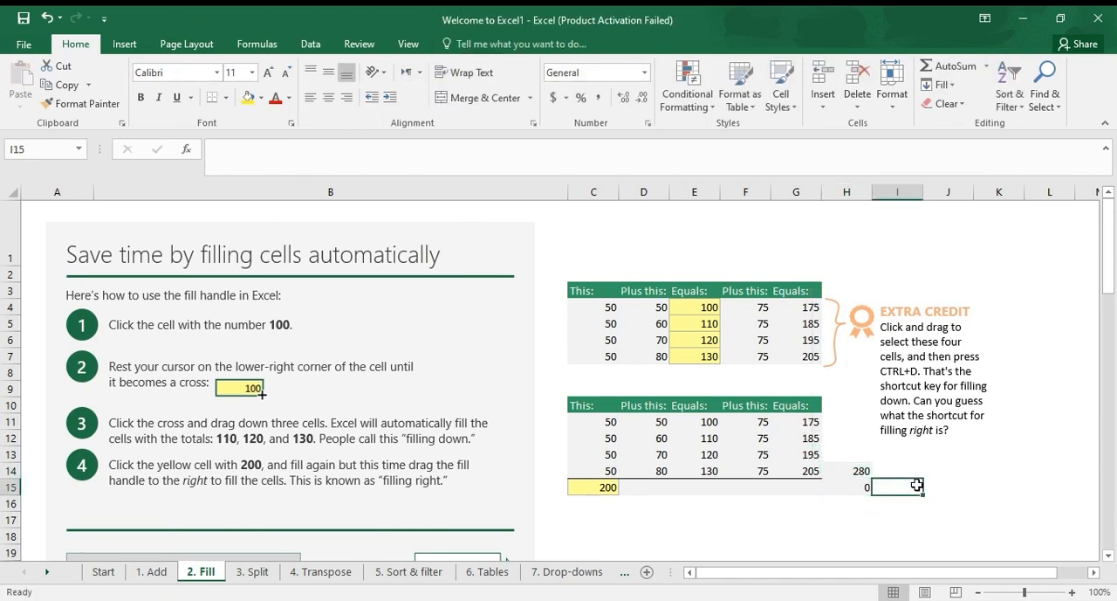
pyautogui.write('0')
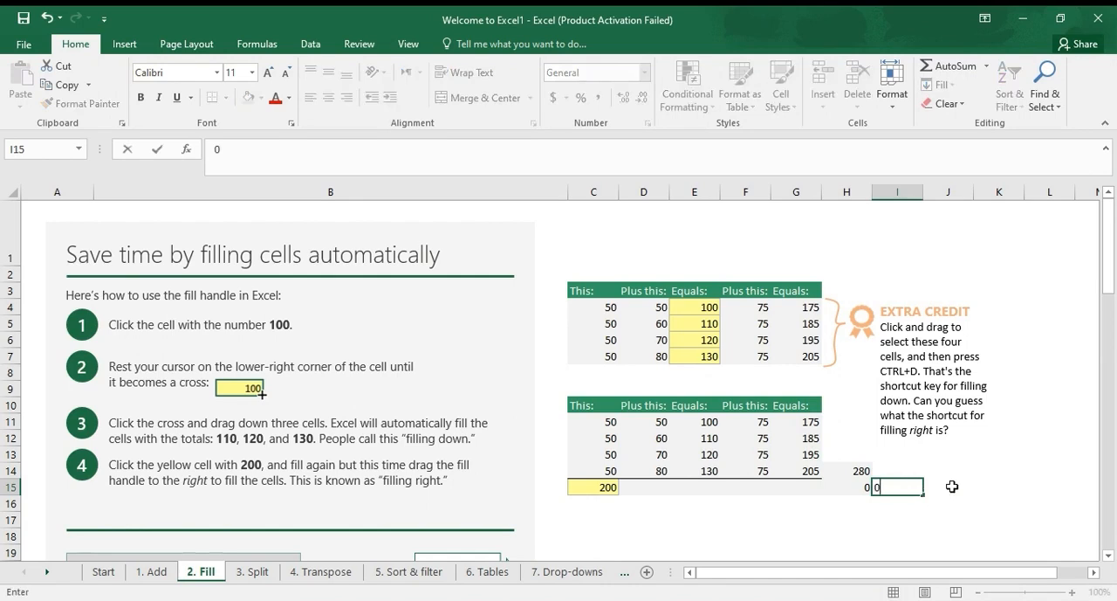
pyautogui.press('Return')
pyautogui.click(919, 489)
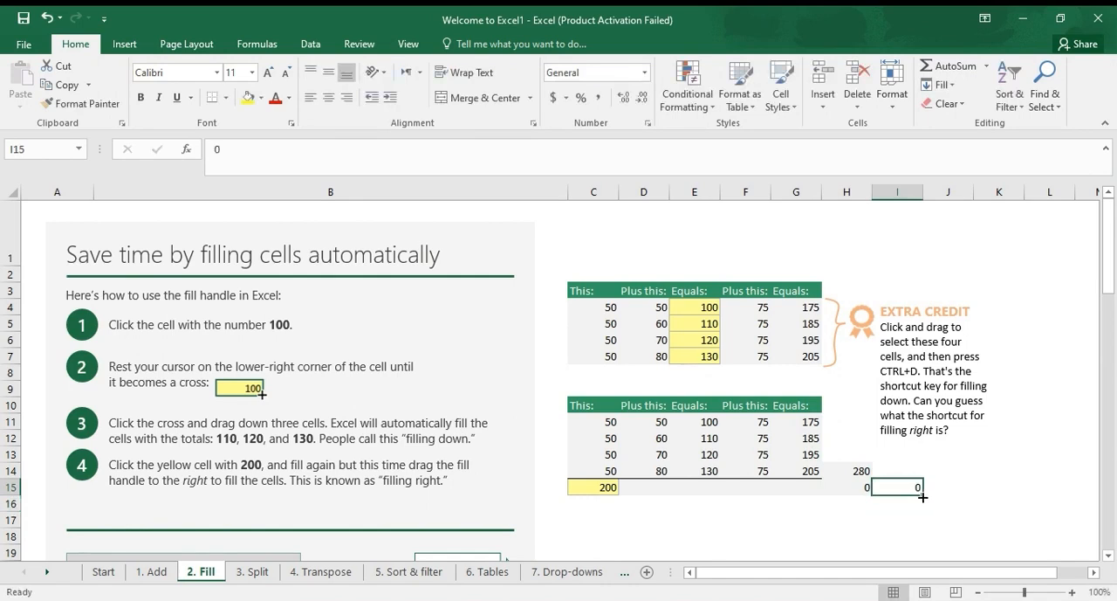
pyautogui.moveTo(925, 495); pyautogui.dragTo(925, 543)
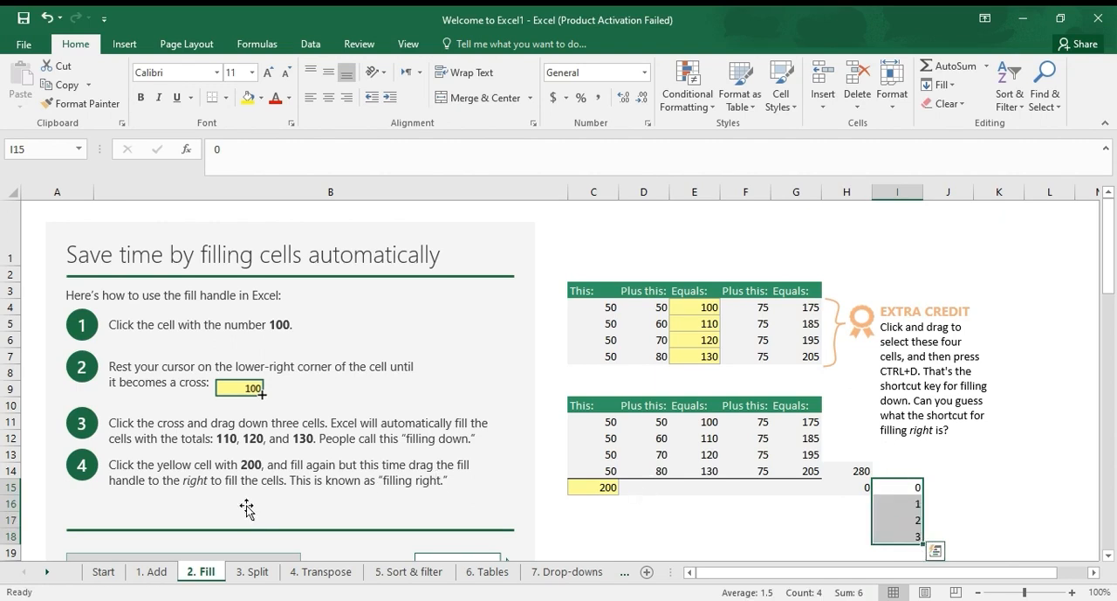
# Move on to the Split lesson and Flash Fill the First name column D5:D9, starting with the first names from the first two emails
pyautogui.click(253, 572)
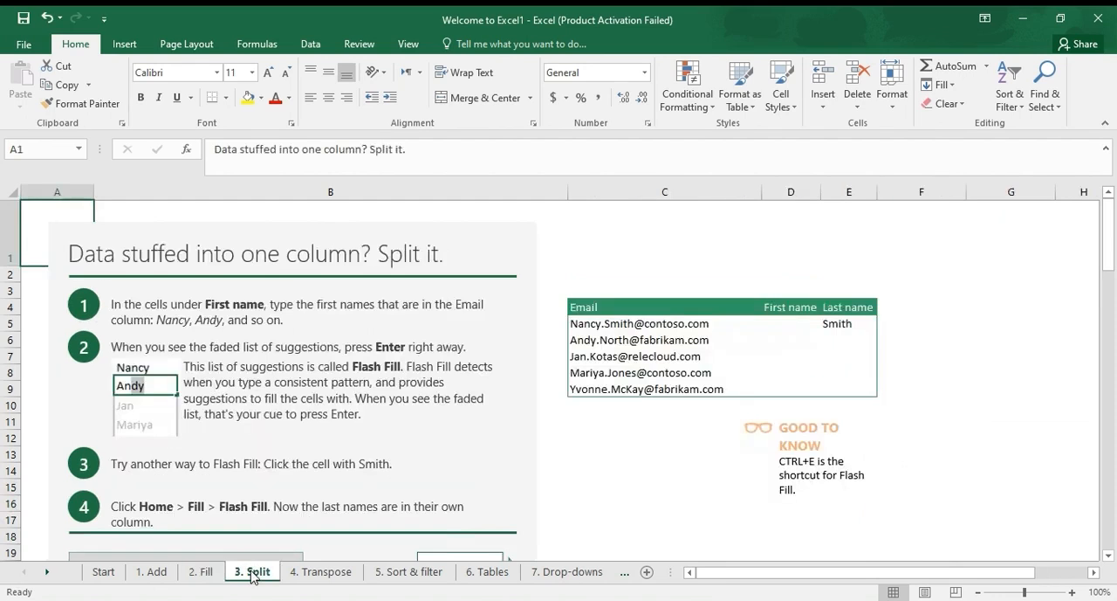
pyautogui.click(716, 326)
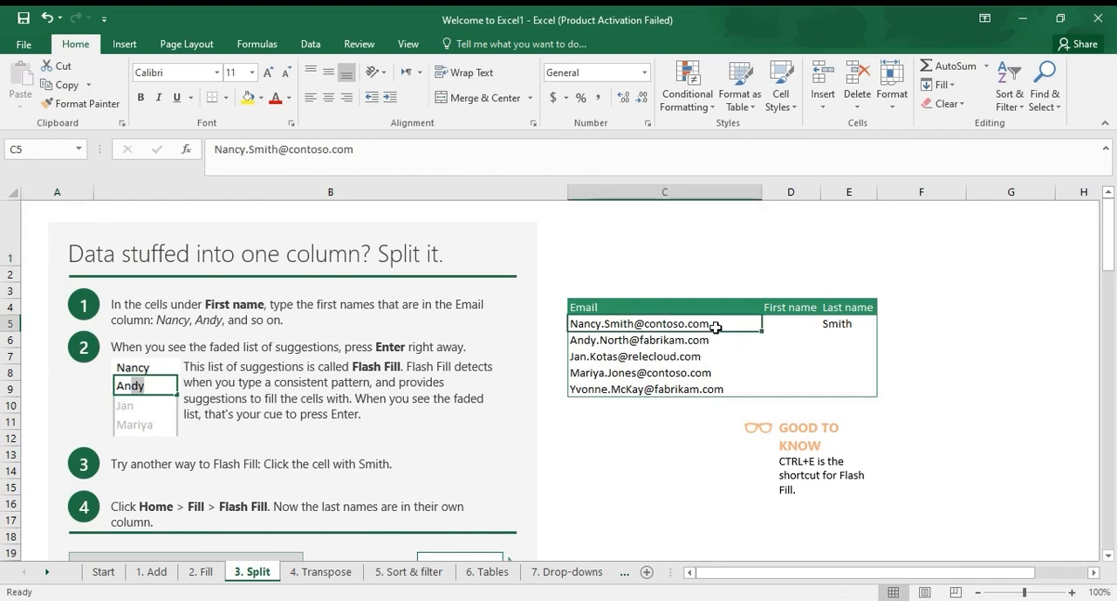
pyautogui.click(796, 330)
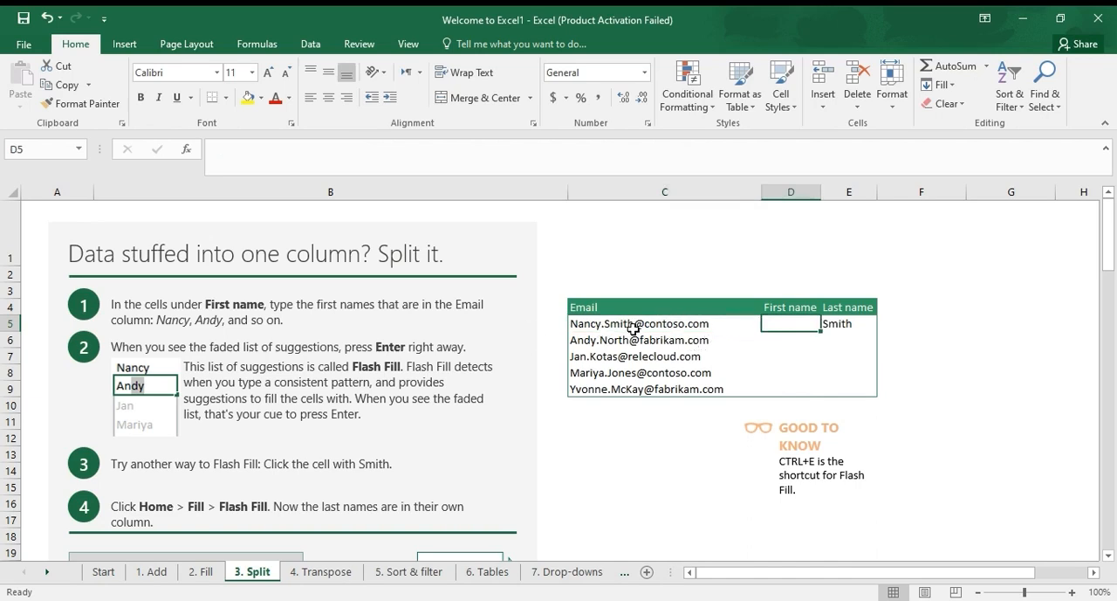
pyautogui.write('Nancy')
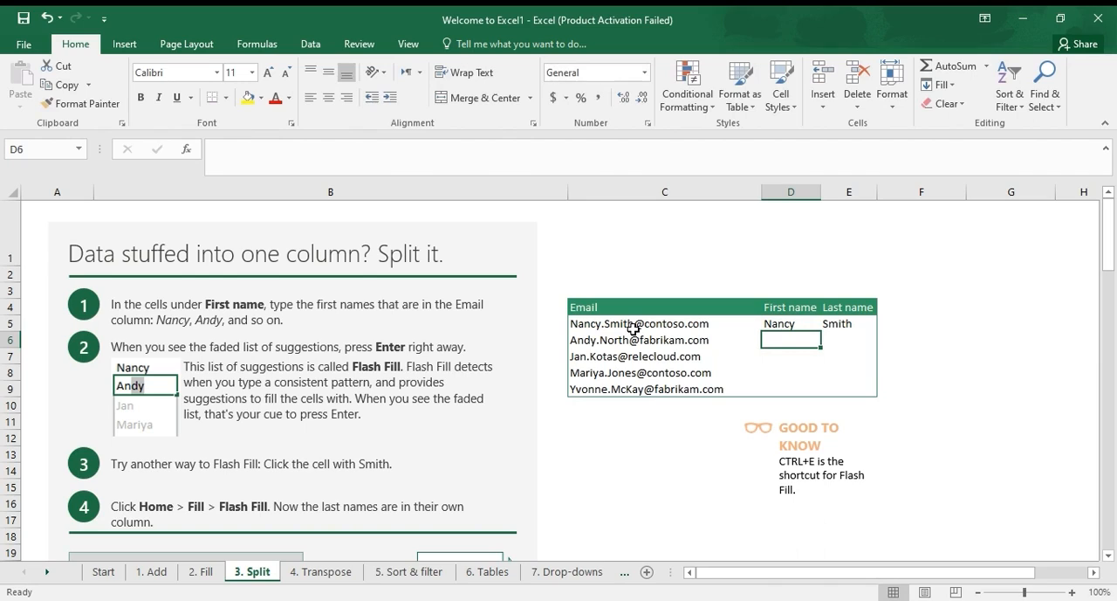
pyautogui.write('Andy')
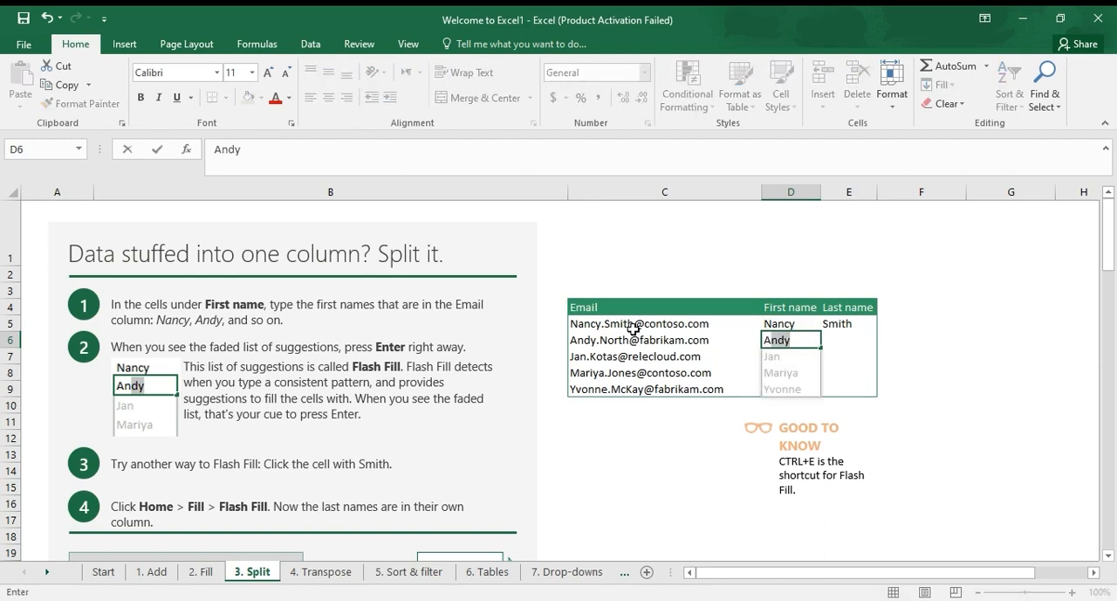
pyautogui.press('Return')
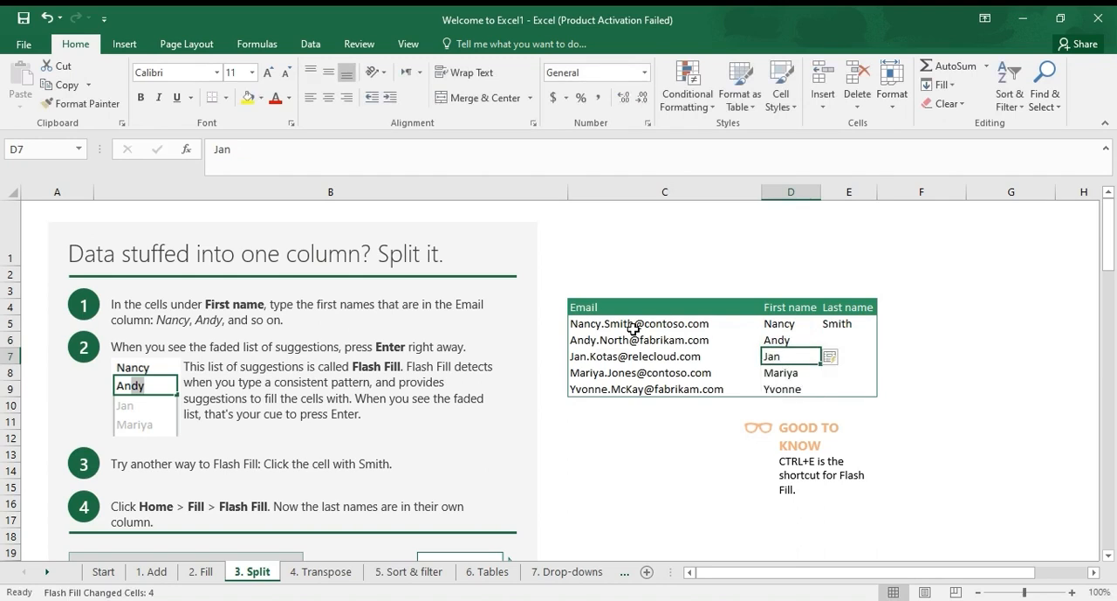
# Accept the Flash Fill suggestions for the first names and Flash Fill the Last name column from cell E5 through E9
pyautogui.press('Right')
pyautogui.press('Up')
pyautogui.press('Up')
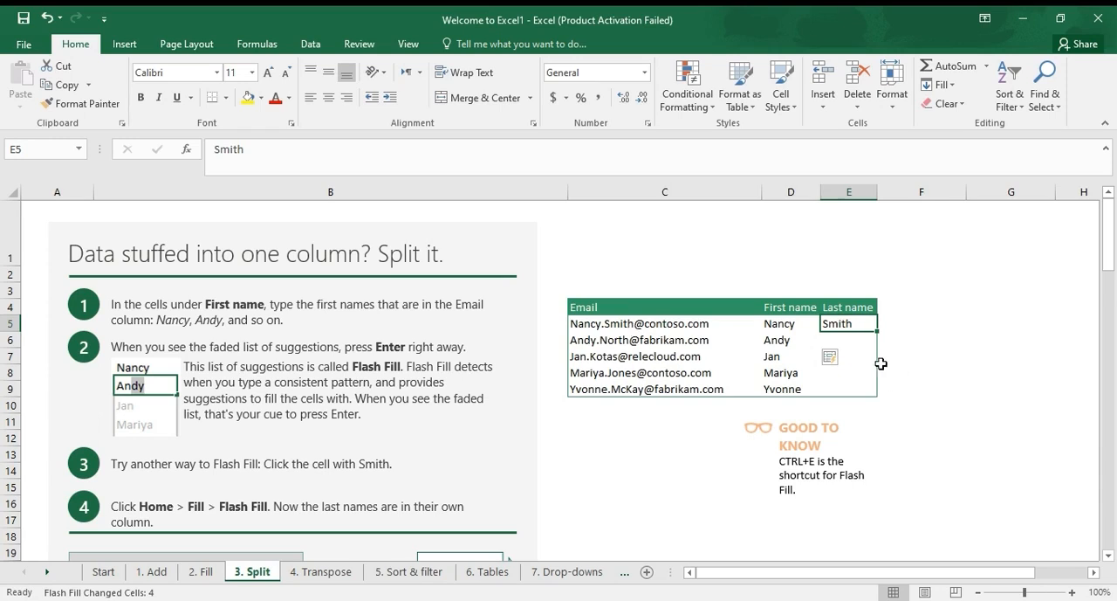
pyautogui.click(834, 361)
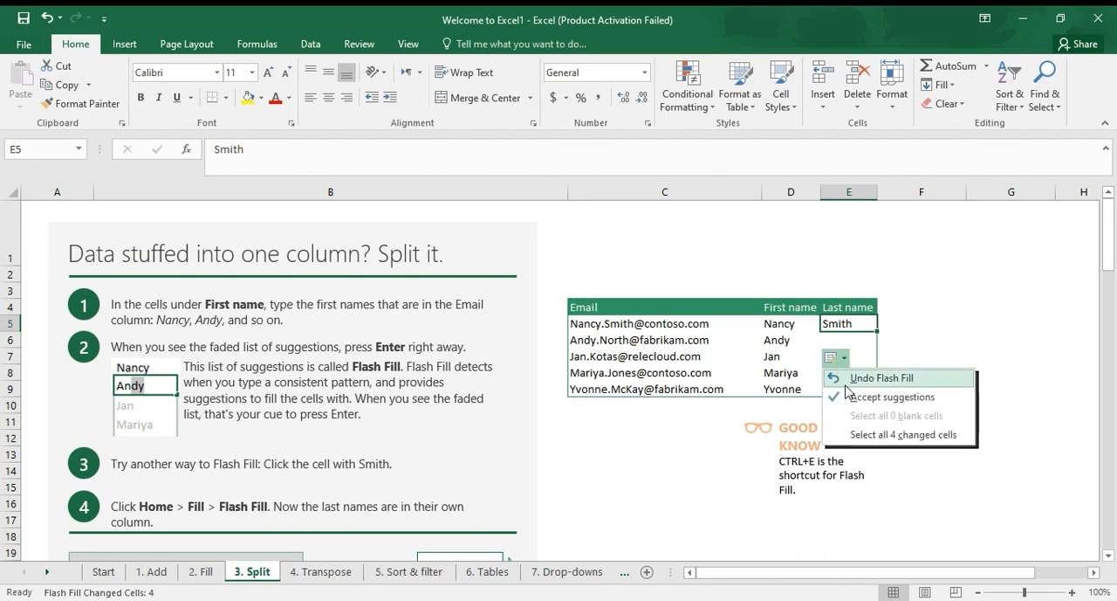
pyautogui.click(845, 397)
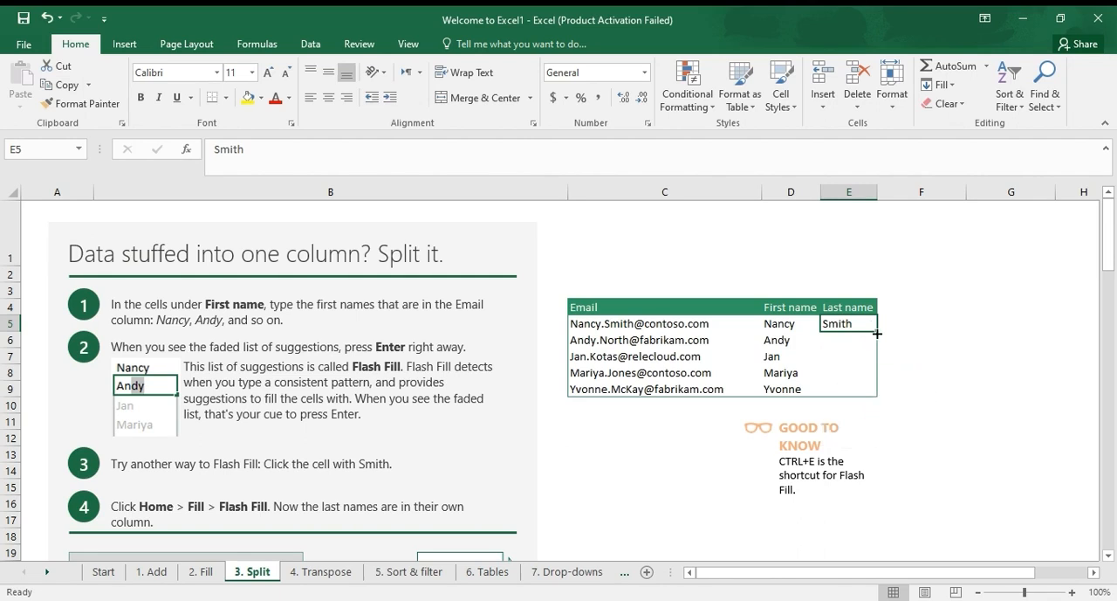
pyautogui.moveTo(876, 331)
pyautogui.mouseDown()
pyautogui.moveTo(873, 349)
pyautogui.moveTo(864, 325)
pyautogui.mouseUp()
pyautogui.hotkey('ctrl', 'e')
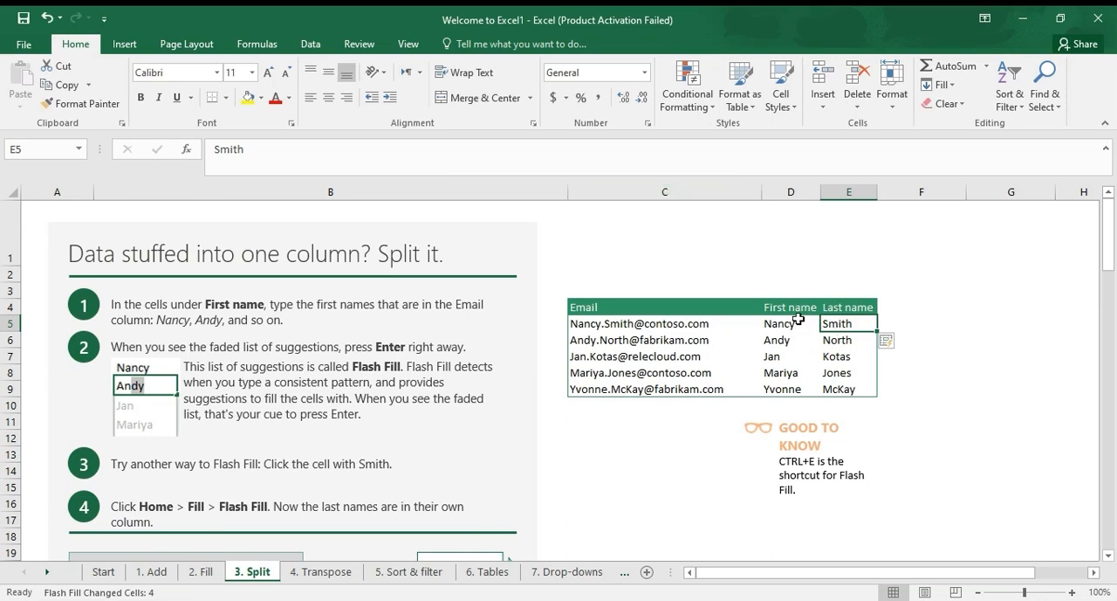
pyautogui.rightClick(638, 408)
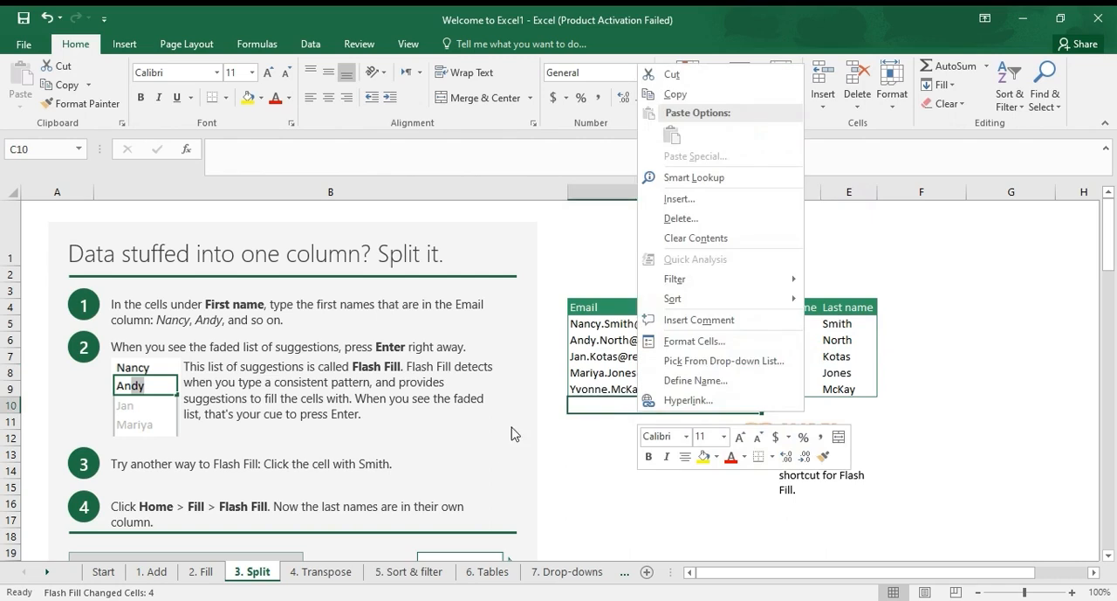
pyautogui.click(613, 476)
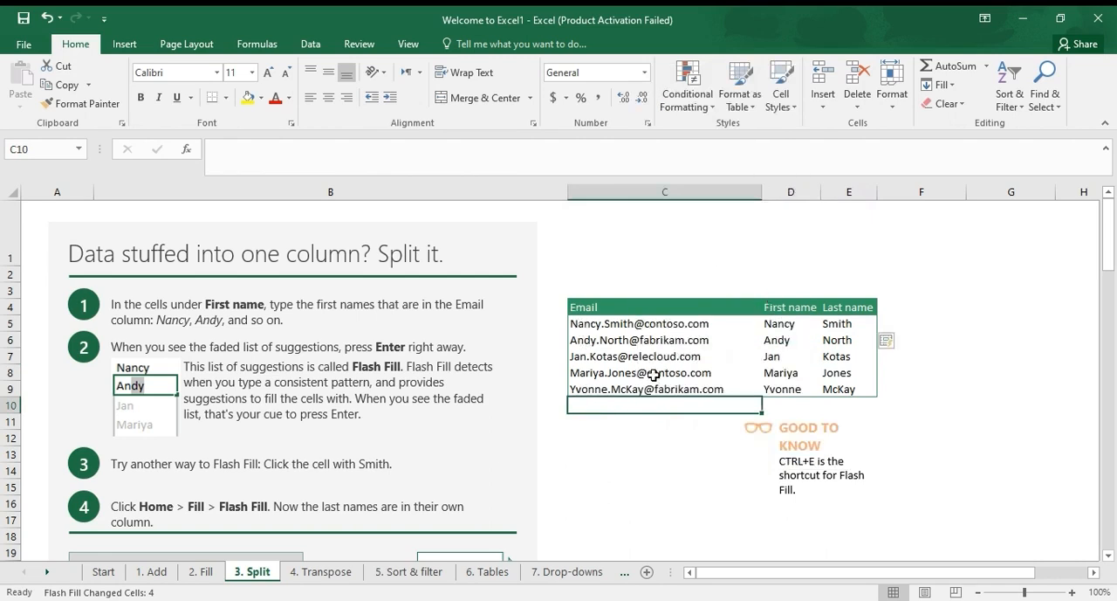
# Split the comma-separated text in C32 into separate columns starting at D32 with Text to Columns, and select the source data C32:C39
pyautogui.moveTo(1111, 229); pyautogui.dragTo(1114, 316)
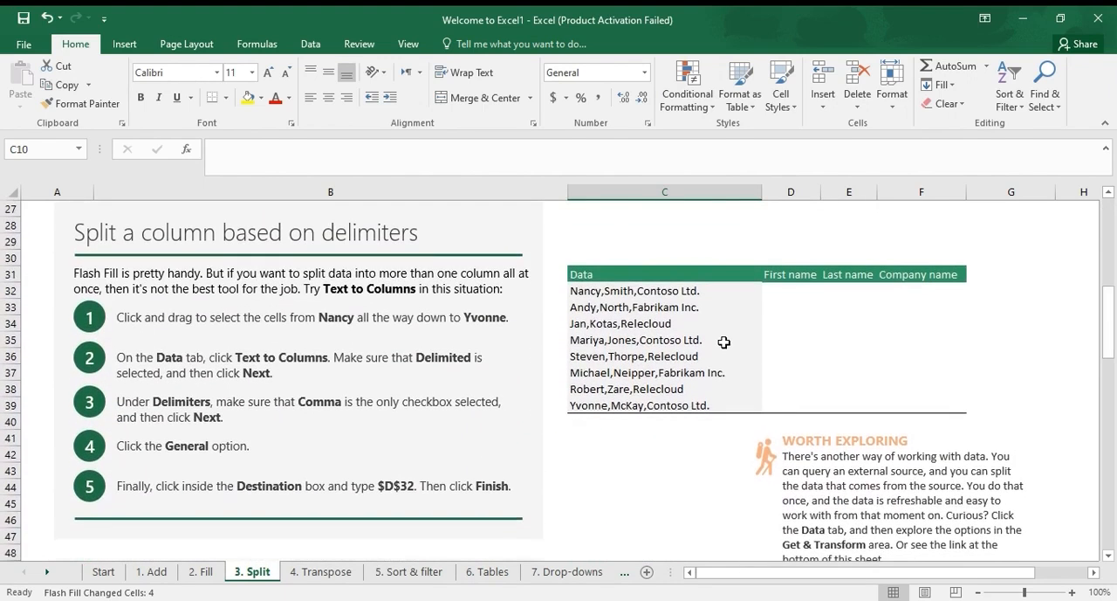
pyautogui.click(696, 293)
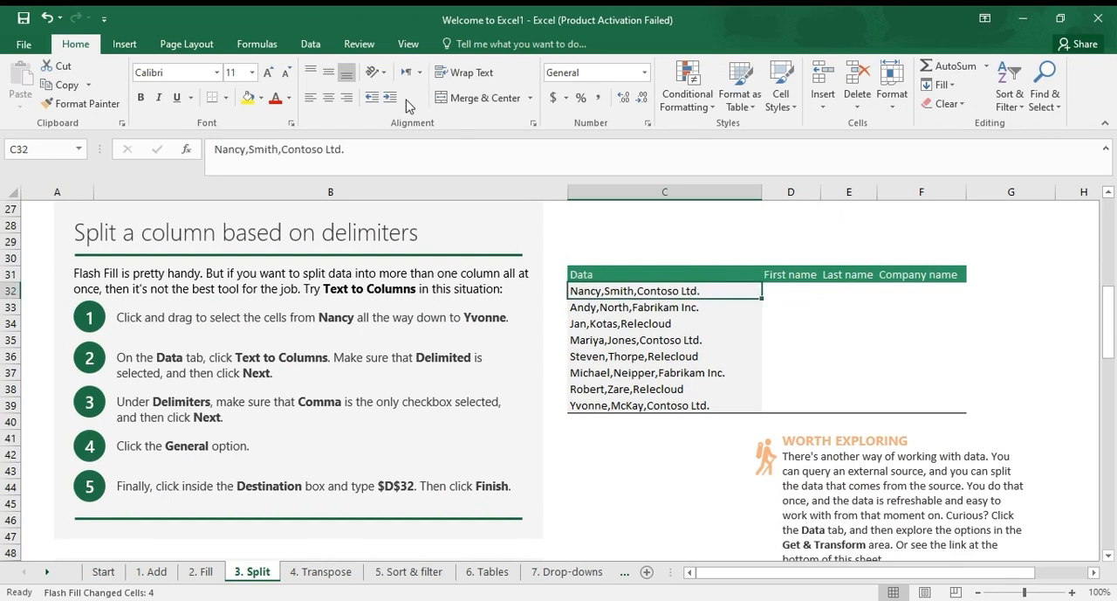
pyautogui.click(358, 44)
pyautogui.click(406, 46)
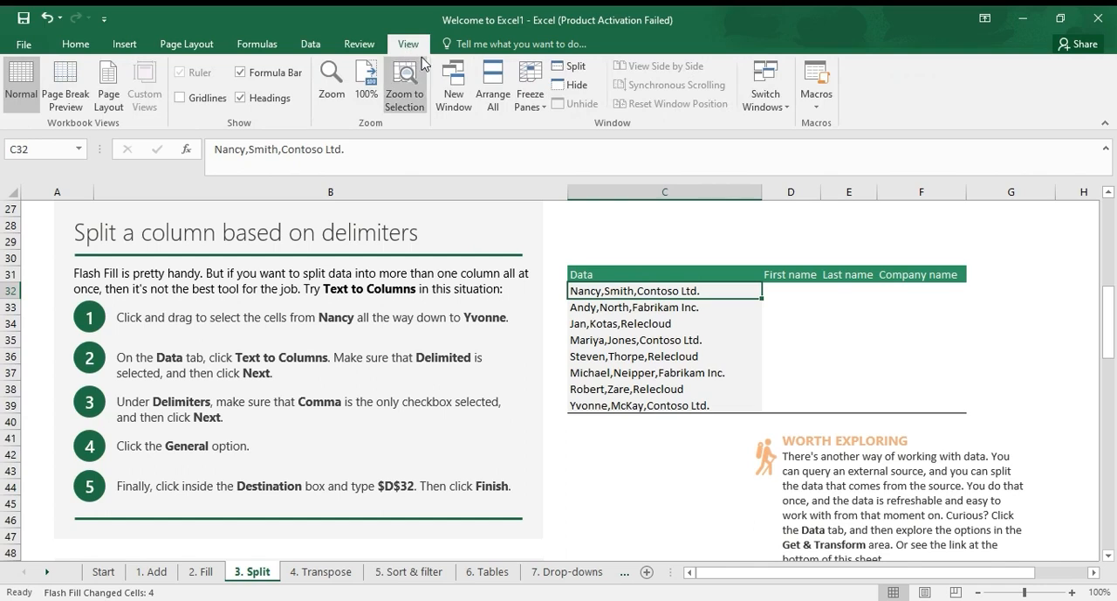
pyautogui.click(372, 46)
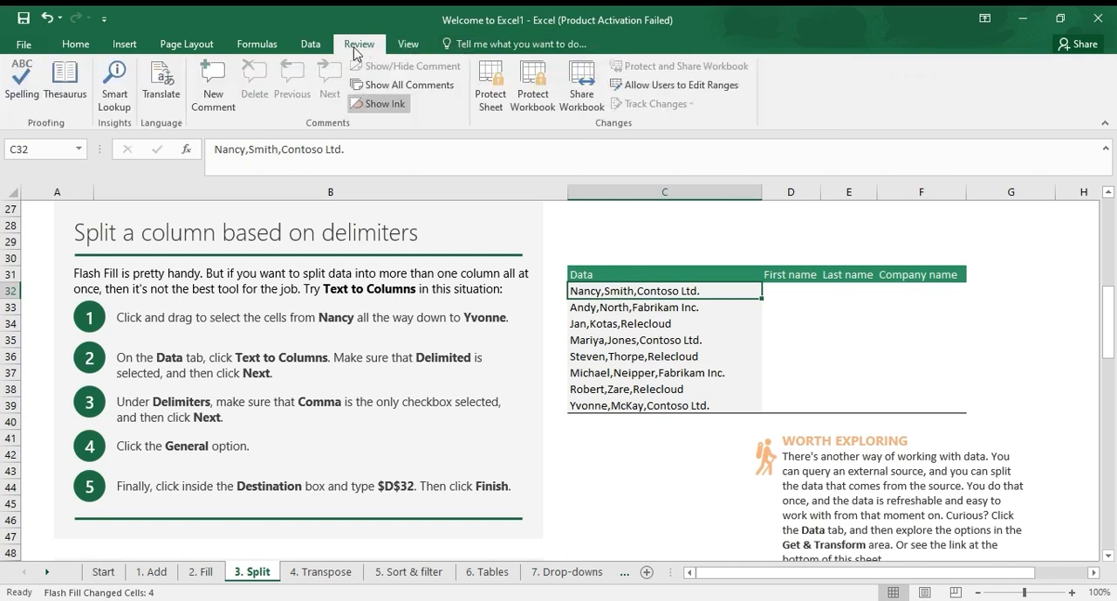
pyautogui.click(310, 48)
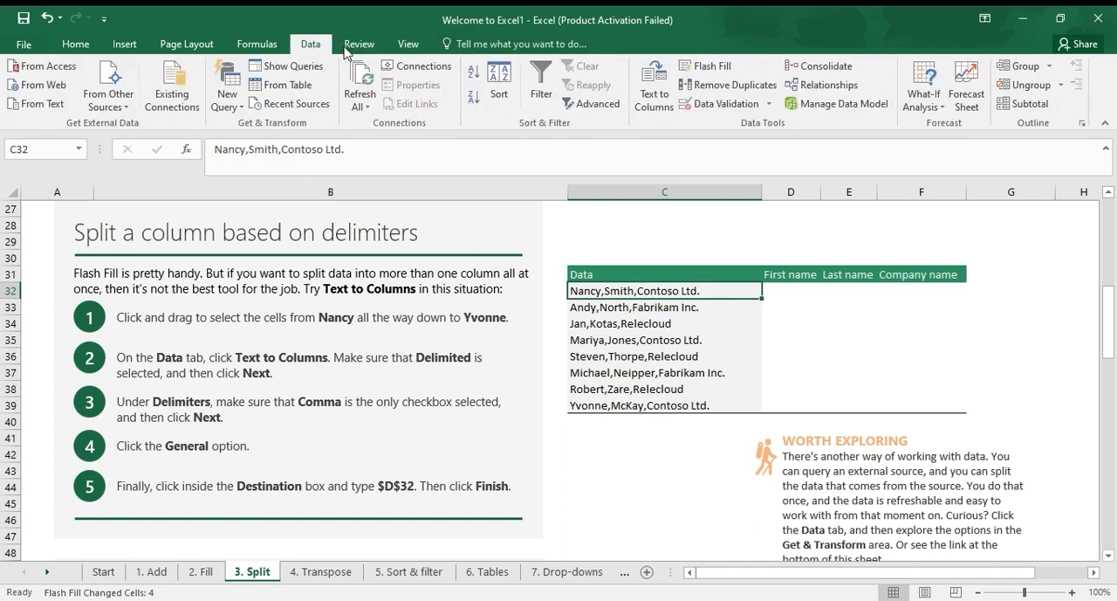
pyautogui.click(659, 94)
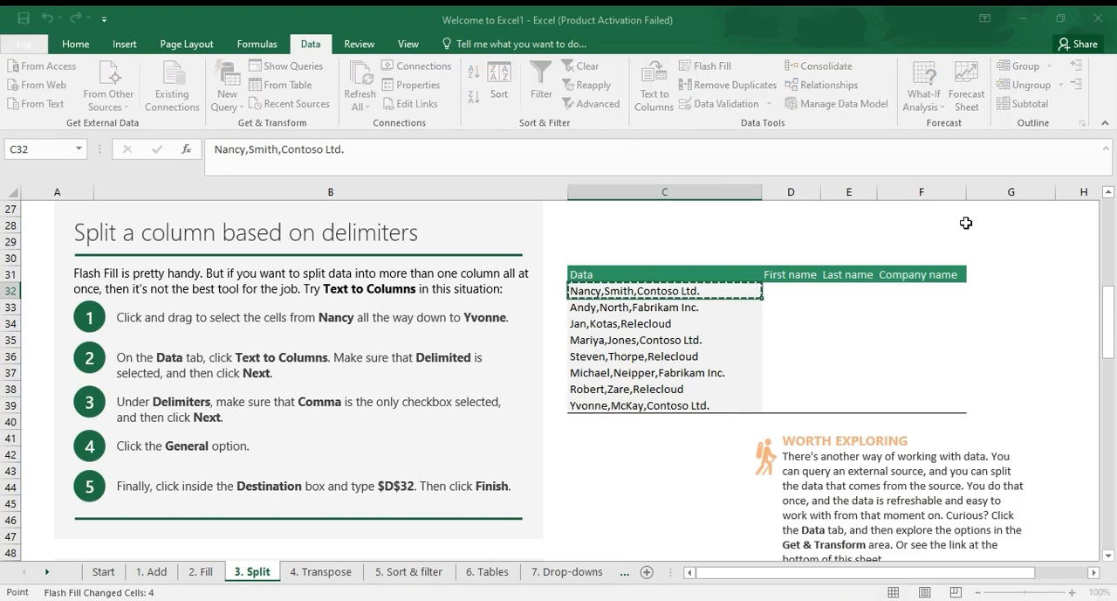
pyautogui.click(807, 295)
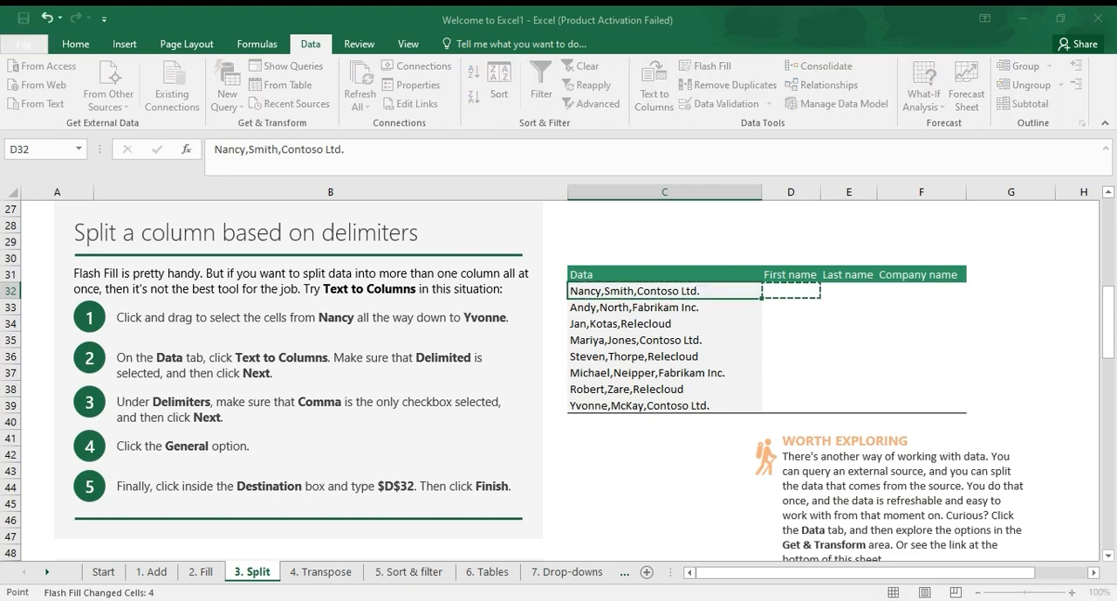
pyautogui.press('Return')
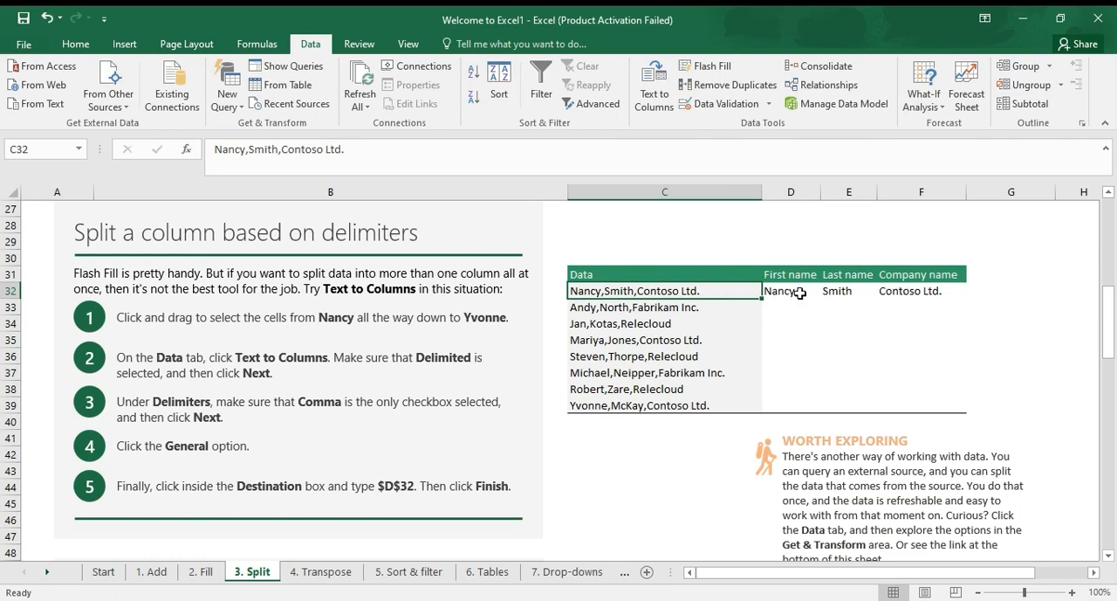
pyautogui.moveTo(690, 290); pyautogui.dragTo(676, 406)
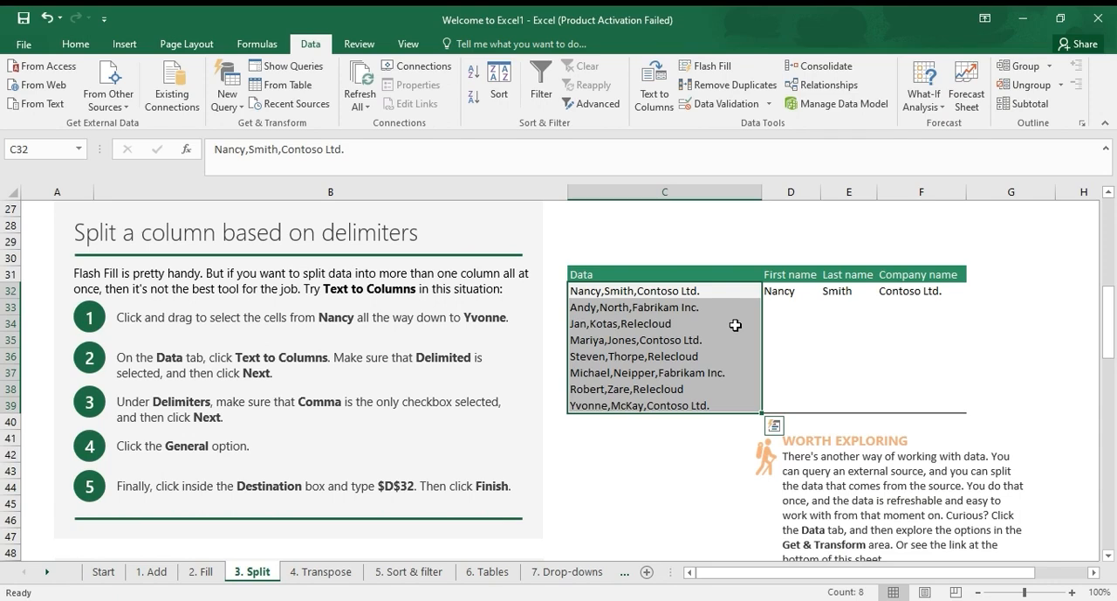
# Move on to the Transpose lesson and paste a copy of the item and amount values D5:H6 starting at cell D2
pyautogui.click(337, 576)
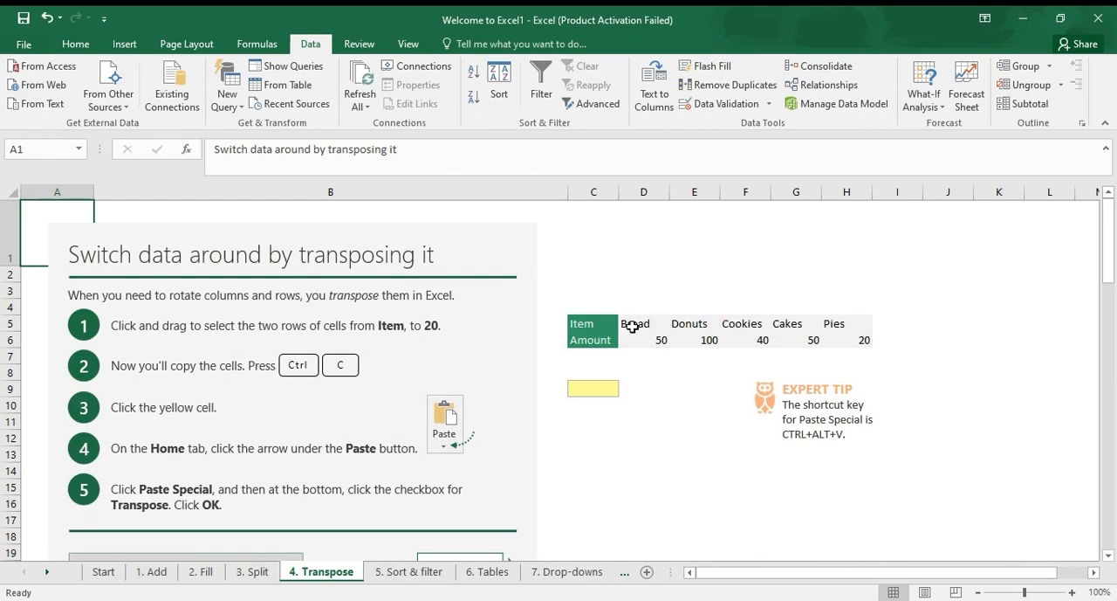
pyautogui.moveTo(632, 327); pyautogui.dragTo(830, 343)
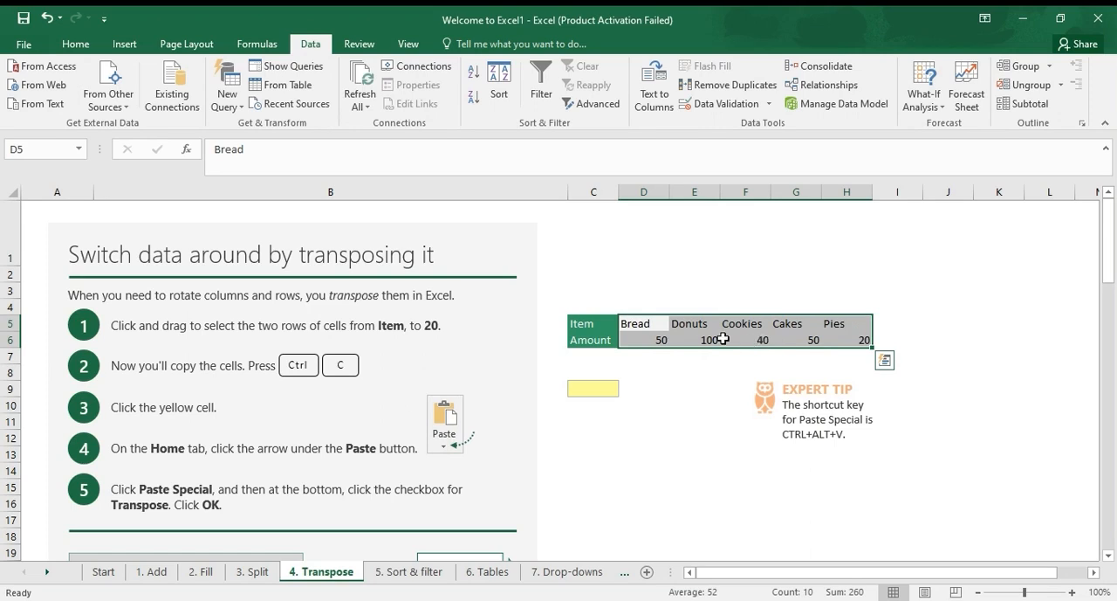
pyautogui.hotkey('ctrl', 'c')
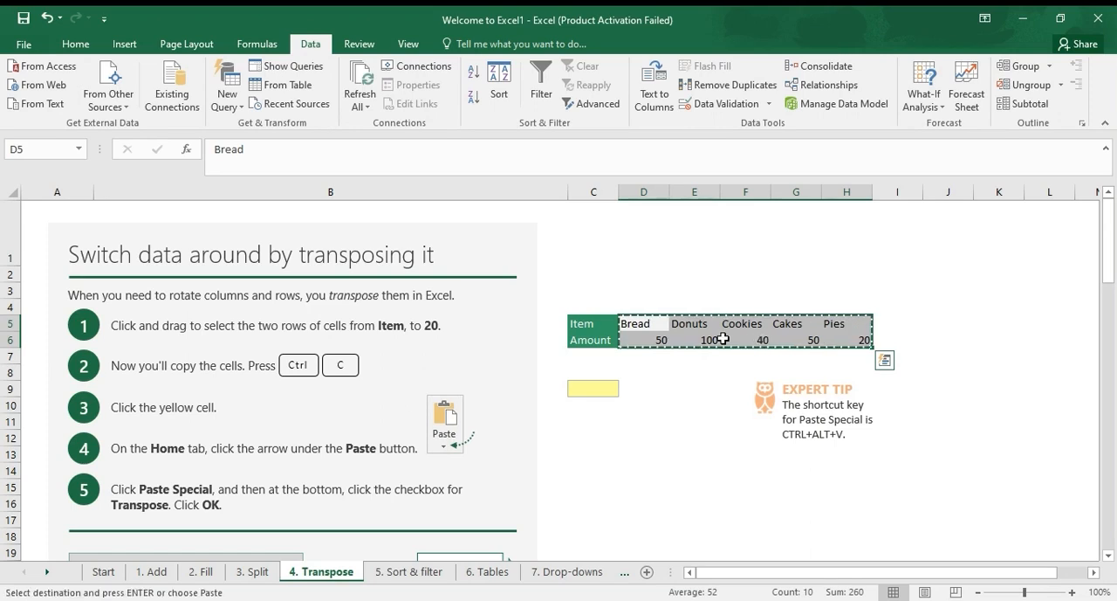
pyautogui.click(655, 273)
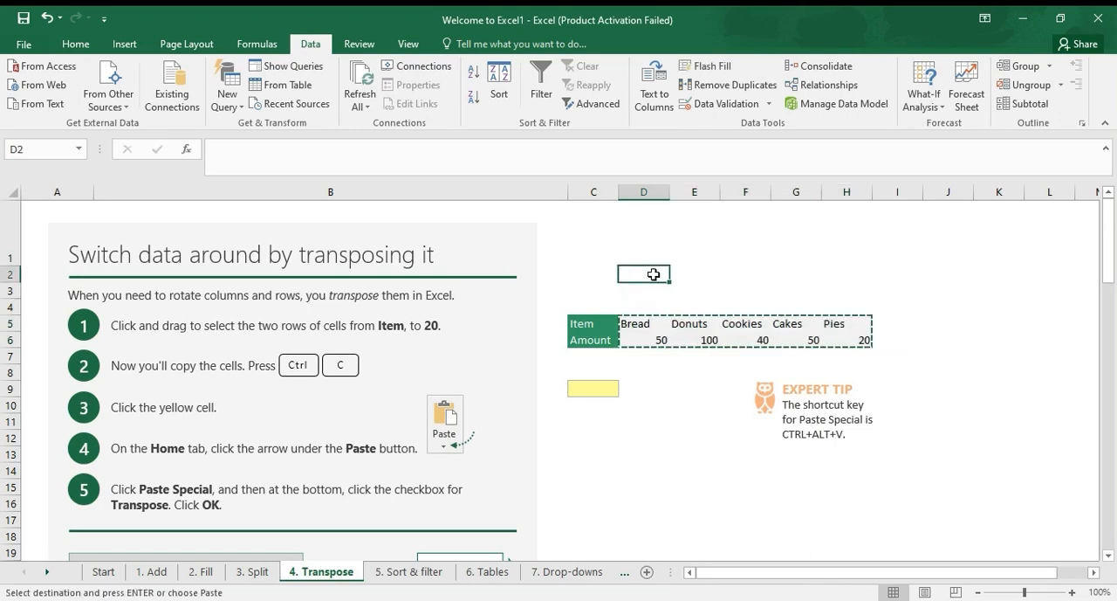
pyautogui.hotkey('ctrl', 'v')
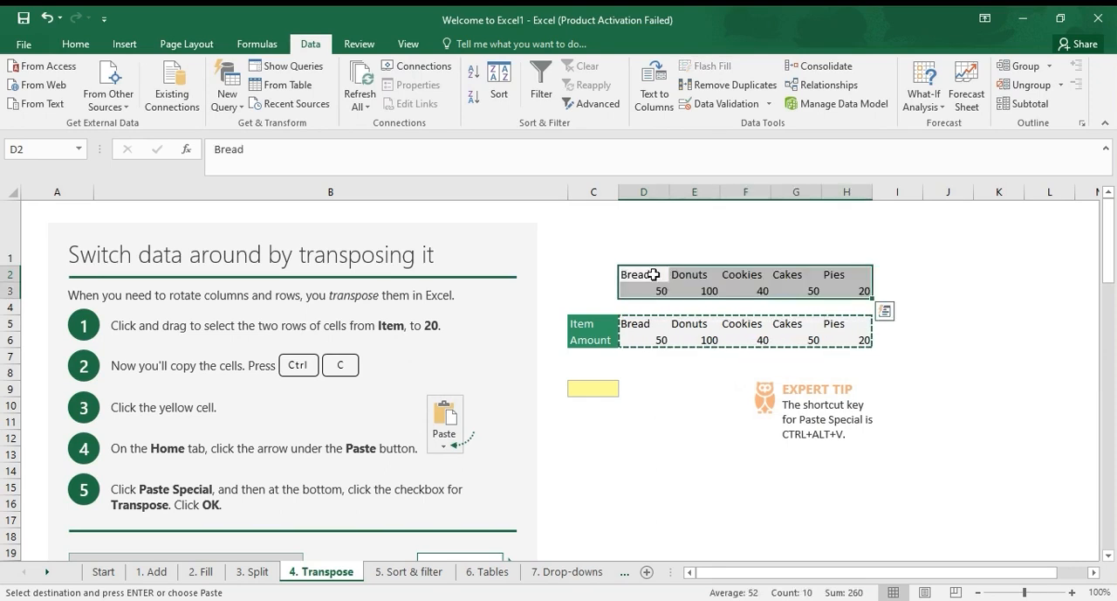
# Paste the copied item and amount values transposed into the yellow cell C9
pyautogui.click(616, 387)
pyautogui.rightClick(615, 395)
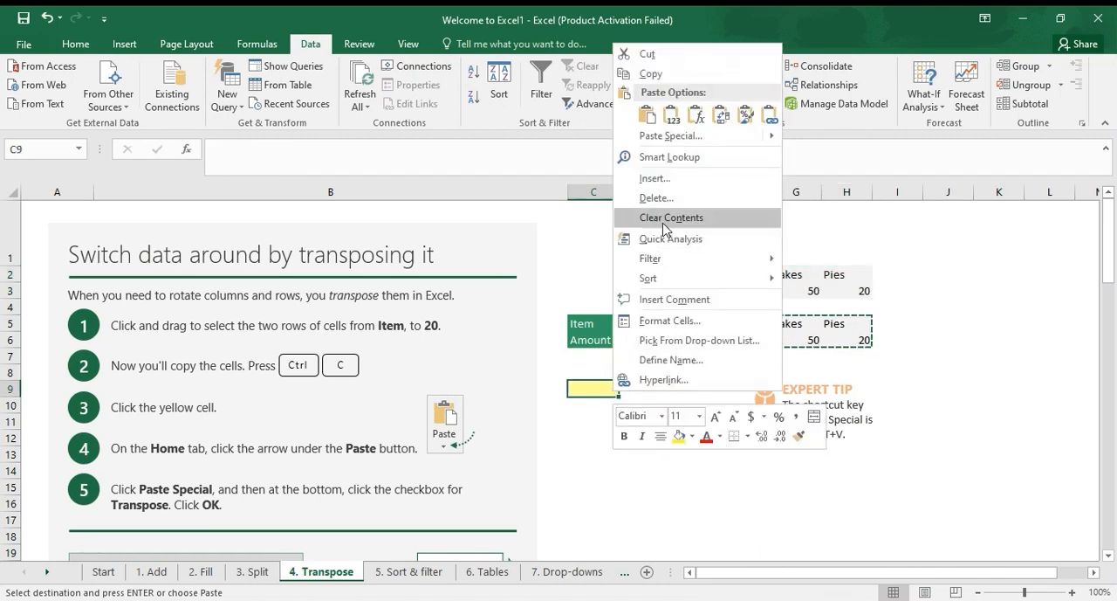
pyautogui.moveTo(769, 140)
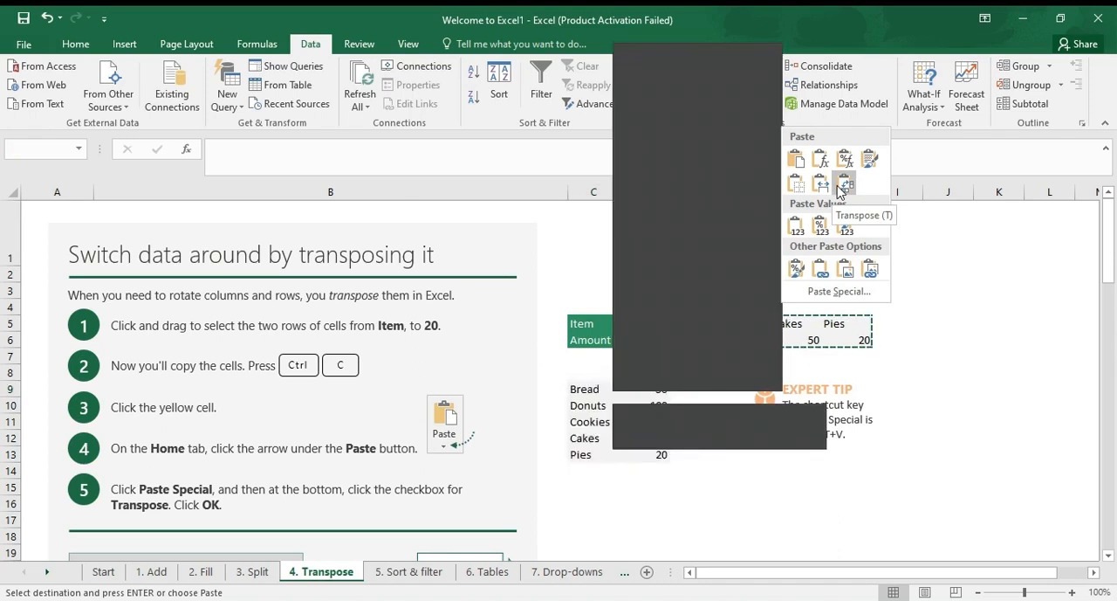
pyautogui.click(839, 188)
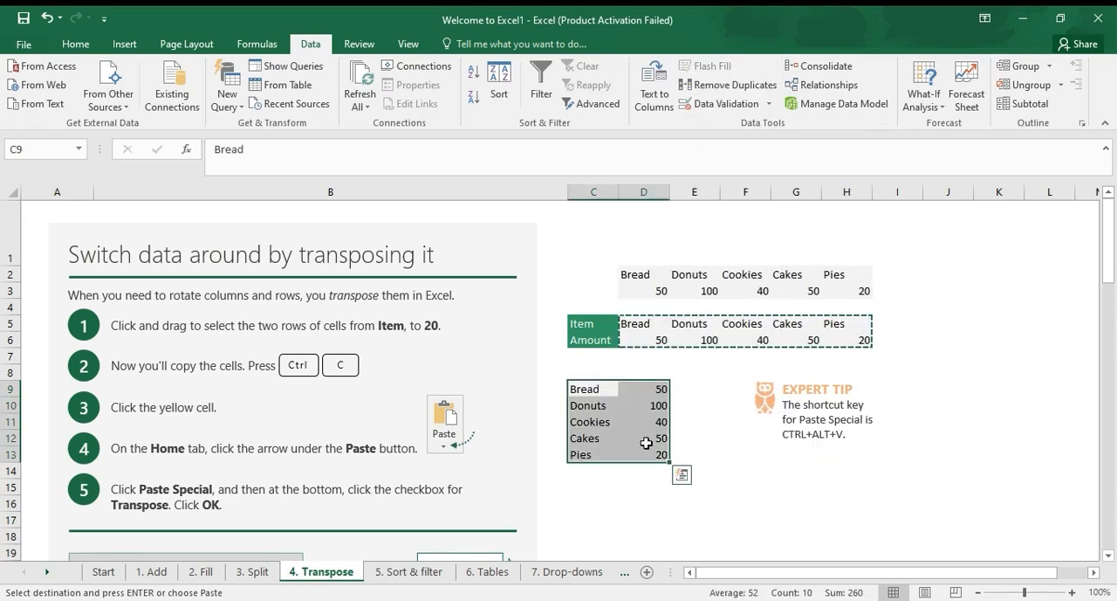
pyautogui.click(681, 492)
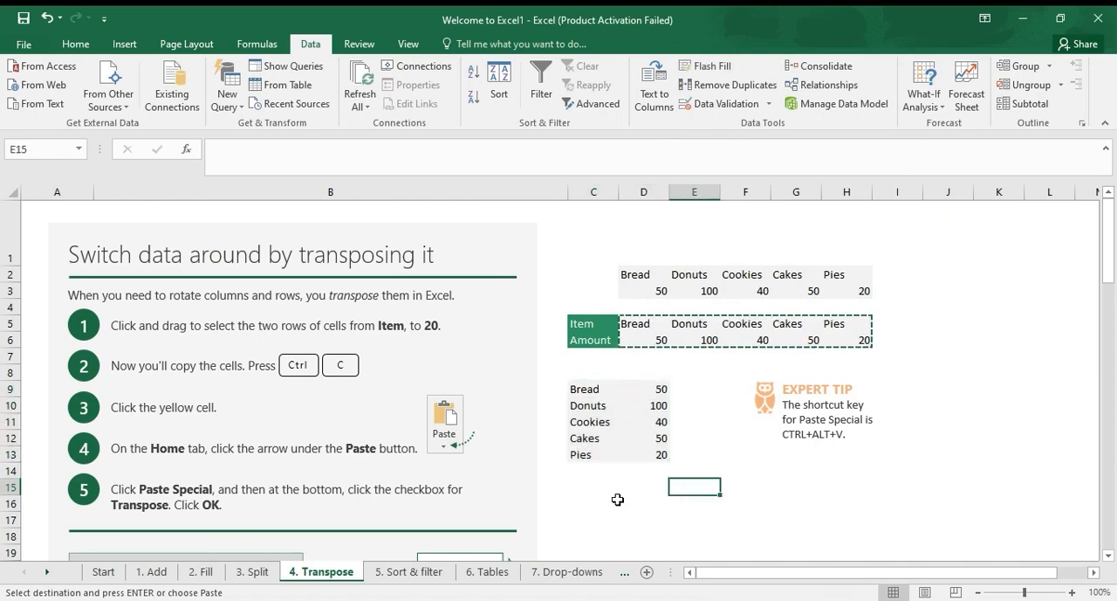
# Read the instructions on transposing with a formula and highlight the example {=TRANSPOSE(C33:H34)}
pyautogui.scroll(-7, 619, 498)
pyautogui.scroll(-2, 618, 499)
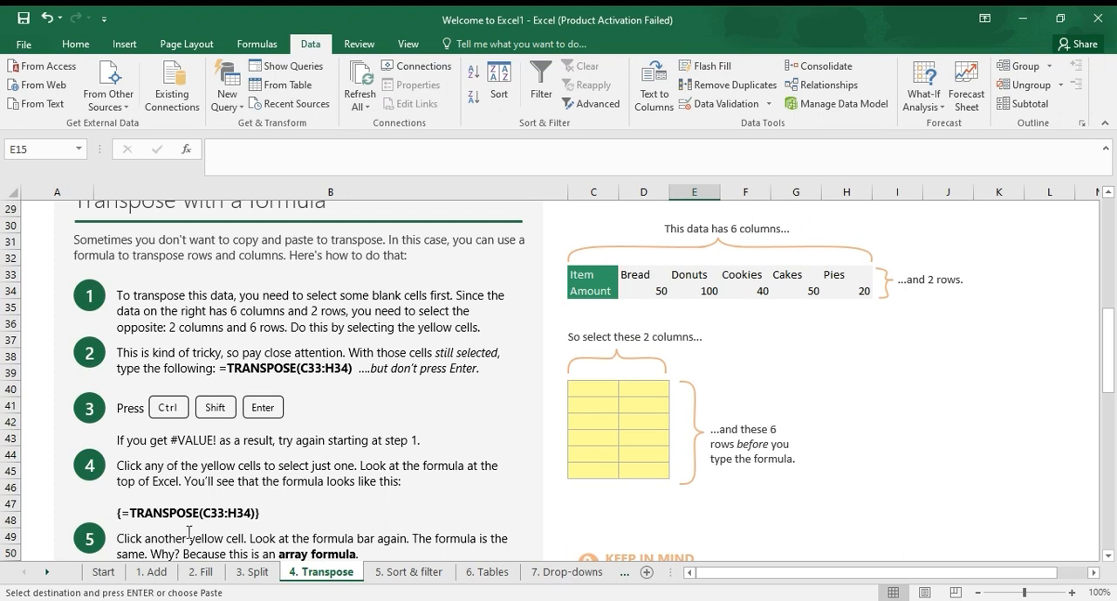
pyautogui.click(275, 520)
pyautogui.moveTo(262, 514); pyautogui.dragTo(116, 513)
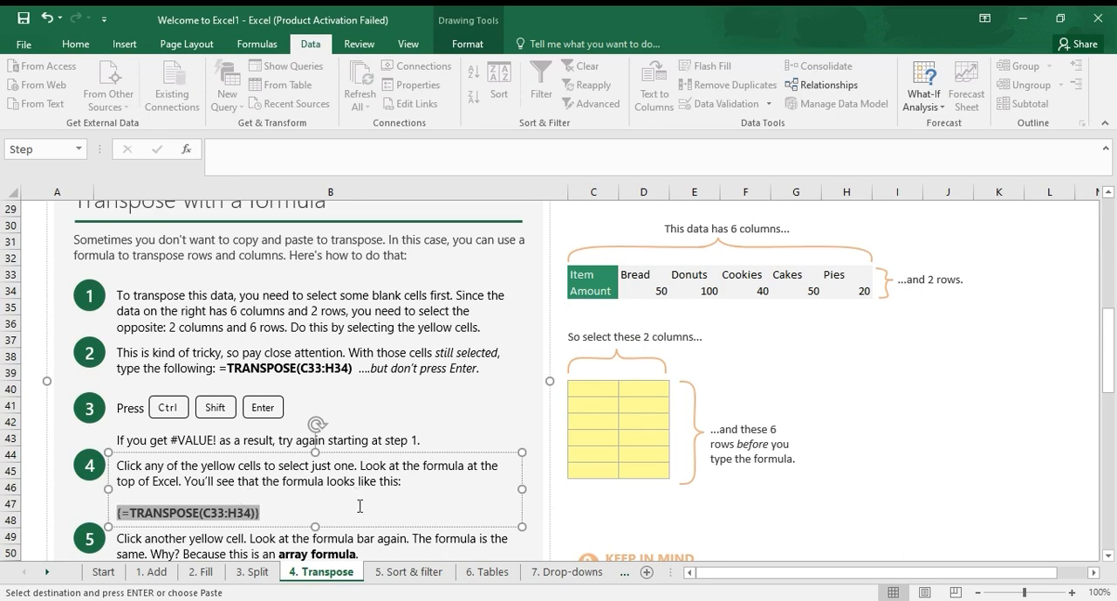
# Move on to the Sort & filter lesson and sort the Oct amounts E6:E13 from smallest to largest, continuing with the current selection only
pyautogui.click(416, 573)
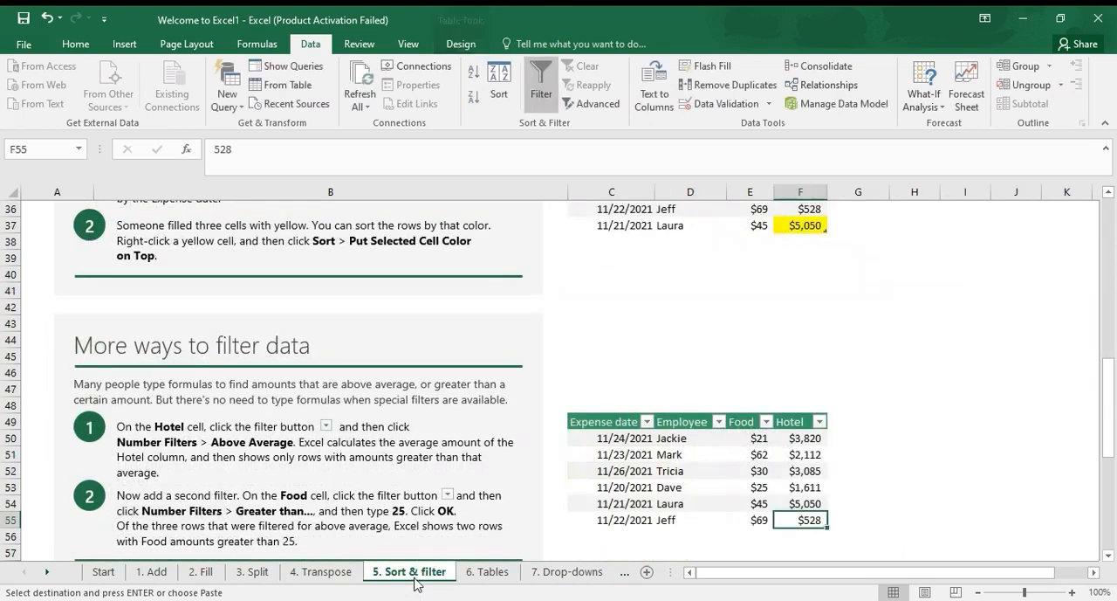
pyautogui.scroll(7, 653, 367)
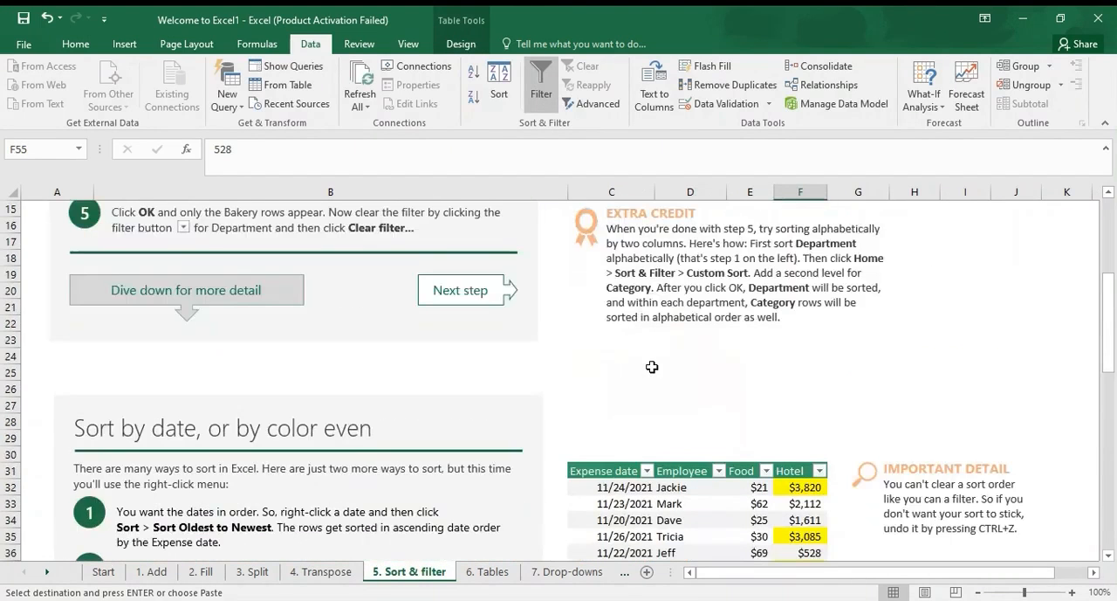
pyautogui.scroll(5, 652, 367)
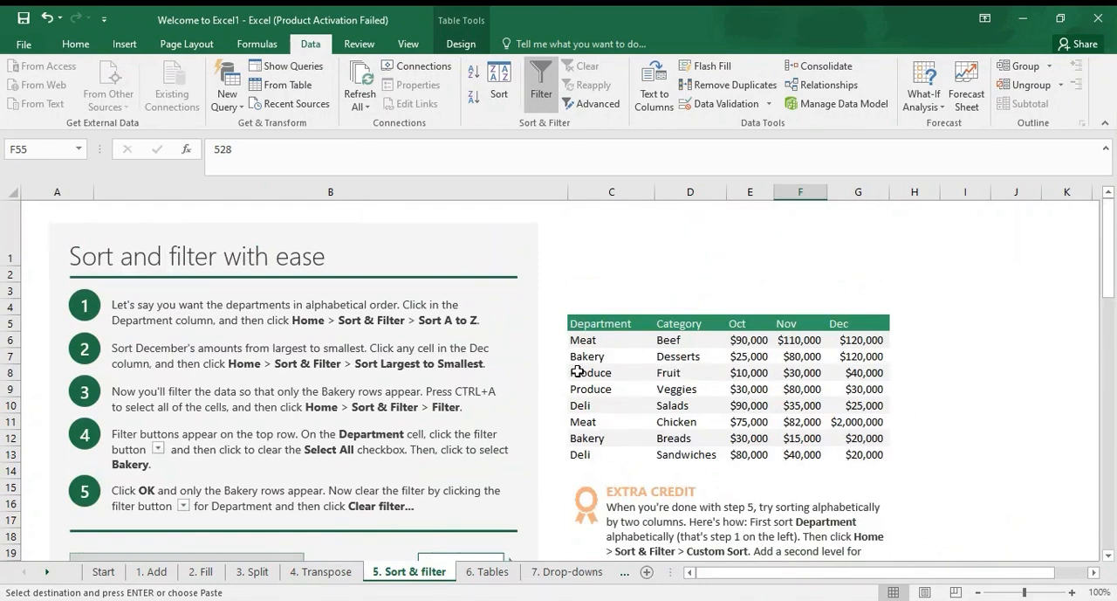
pyautogui.moveTo(758, 339); pyautogui.dragTo(756, 468)
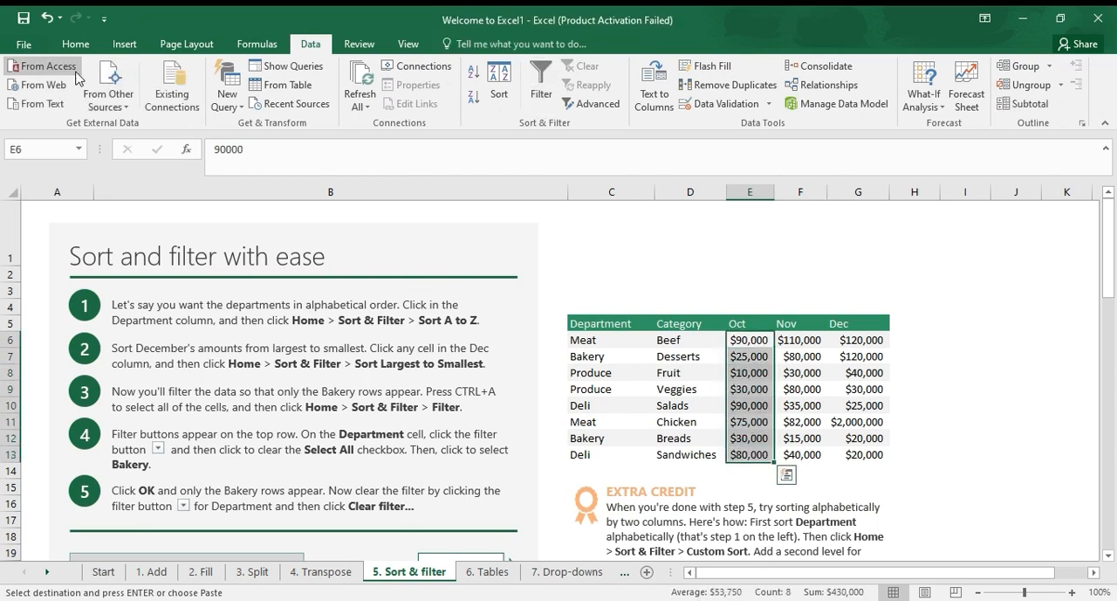
pyautogui.click(75, 43)
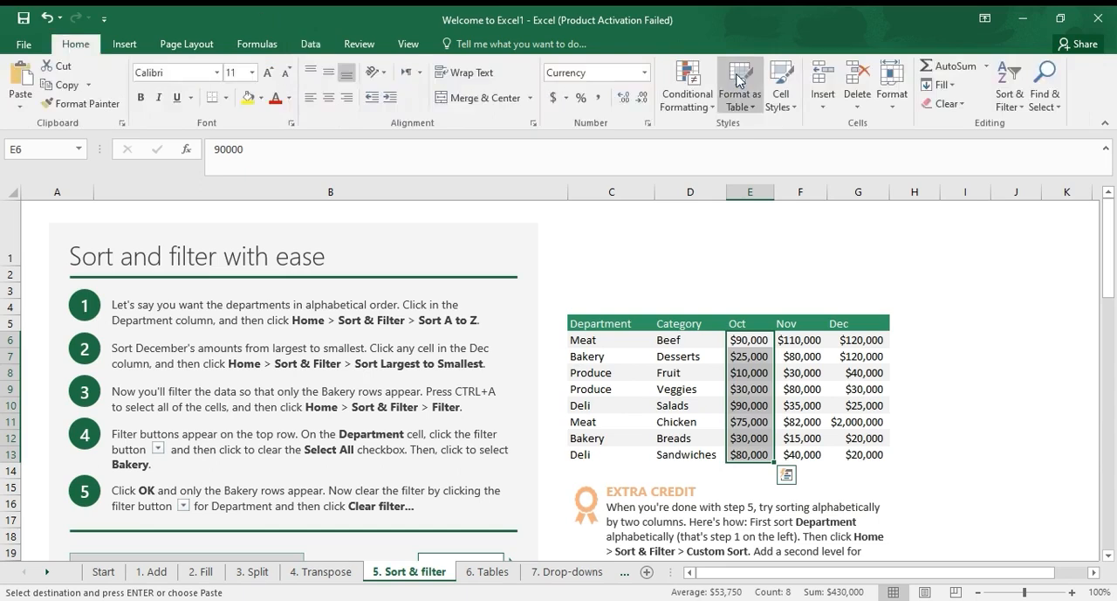
pyautogui.click(1012, 103)
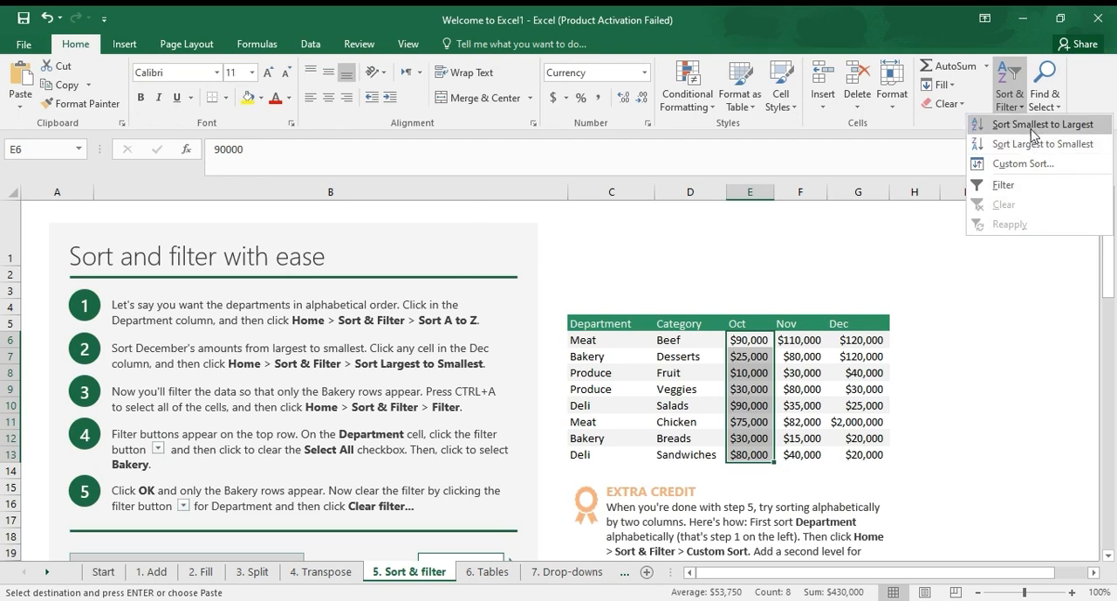
pyautogui.click(1034, 127)
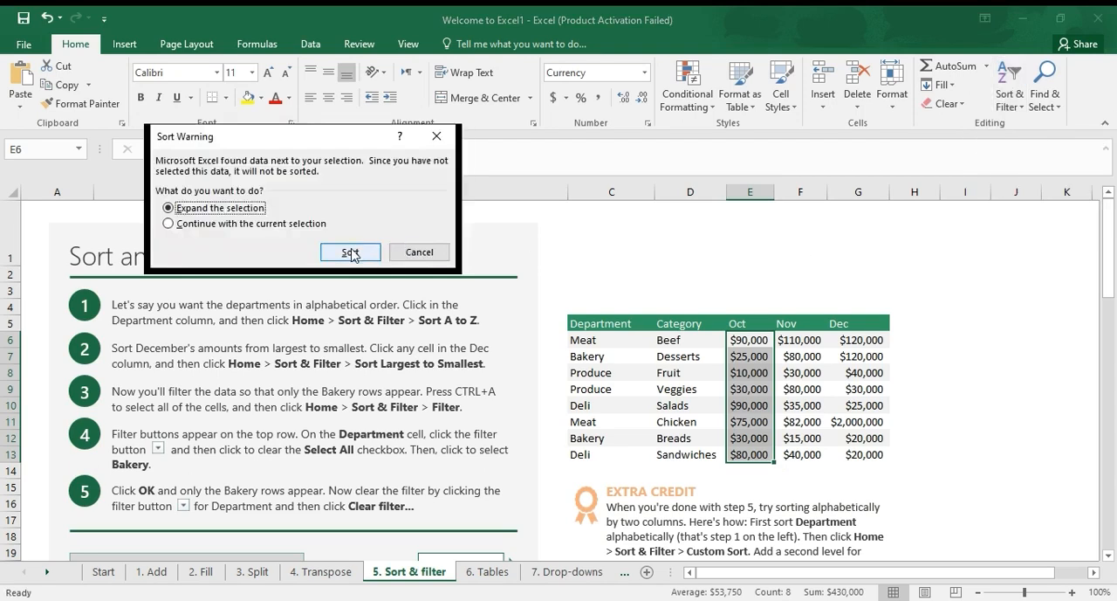
pyautogui.click(325, 225)
pyautogui.click(354, 252)
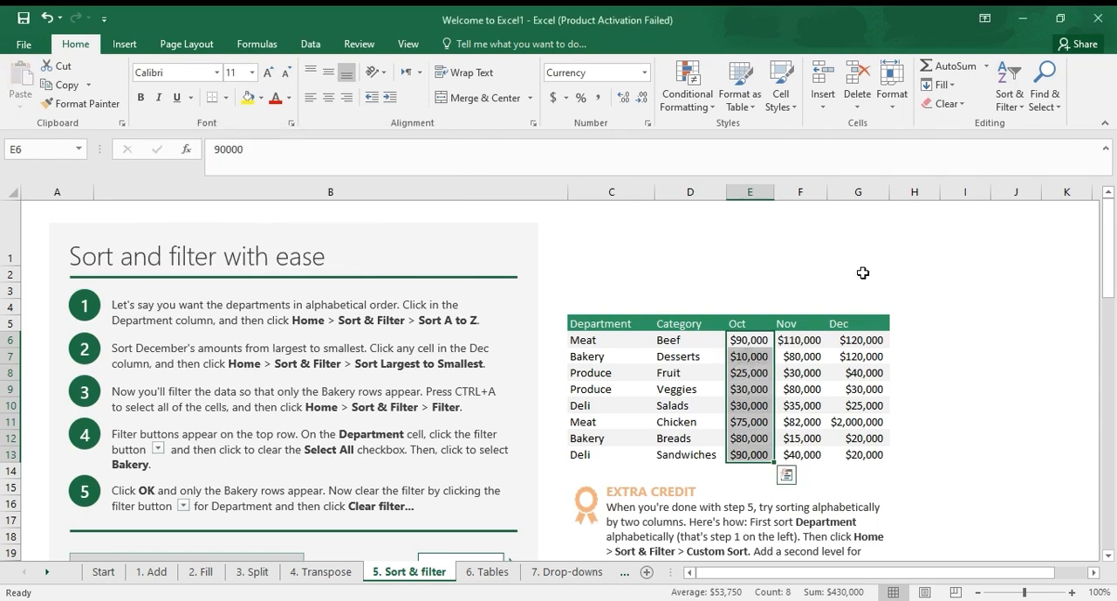
# Sort the Oct amounts from largest to smallest, expanding the selection to the neighbouring columns
pyautogui.click(1016, 112)
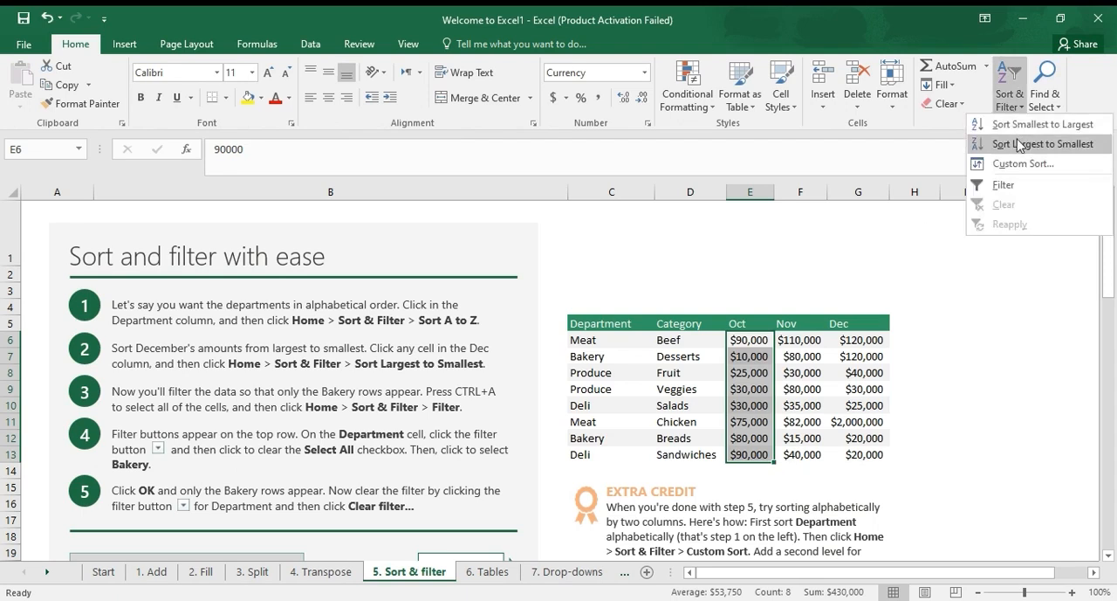
pyautogui.click(1019, 144)
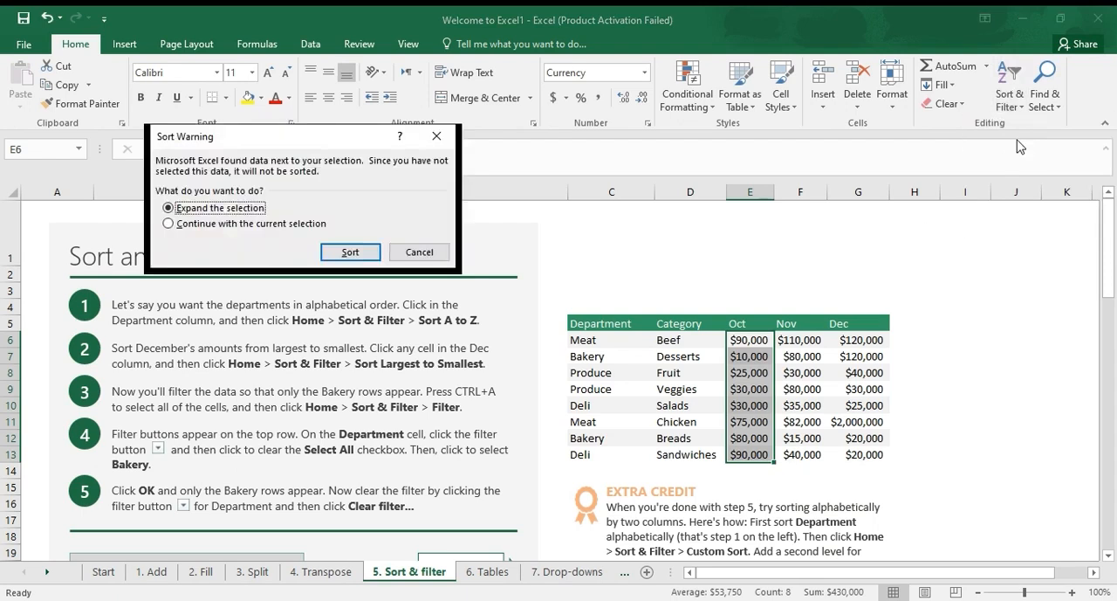
pyautogui.click(348, 253)
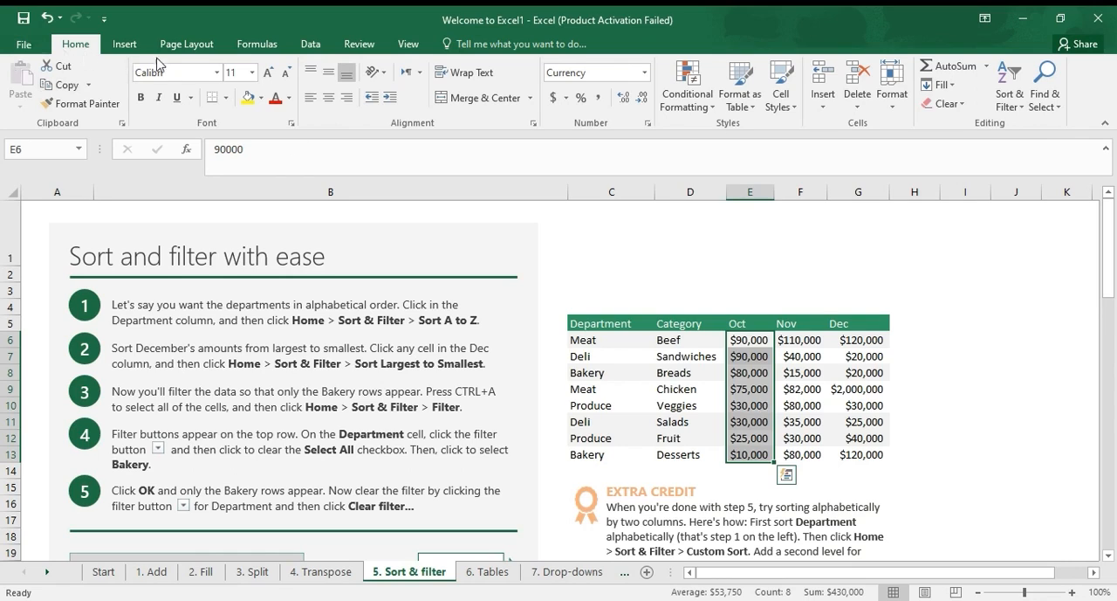
# Turn on filtering for the Department table with headers in row 5
pyautogui.click(1024, 103)
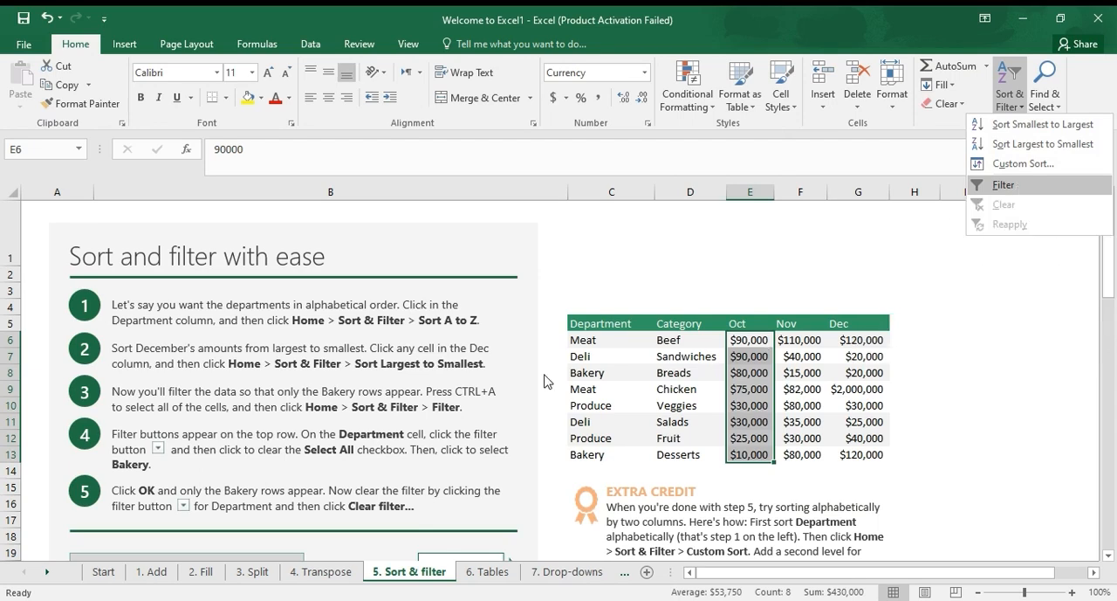
pyautogui.click(503, 398)
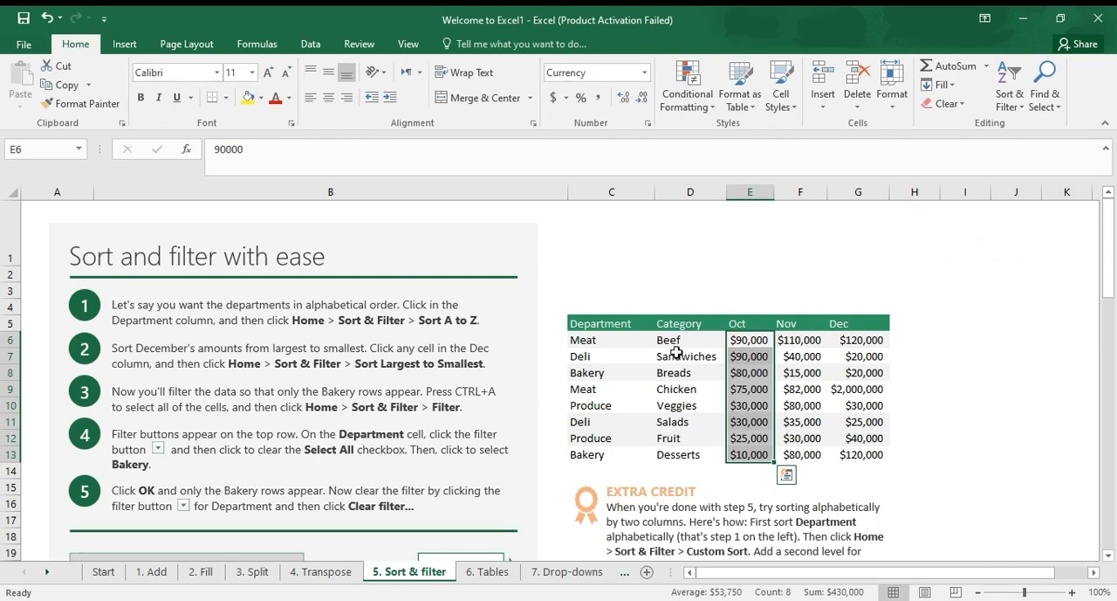
pyautogui.click(614, 326)
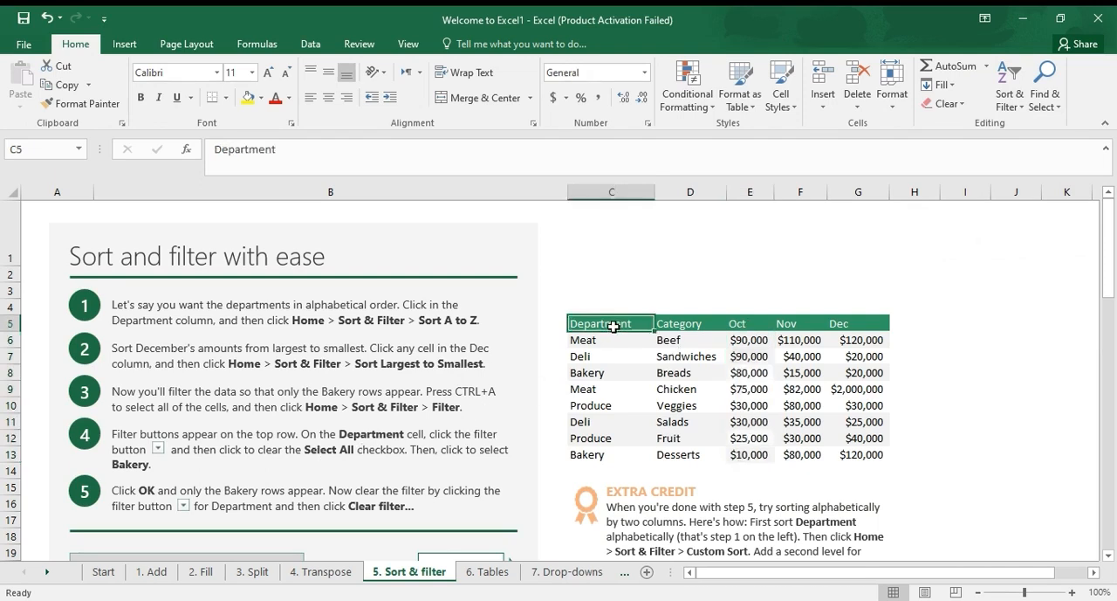
pyautogui.click(1010, 99)
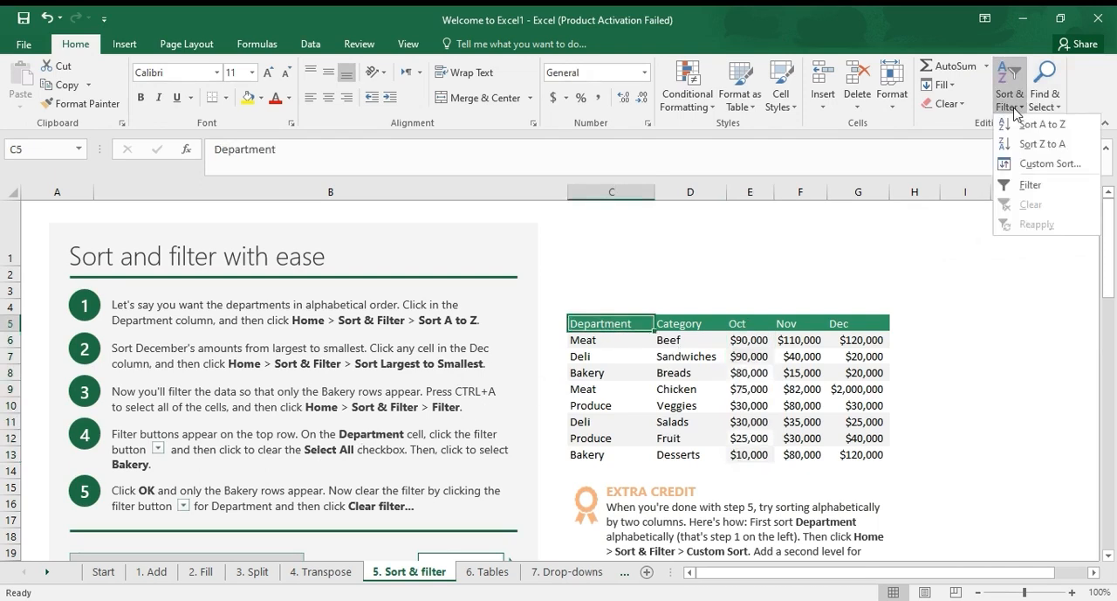
pyautogui.click(1037, 181)
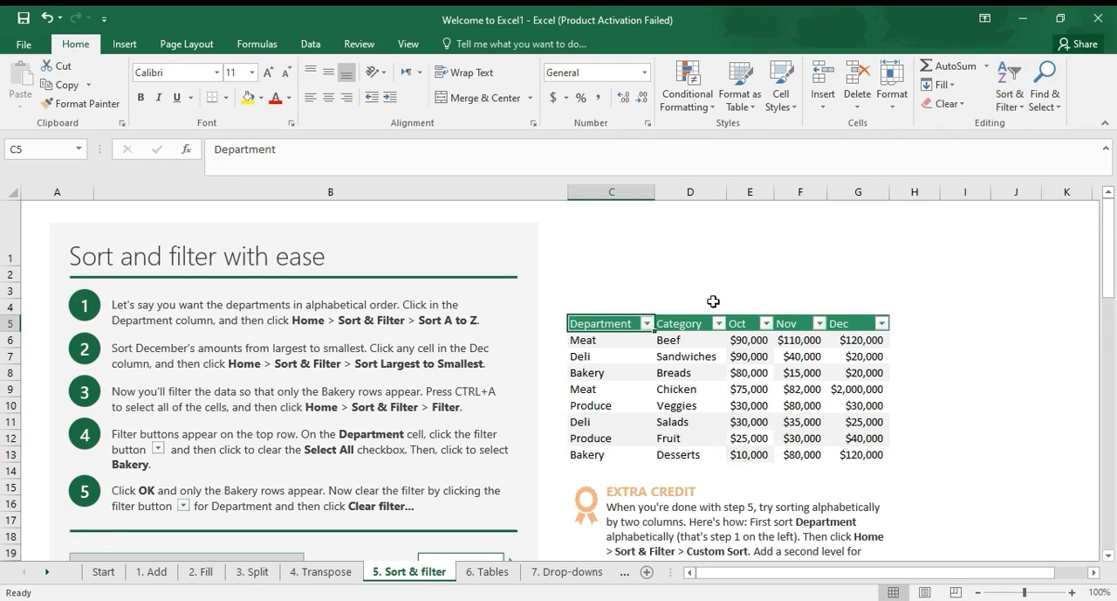
# Filter the Oct column to exclude the $10,000, $25,000 and $80,000 amounts
pyautogui.click(766, 324)
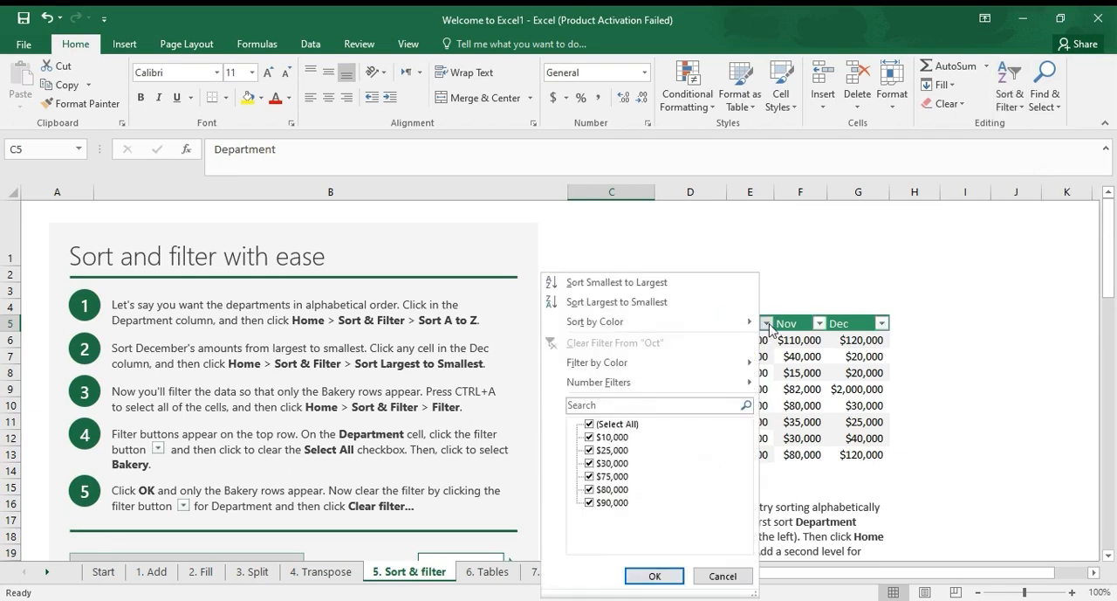
pyautogui.click(610, 490)
pyautogui.click(607, 437)
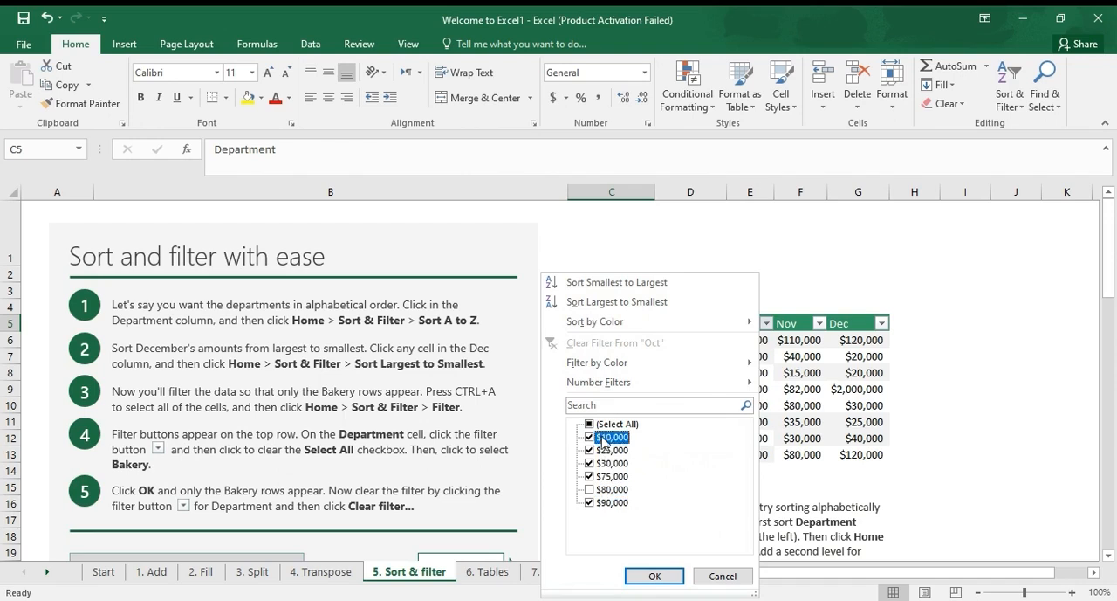
pyautogui.click(606, 450)
pyautogui.click(655, 575)
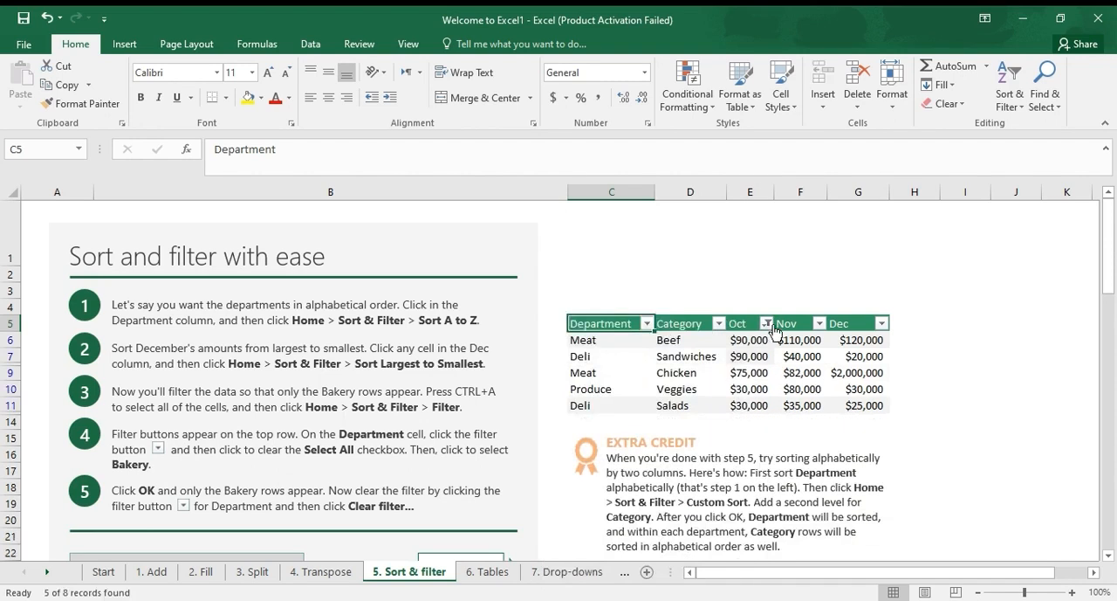
# Sort the expense table under "Sort by date, or by color even" so the yellow Hotel cells come on top
pyautogui.scroll(-3, 732, 399)
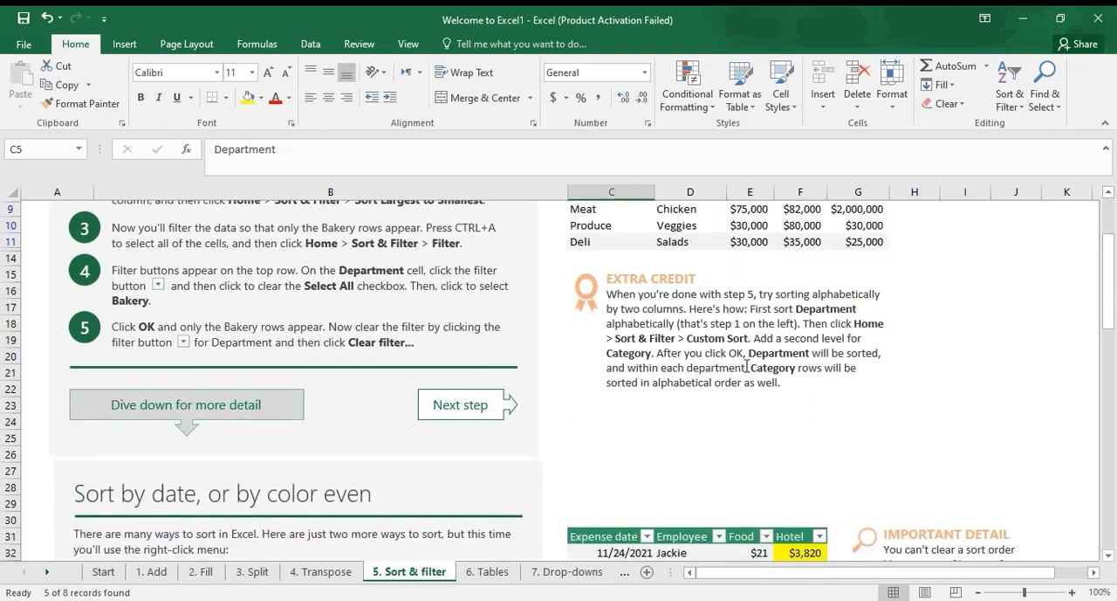
pyautogui.scroll(-4, 747, 367)
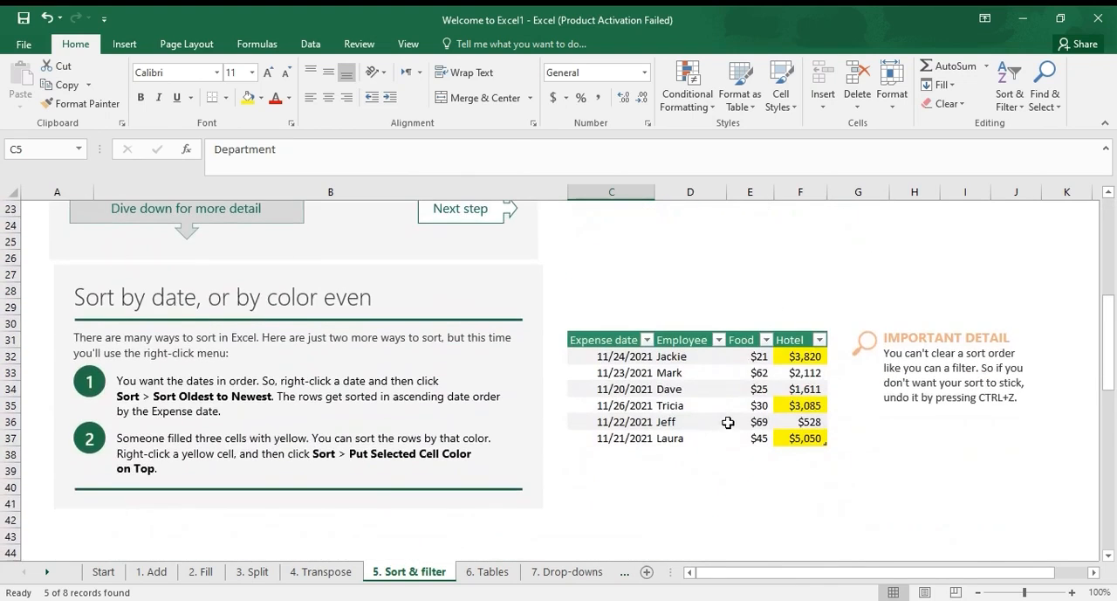
pyautogui.click(800, 402)
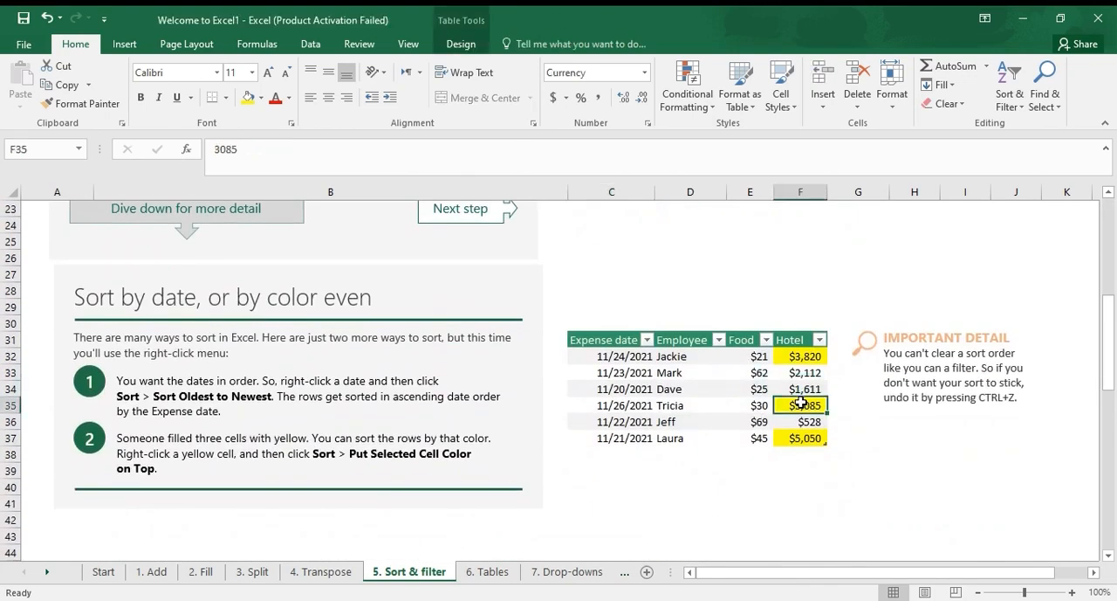
pyautogui.rightClick(802, 404)
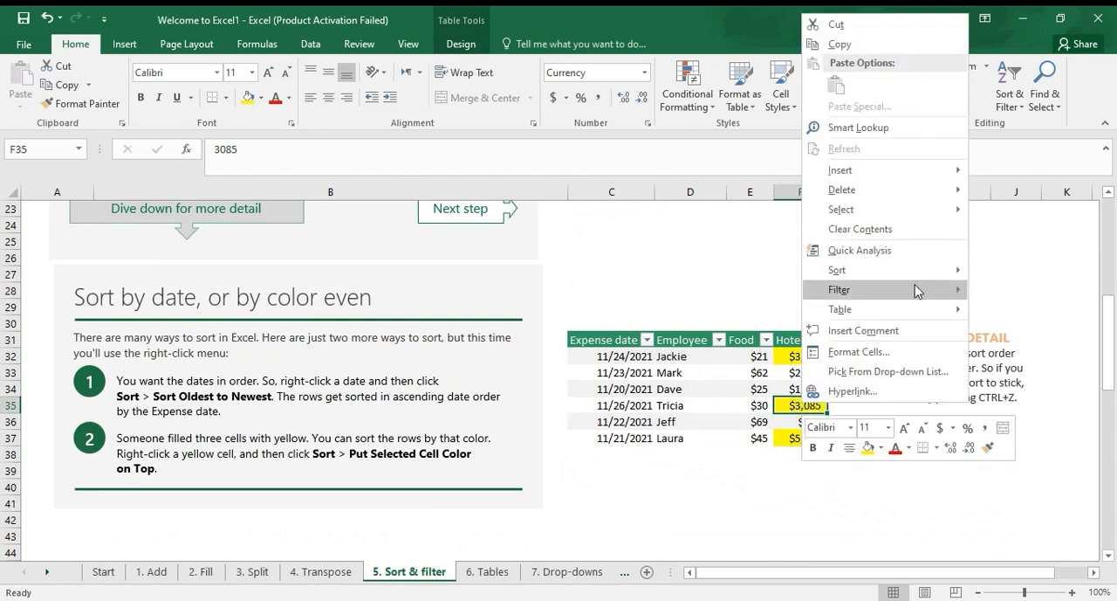
pyautogui.moveTo(920, 276)
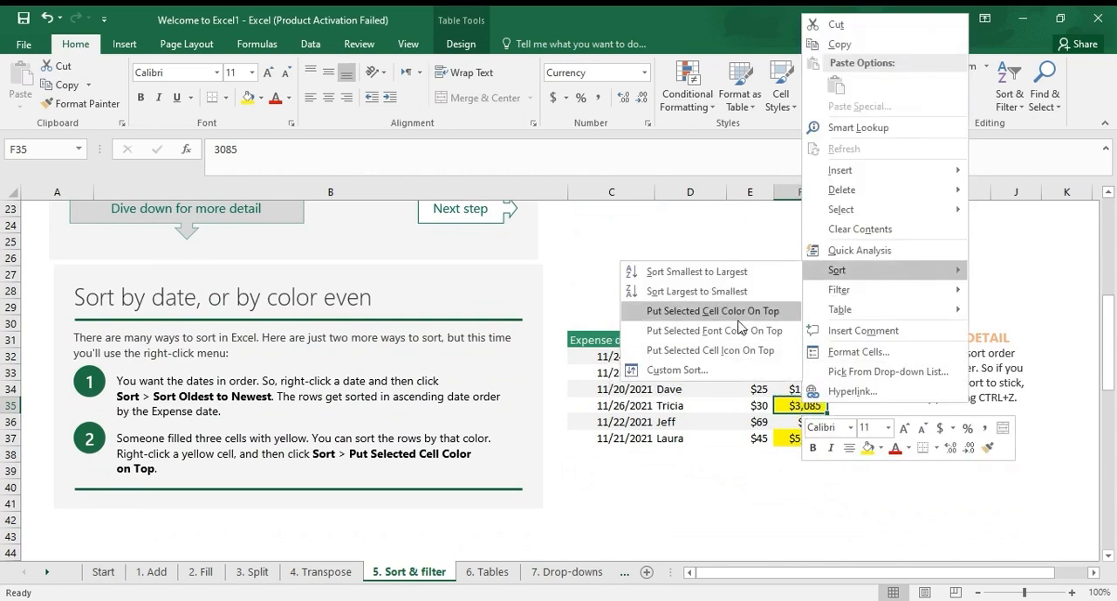
pyautogui.click(739, 314)
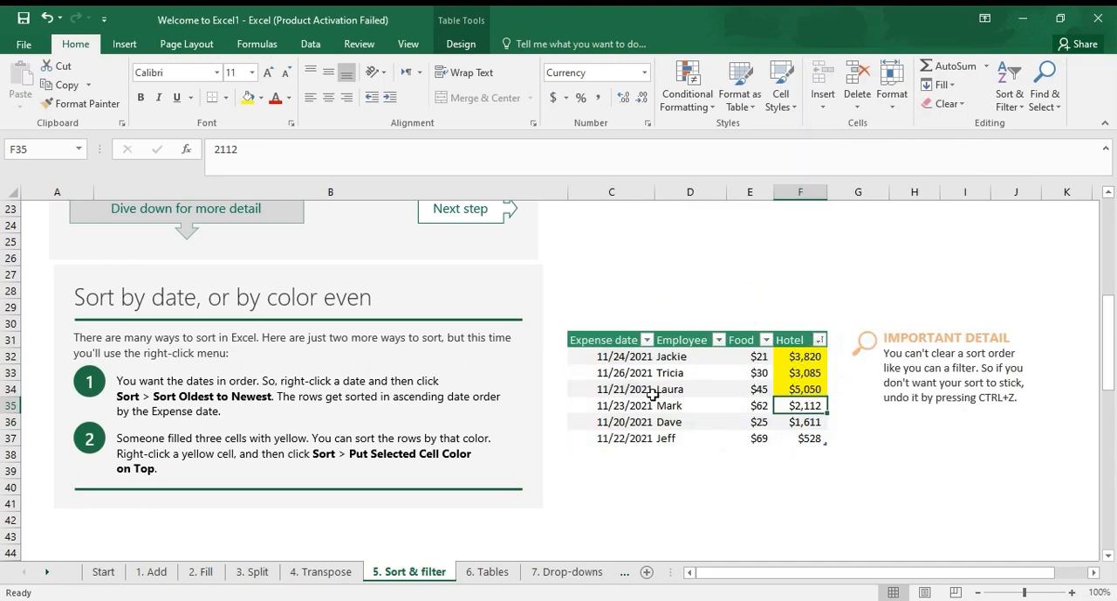
# Filter the Food column of the "More ways to filter data" table to show only above-average amounts
pyautogui.scroll(-7, 653, 394)
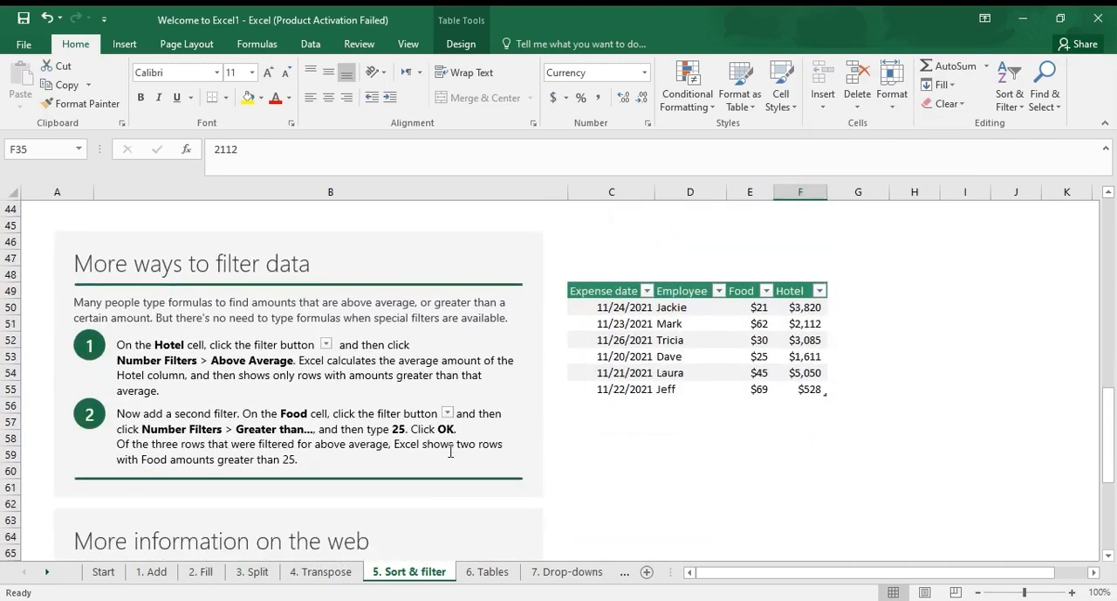
pyautogui.moveTo(808, 310); pyautogui.dragTo(808, 401)
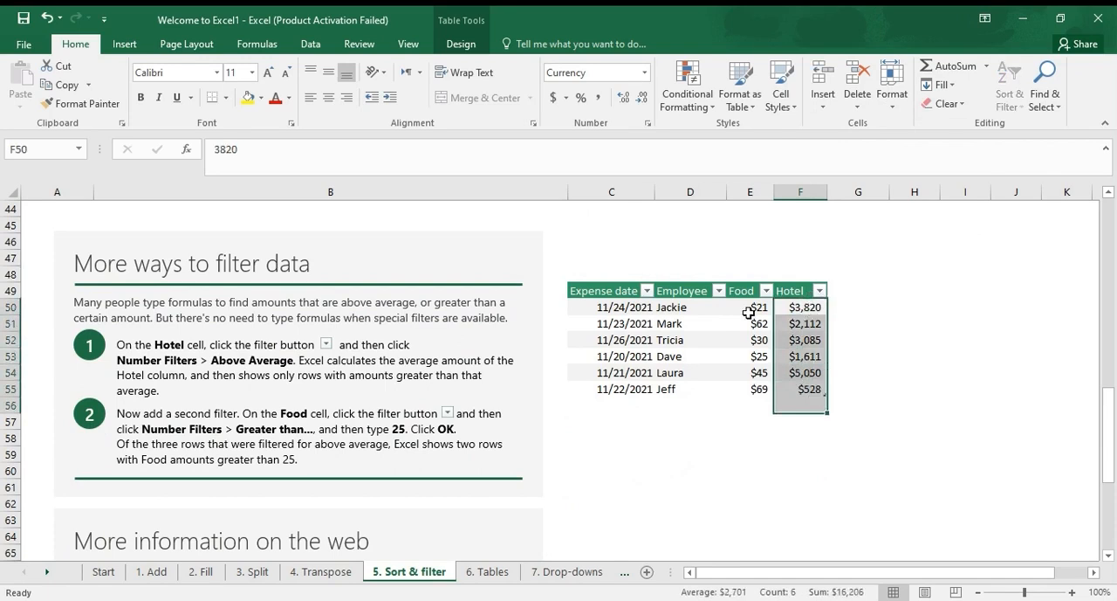
pyautogui.moveTo(749, 310); pyautogui.dragTo(744, 389)
pyautogui.rightClick(744, 389)
pyautogui.click(627, 475)
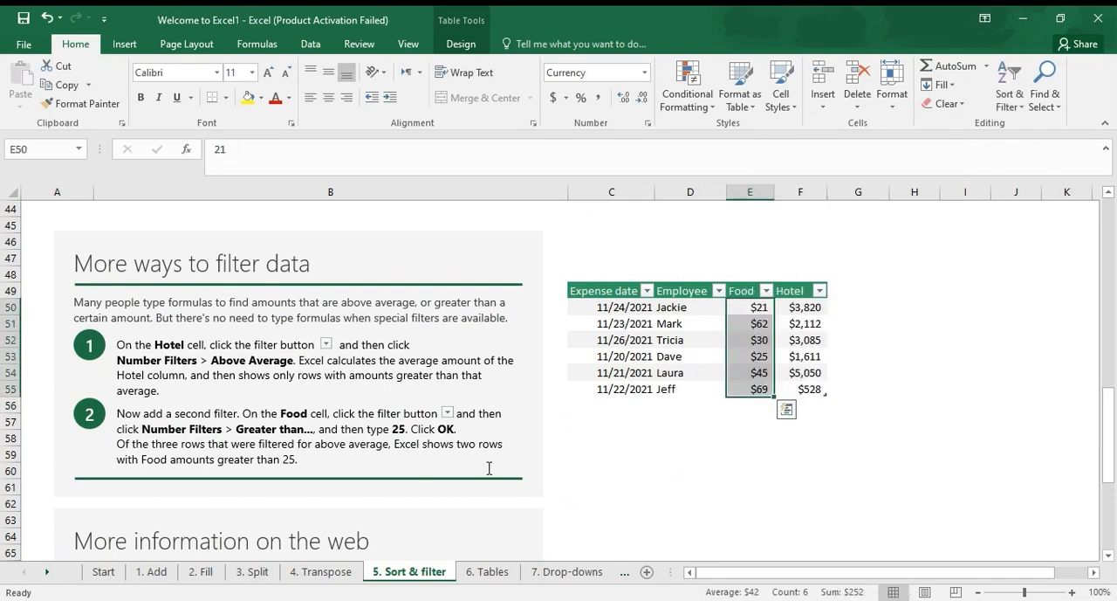
pyautogui.click(767, 290)
pyautogui.moveTo(642, 391)
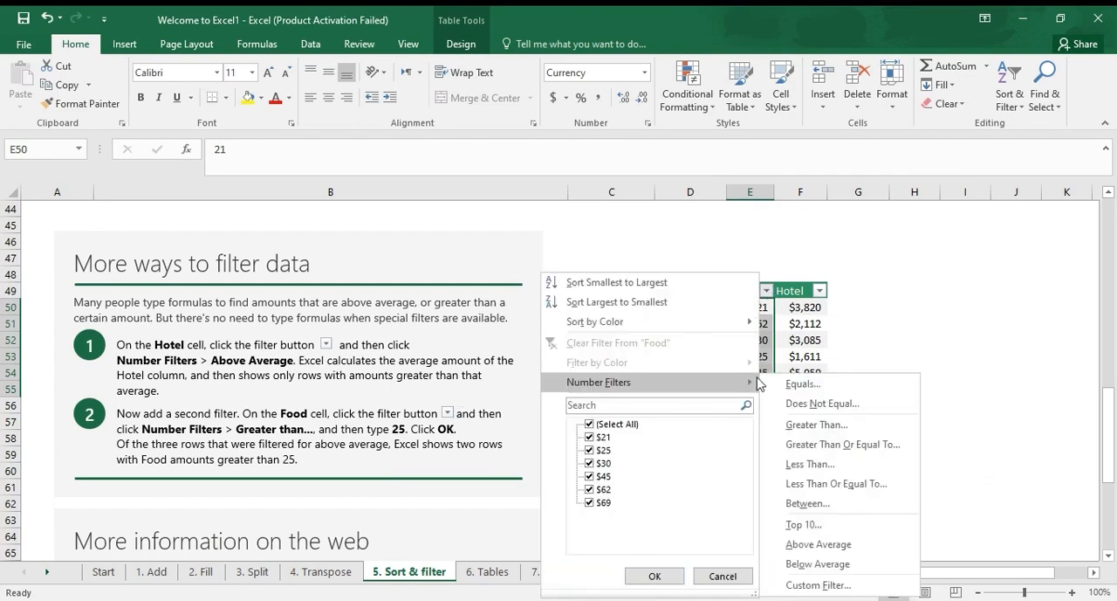
pyautogui.click(843, 549)
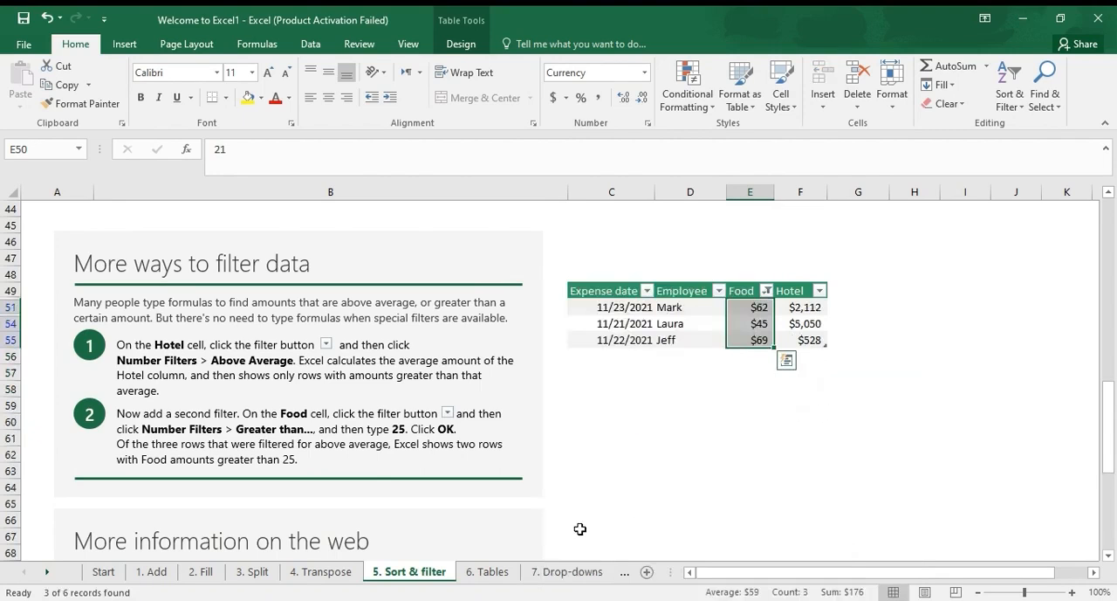
# Move on to the Tables lesson and look through its instructions and sample table
pyautogui.scroll(-5, 580, 530)
pyautogui.click(491, 571)
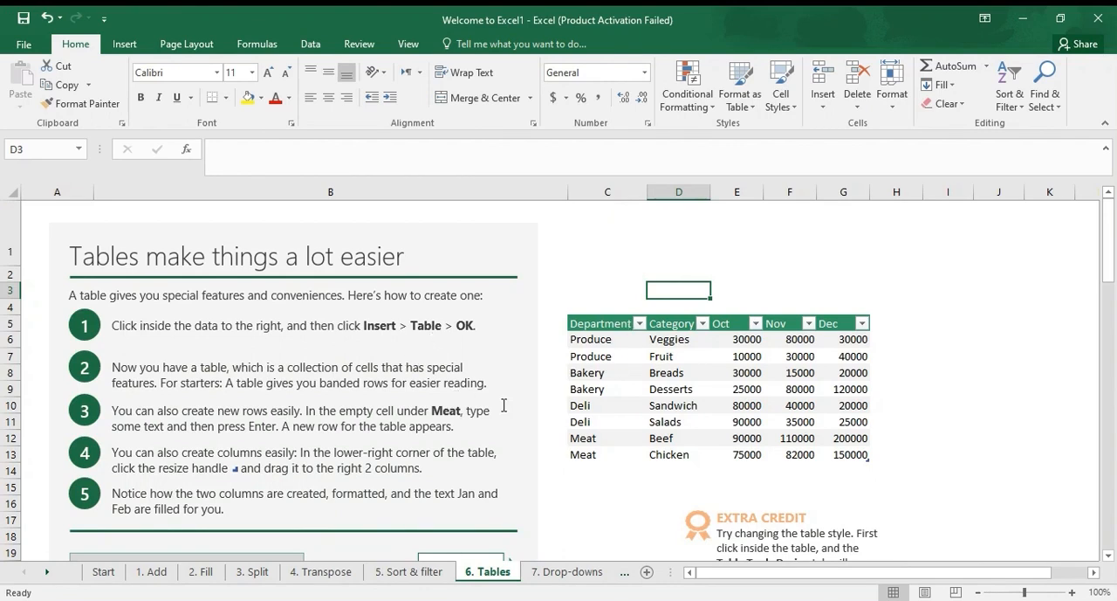
pyautogui.scroll(-3, 554, 450)
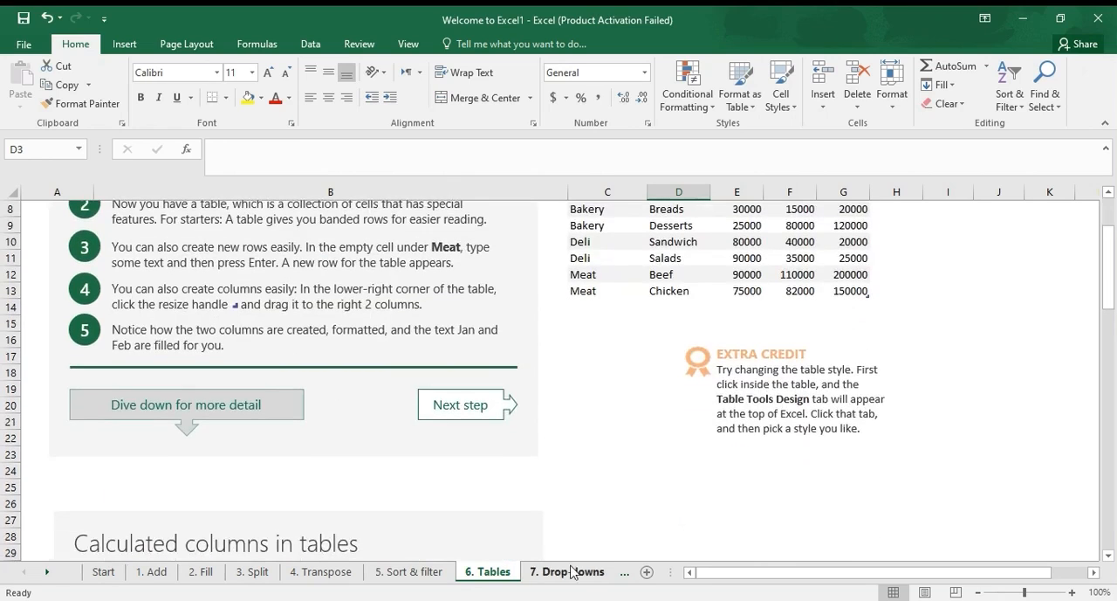
pyautogui.scroll(3, 650, 366)
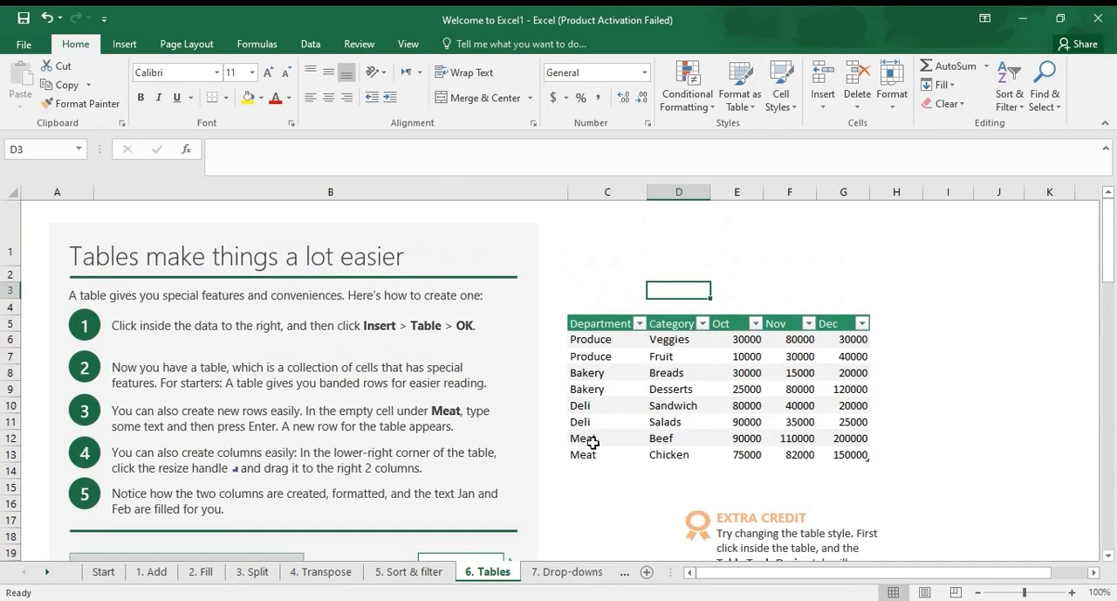
# In the Drop-downs lesson, apply list data validation with the source Fruits,Bakery,Meat to the yellow Department cells D4:D15
pyautogui.click(581, 578)
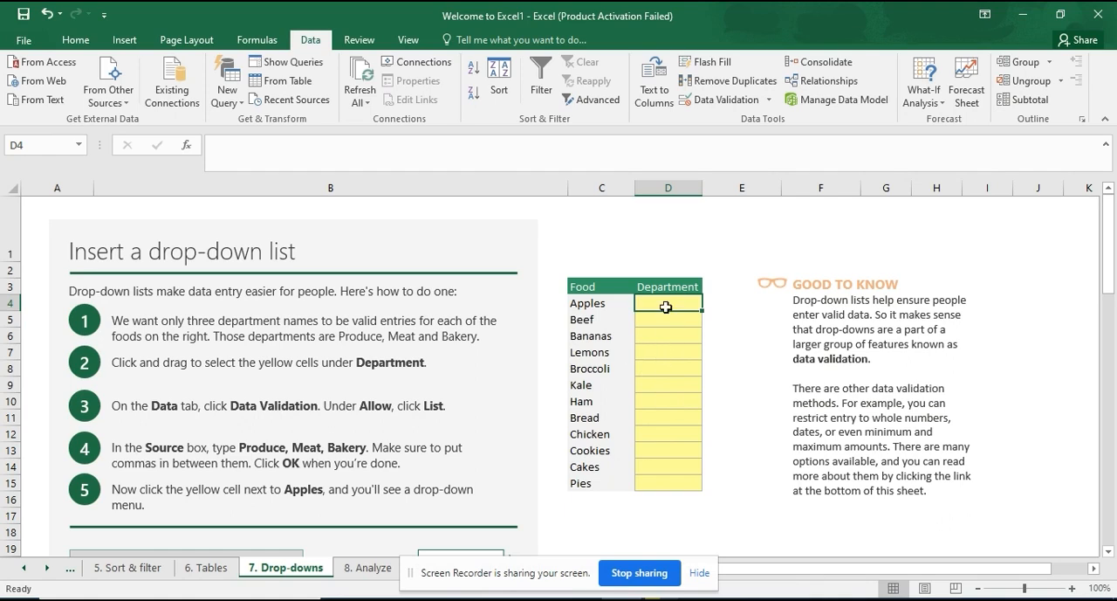
pyautogui.moveTo(657, 311); pyautogui.dragTo(658, 486)
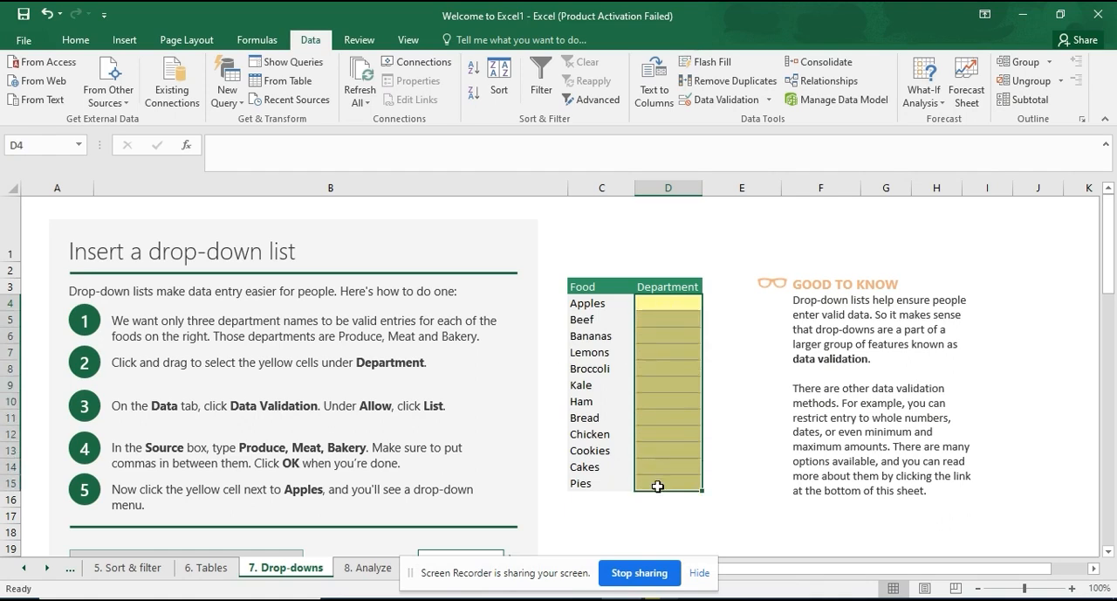
pyautogui.click(724, 101)
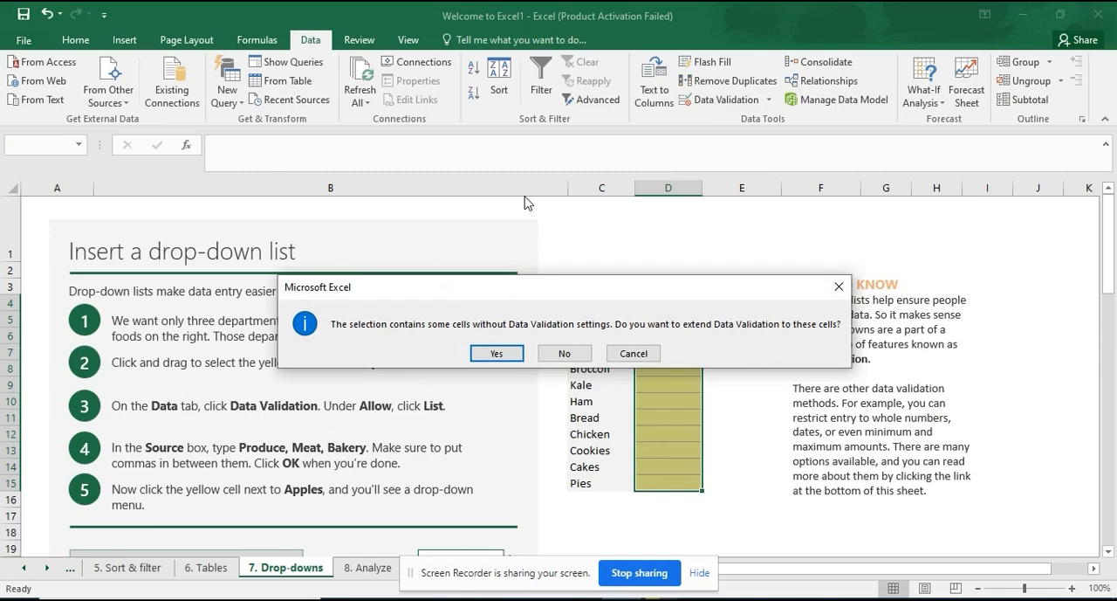
pyautogui.click(515, 355)
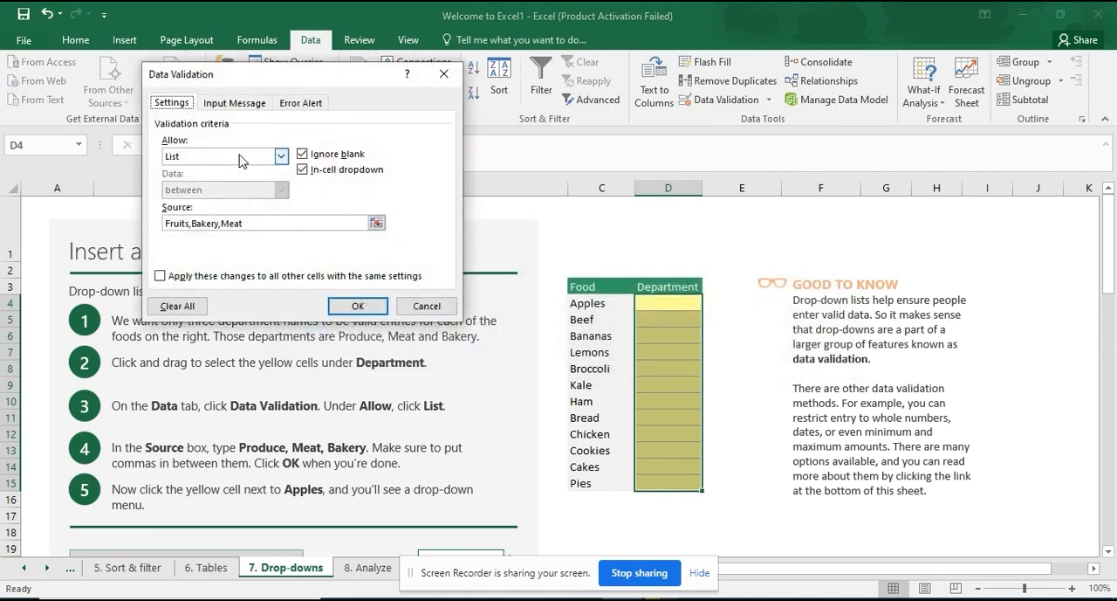
pyautogui.click(267, 159)
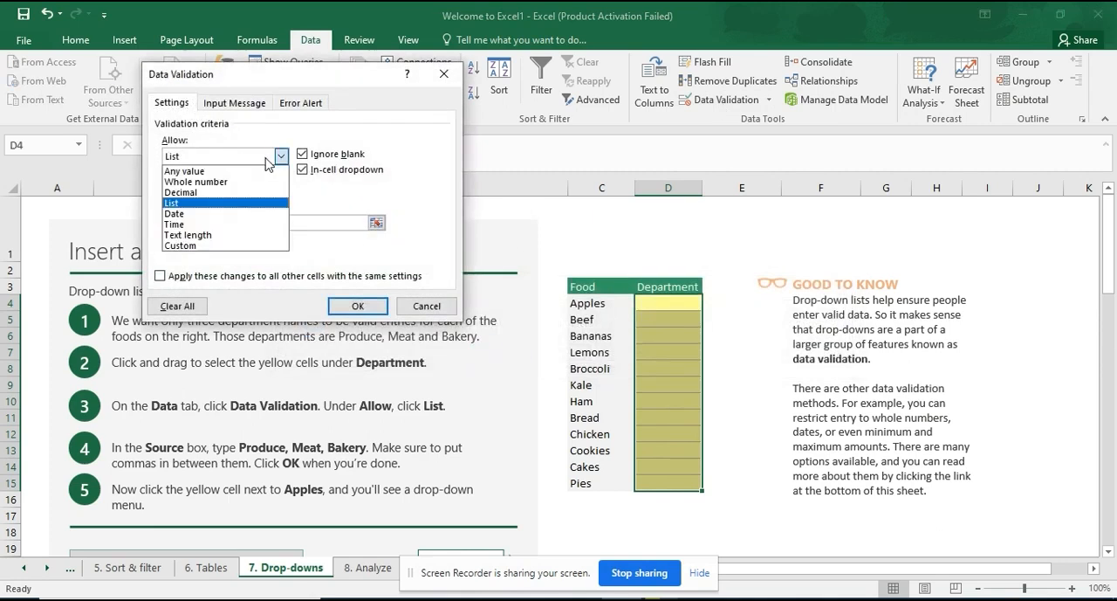
pyautogui.click(252, 210)
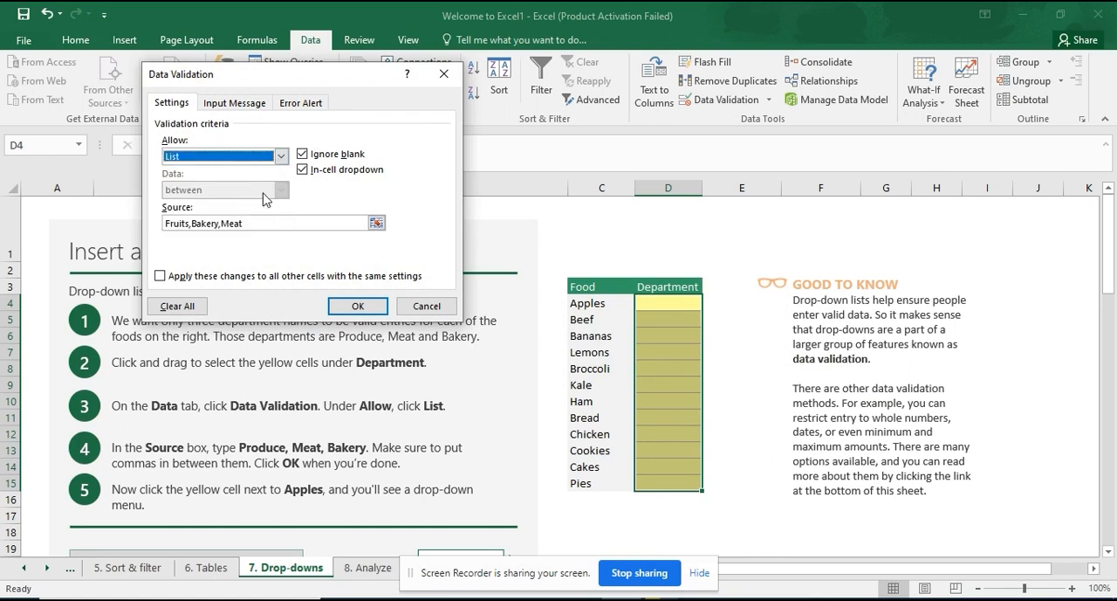
pyautogui.moveTo(246, 222); pyautogui.dragTo(166, 220)
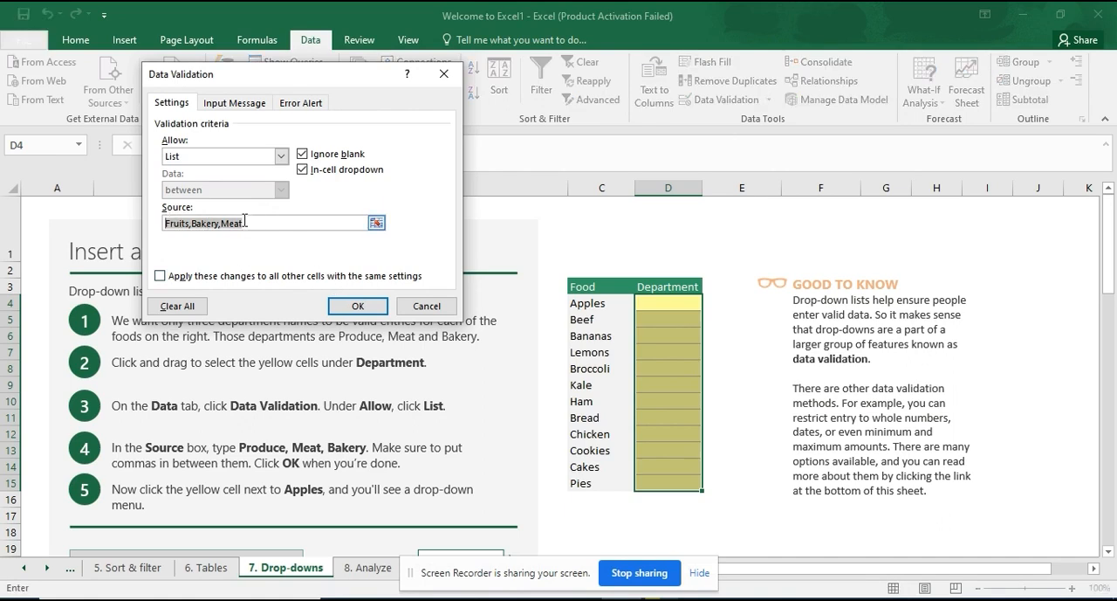
pyautogui.click(358, 306)
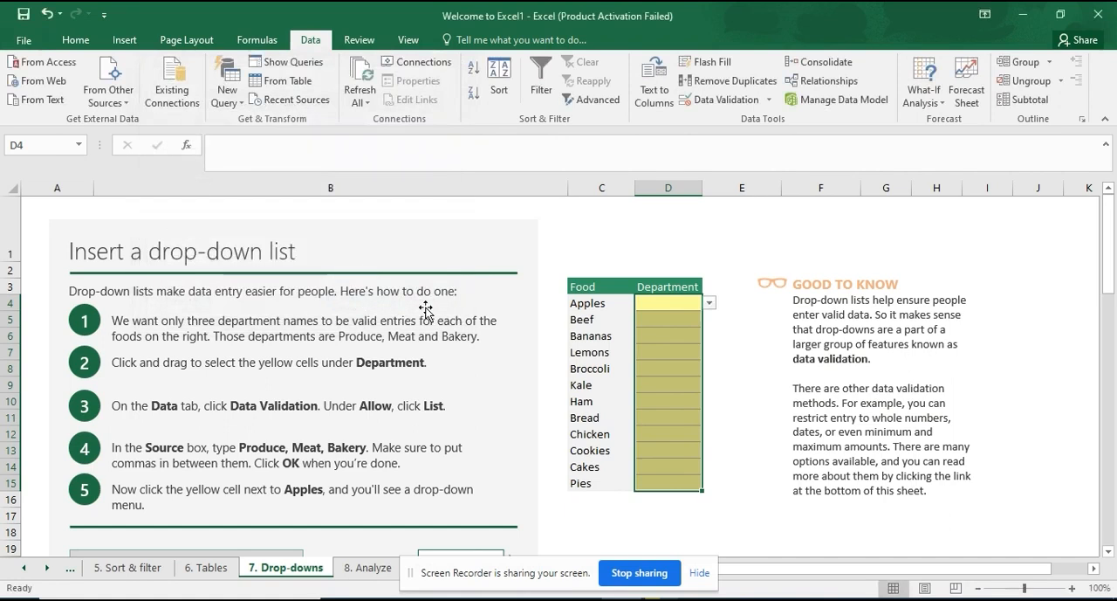
# Choose Fruits as the department for Apples and Meat for Beef from the drop-down lists
pyautogui.click(710, 304)
pyautogui.click(651, 317)
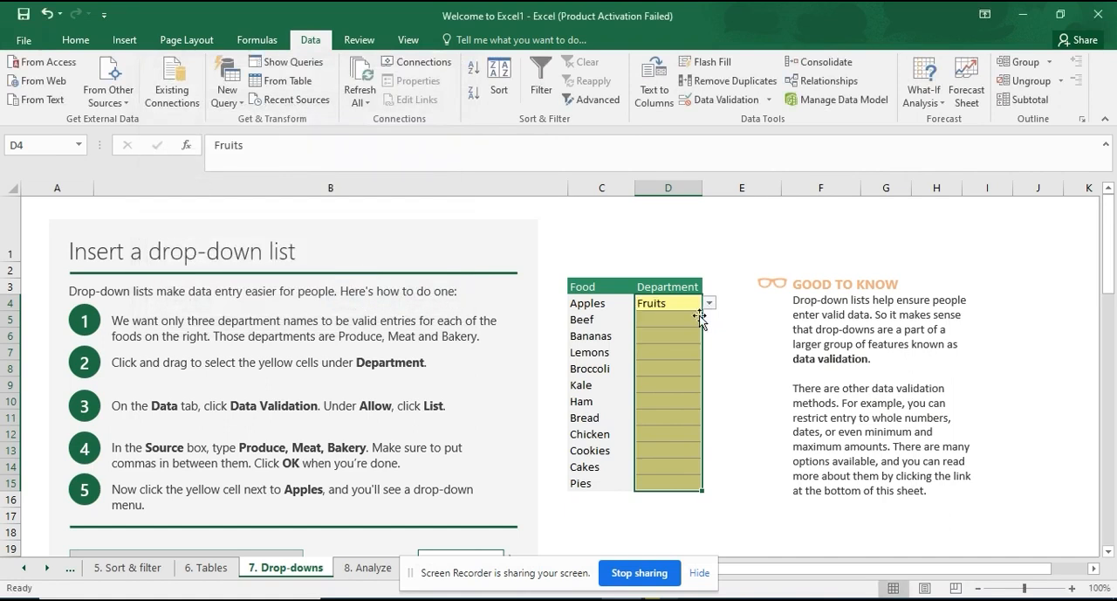
pyautogui.click(677, 321)
pyautogui.click(710, 320)
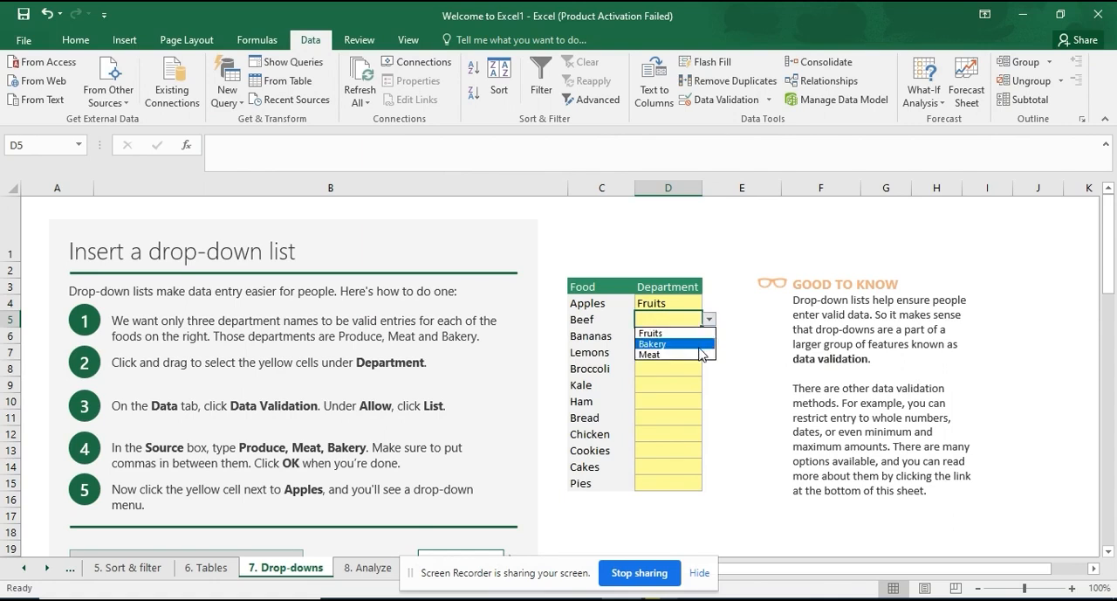
pyautogui.click(704, 354)
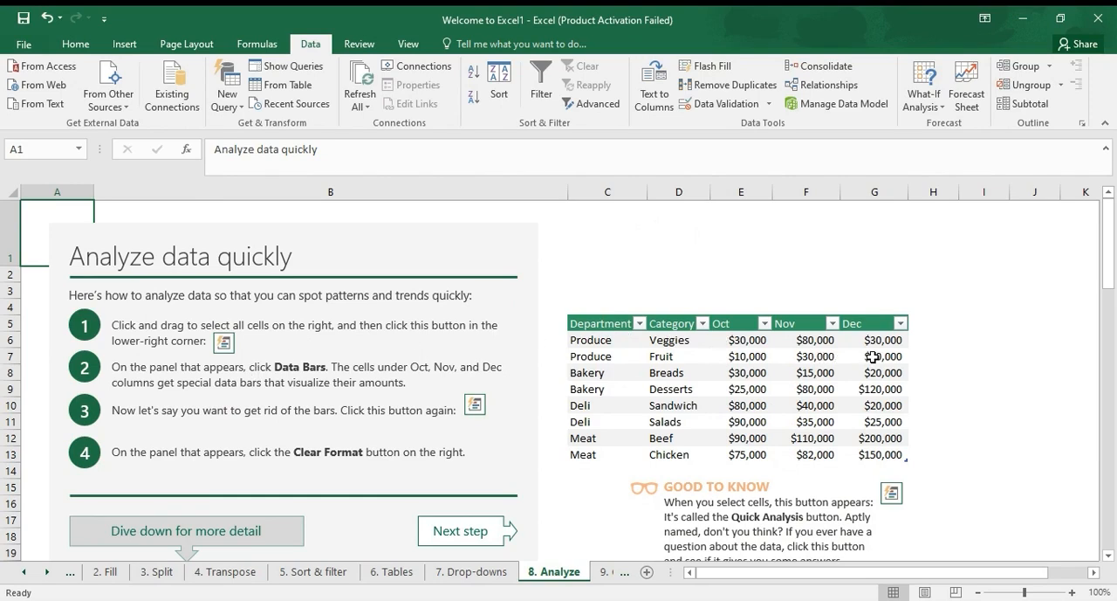
# Add data bars to the Dec amounts G6:G13 in the Analyze lesson using Quick Analysis
pyautogui.moveTo(873, 343); pyautogui.dragTo(877, 452)
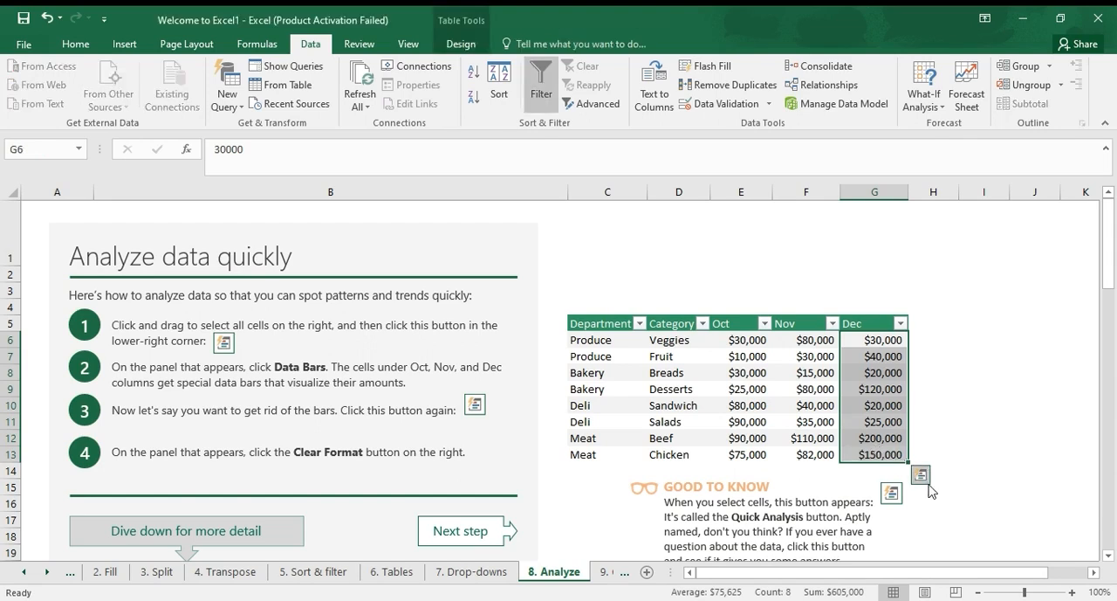
pyautogui.click(922, 476)
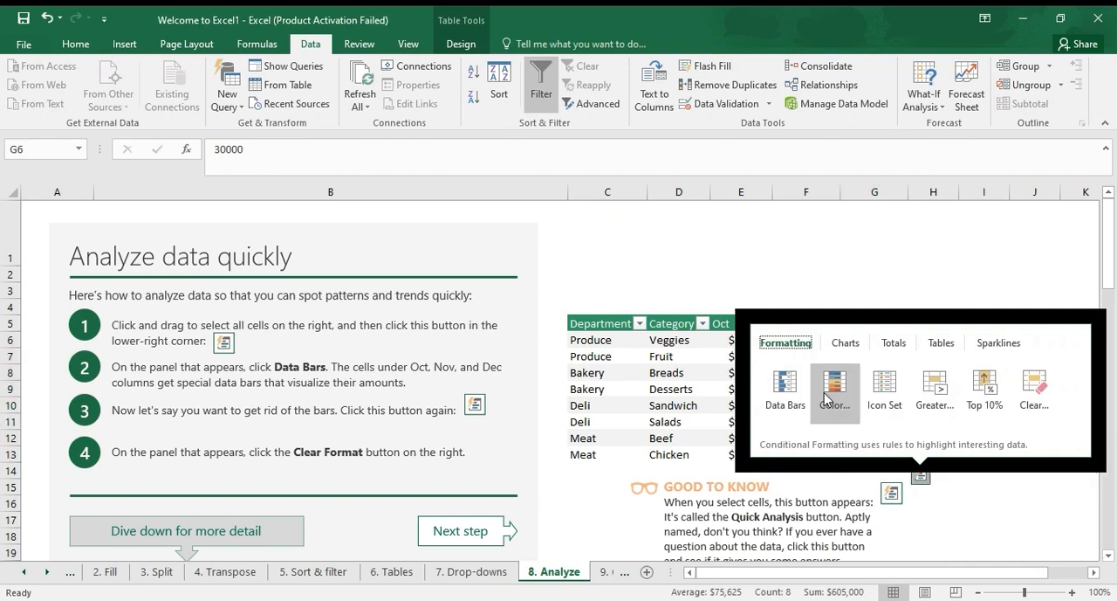
pyautogui.click(790, 393)
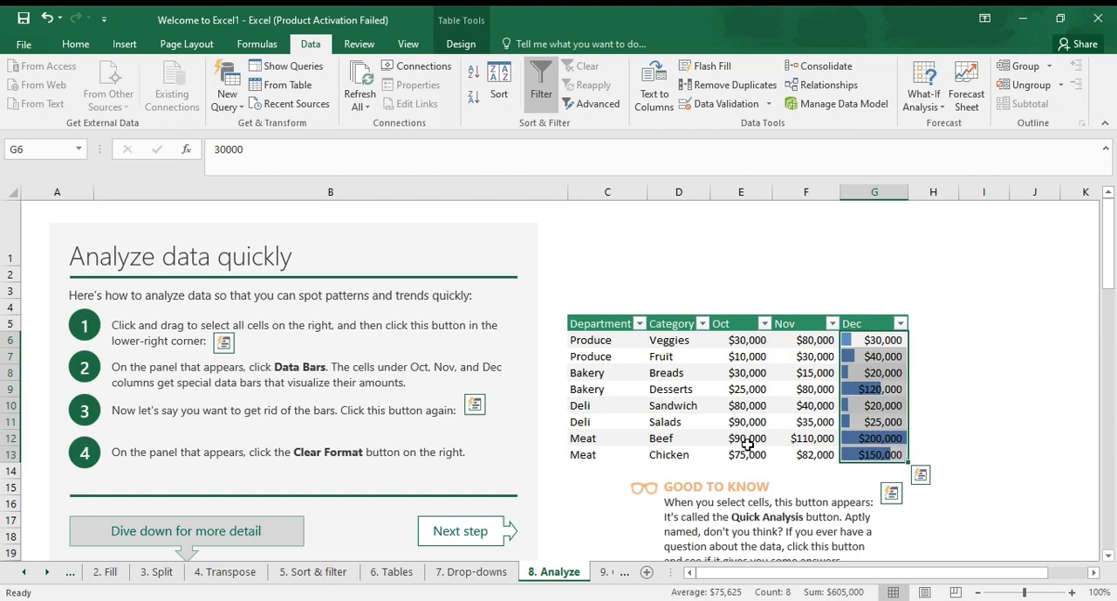
# Add data bars to the Oct, Nov and Dec amounts of the Quickly make a chart table using Quick Analysis
pyautogui.scroll(-7, 528, 491)
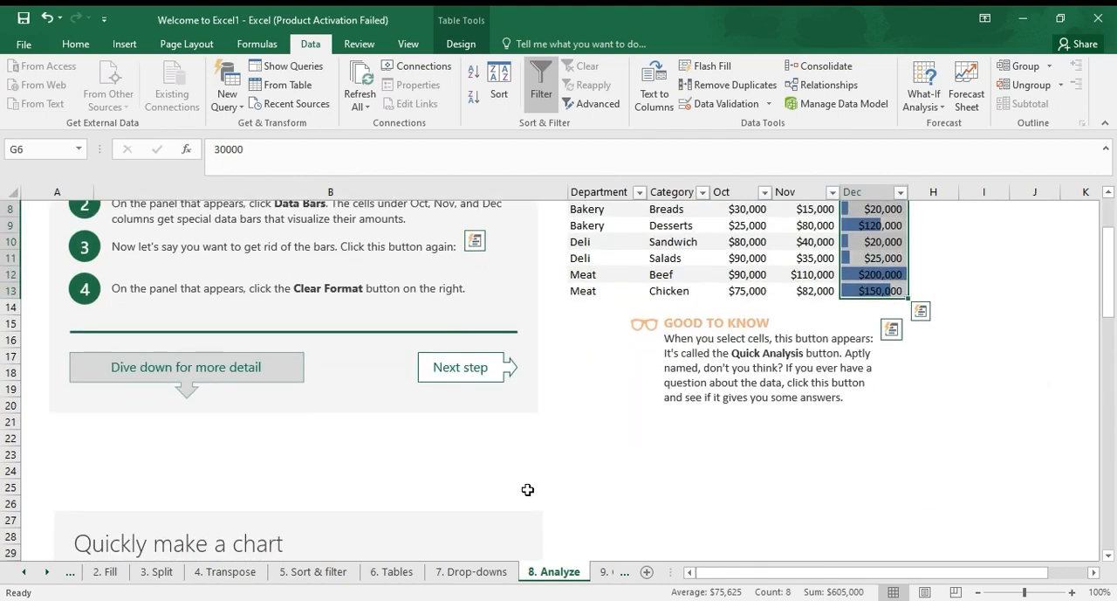
pyautogui.scroll(-2, 529, 492)
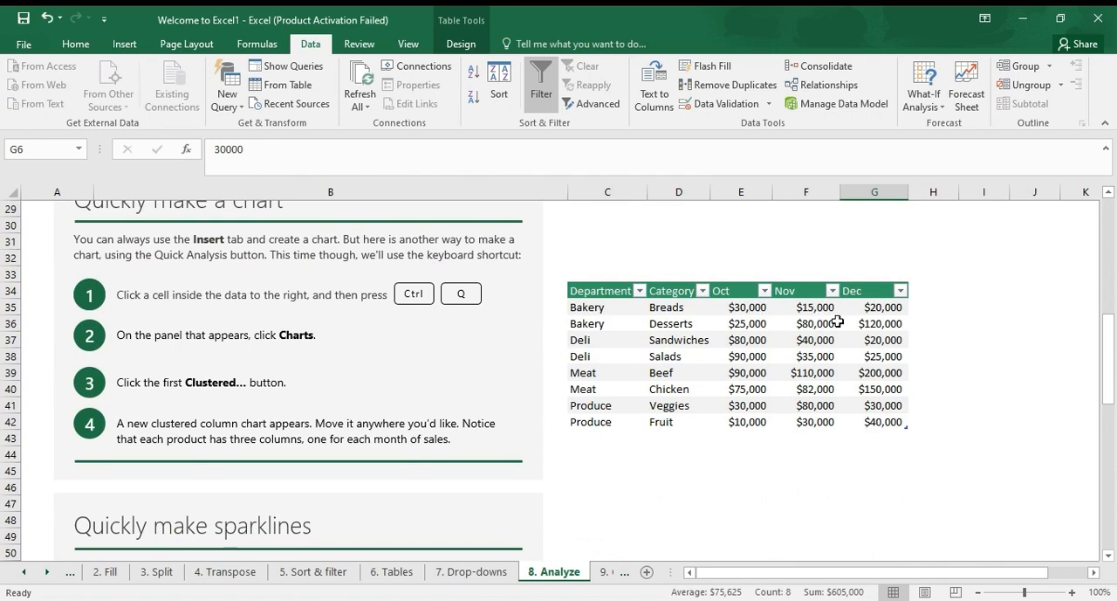
pyautogui.click(866, 309)
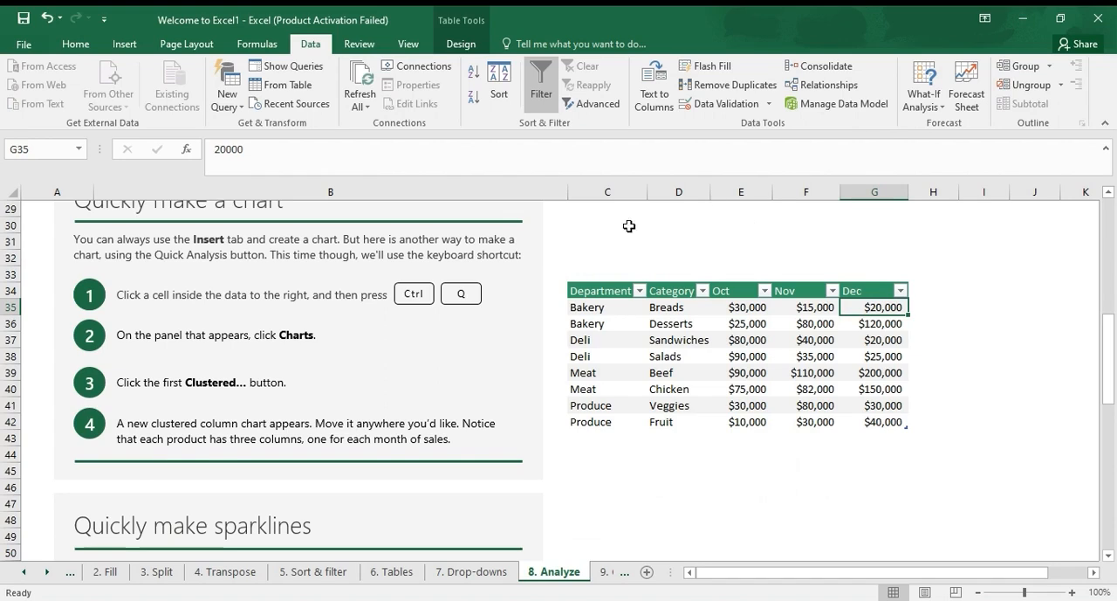
pyautogui.hotkey('ctrl', 'q')
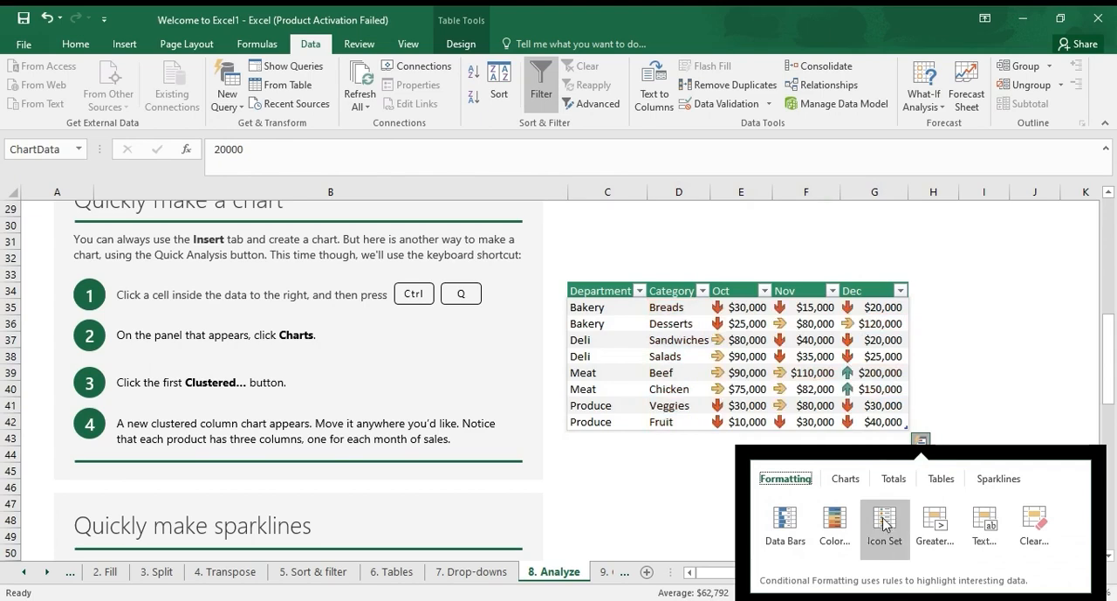
pyautogui.click(786, 524)
# Look over the sparklines section of the Analyze lesson, and move on to the Charts lesson's instructions
pyautogui.scroll(-9, 642, 487)
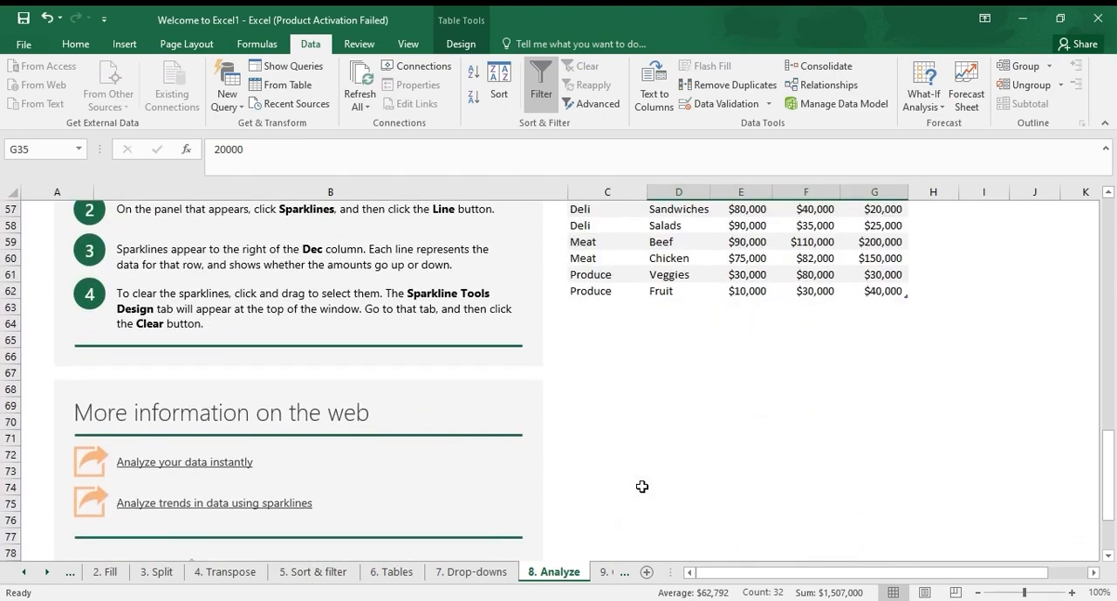
pyautogui.scroll(2, 643, 486)
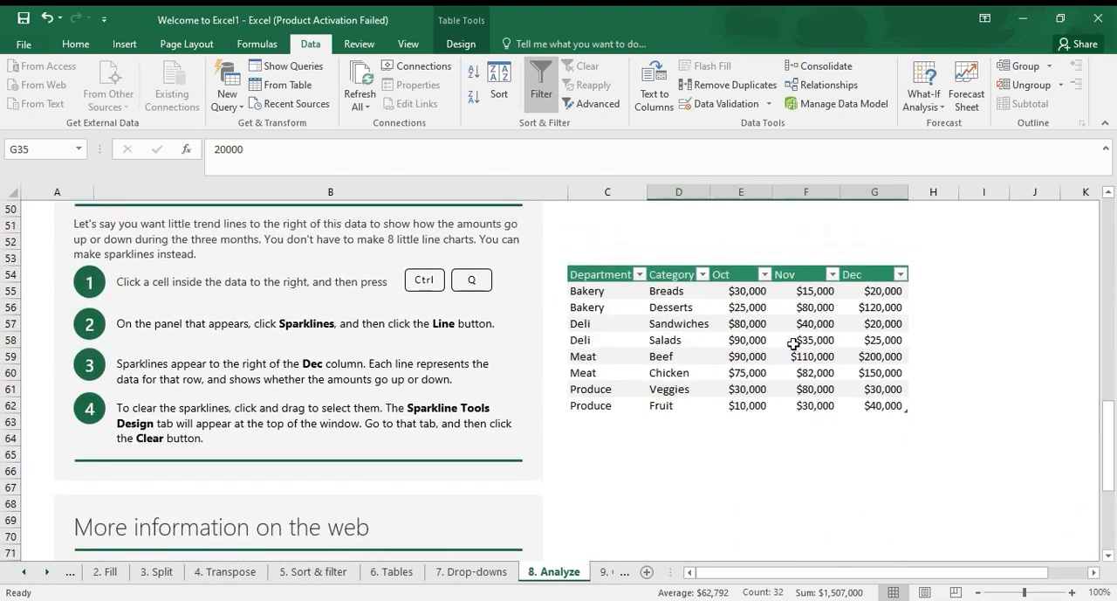
pyautogui.click(604, 572)
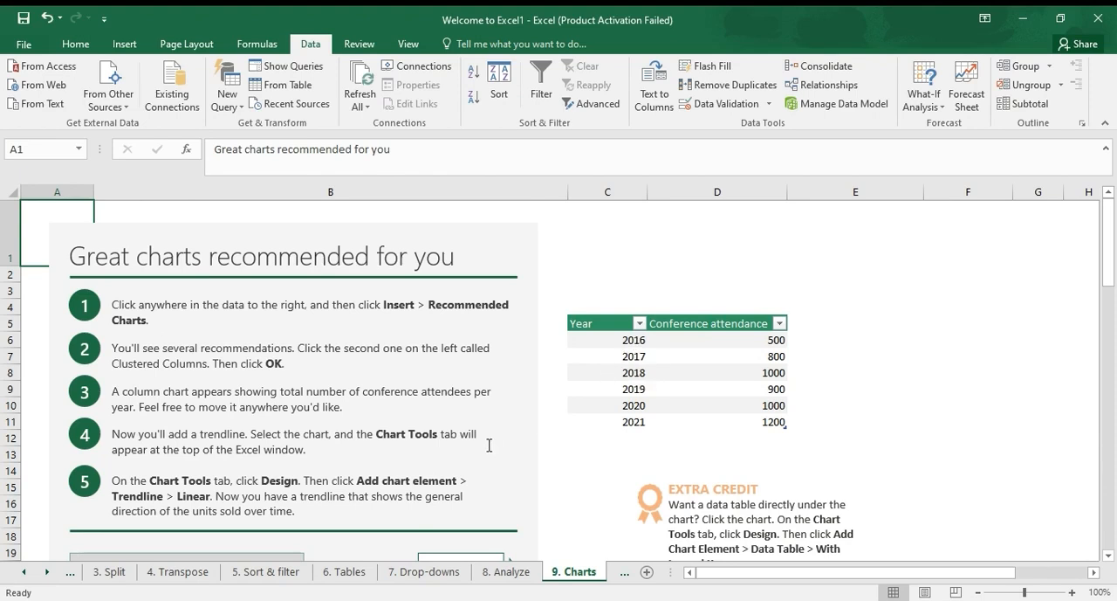
pyautogui.scroll(-7, 490, 445)
pyautogui.scroll(7, 490, 445)
# Insert a 2-D clustered column chart from the Year and Conference attendance table, C5:D11, including its headers
pyautogui.moveTo(750, 339); pyautogui.dragTo(741, 414)
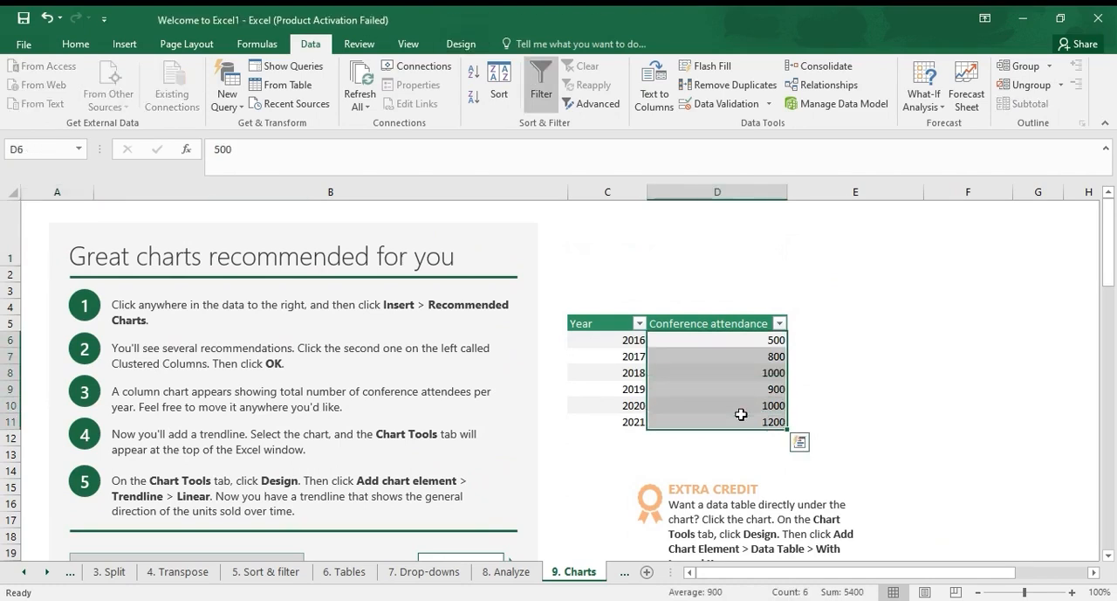
pyautogui.moveTo(639, 341); pyautogui.dragTo(712, 437)
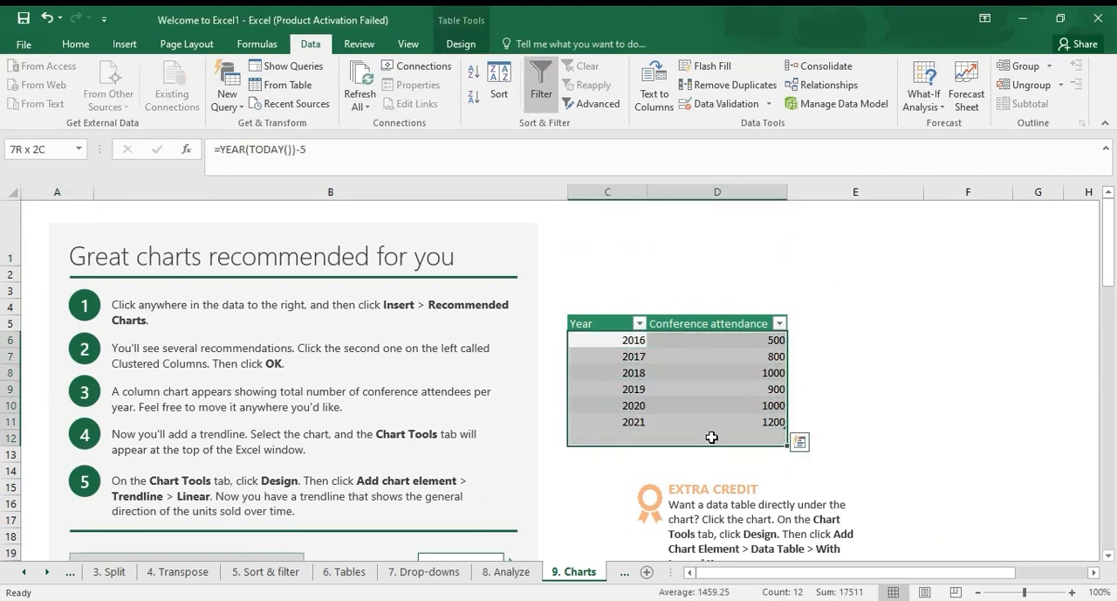
pyautogui.click(715, 431)
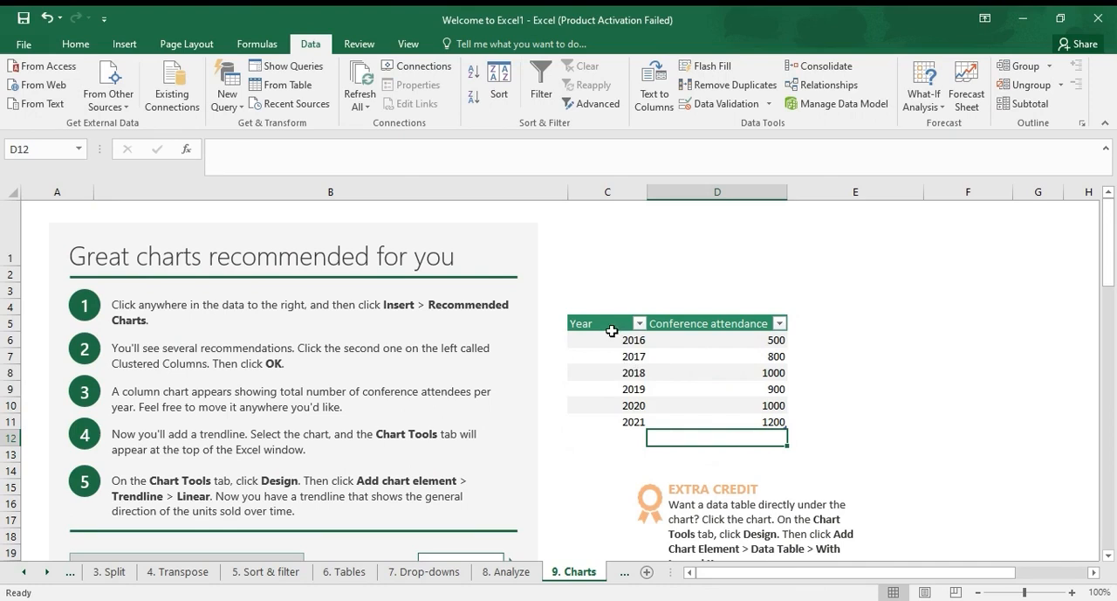
pyautogui.moveTo(613, 325); pyautogui.dragTo(707, 417)
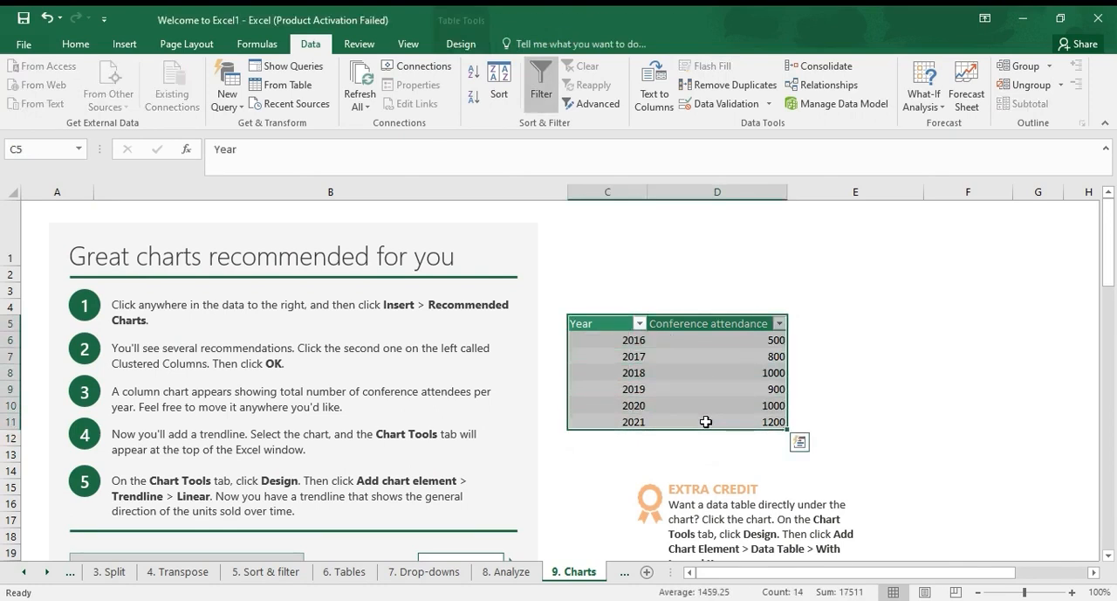
pyautogui.click(123, 45)
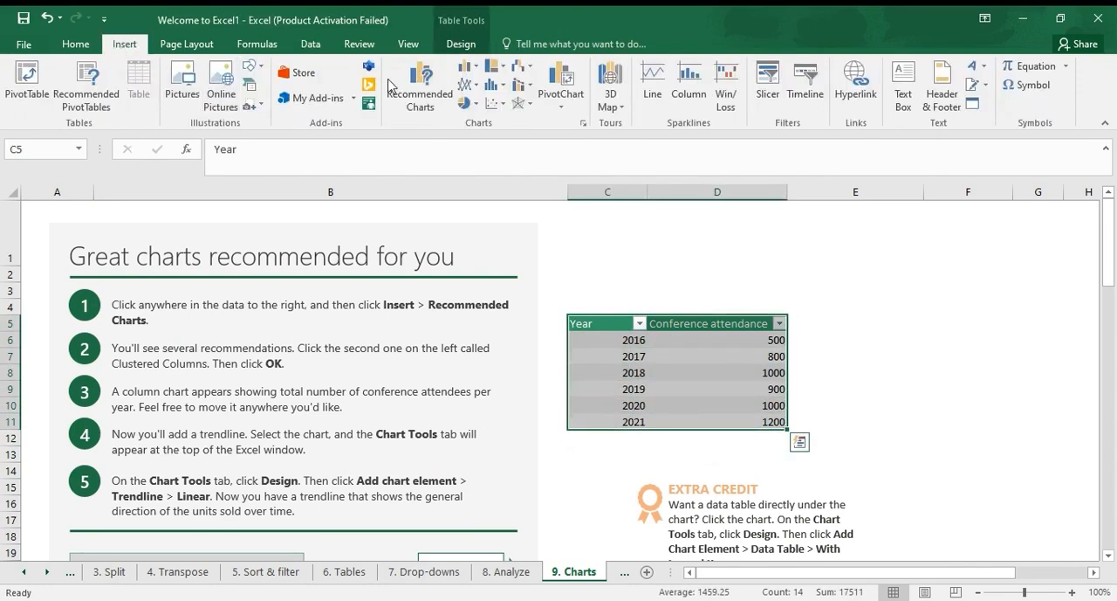
pyautogui.click(460, 68)
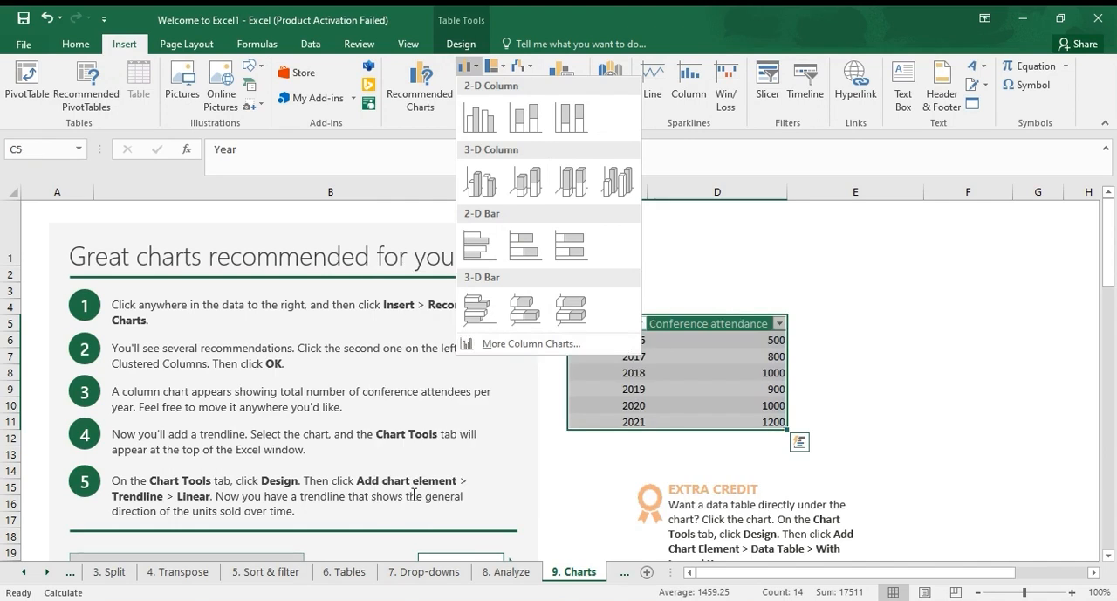
pyautogui.click(486, 125)
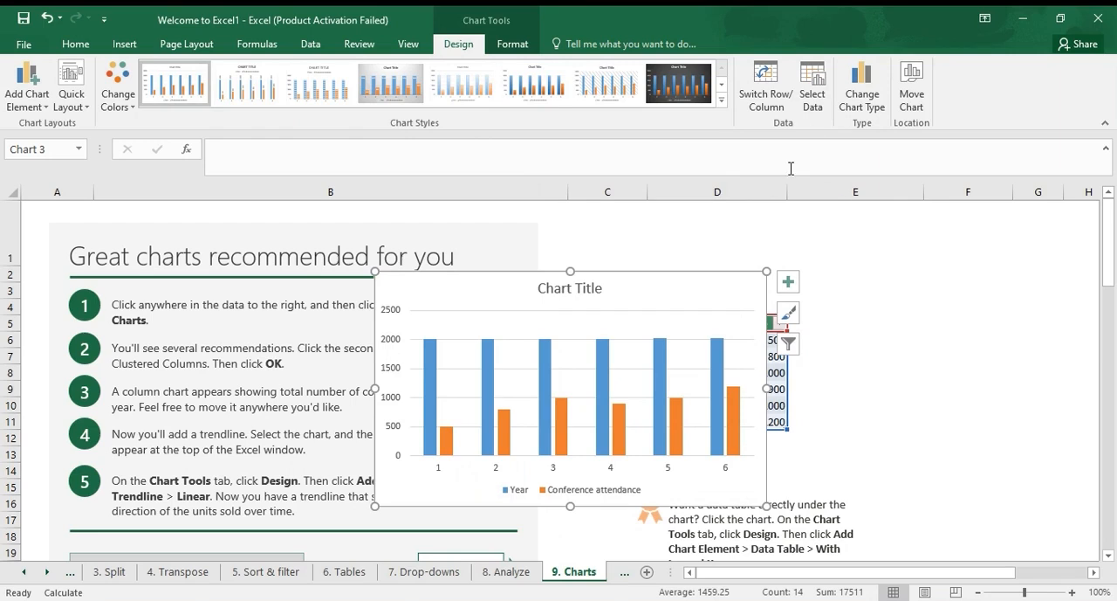
# Add axis titles to the conference attendance column chart
pyautogui.click(789, 282)
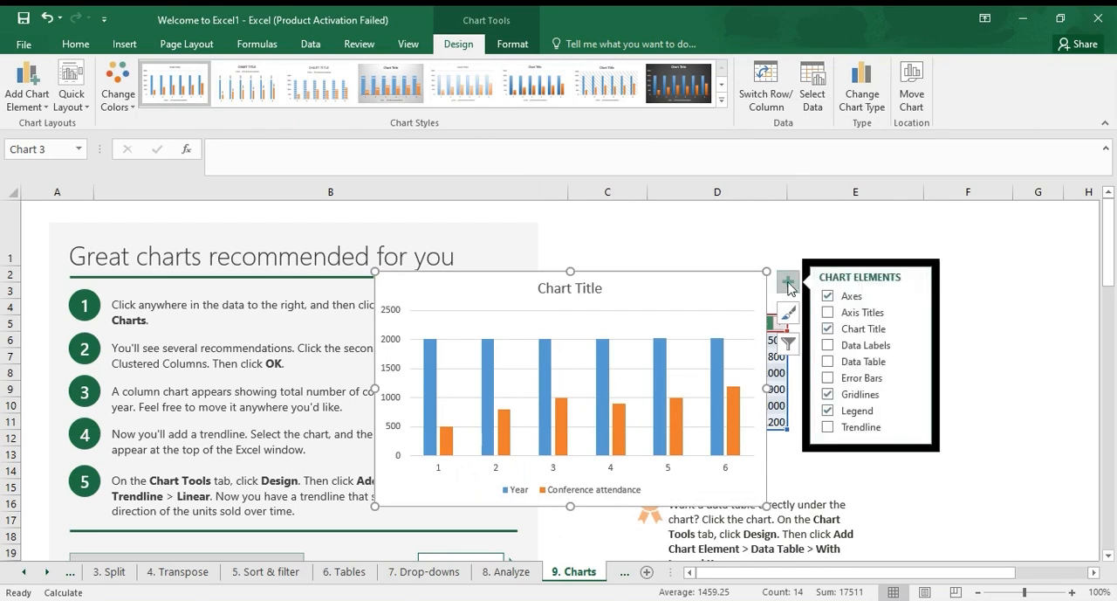
pyautogui.click(857, 314)
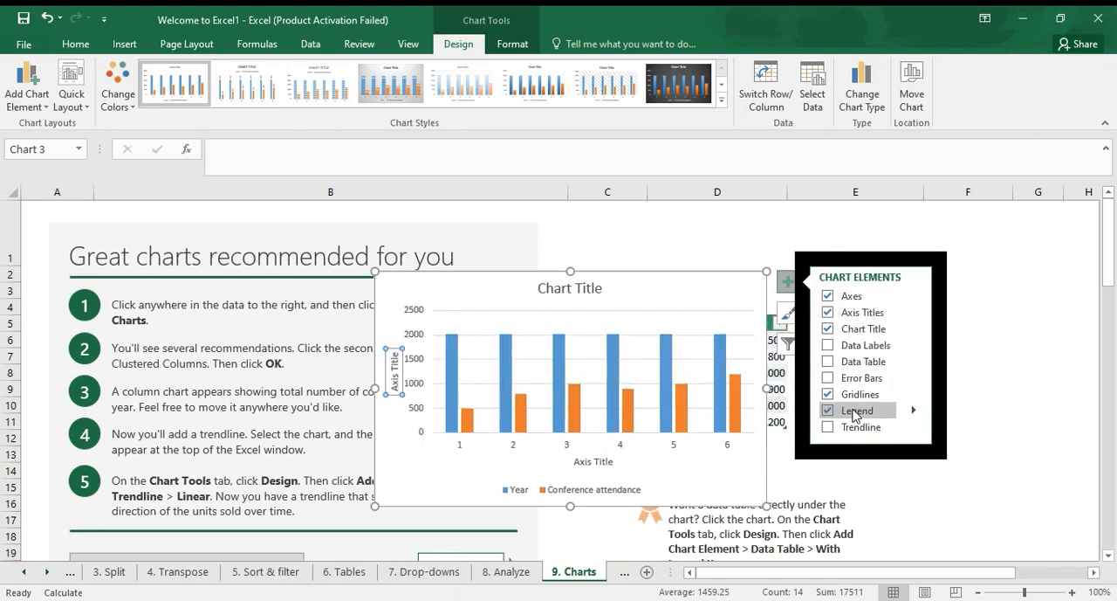
pyautogui.click(993, 399)
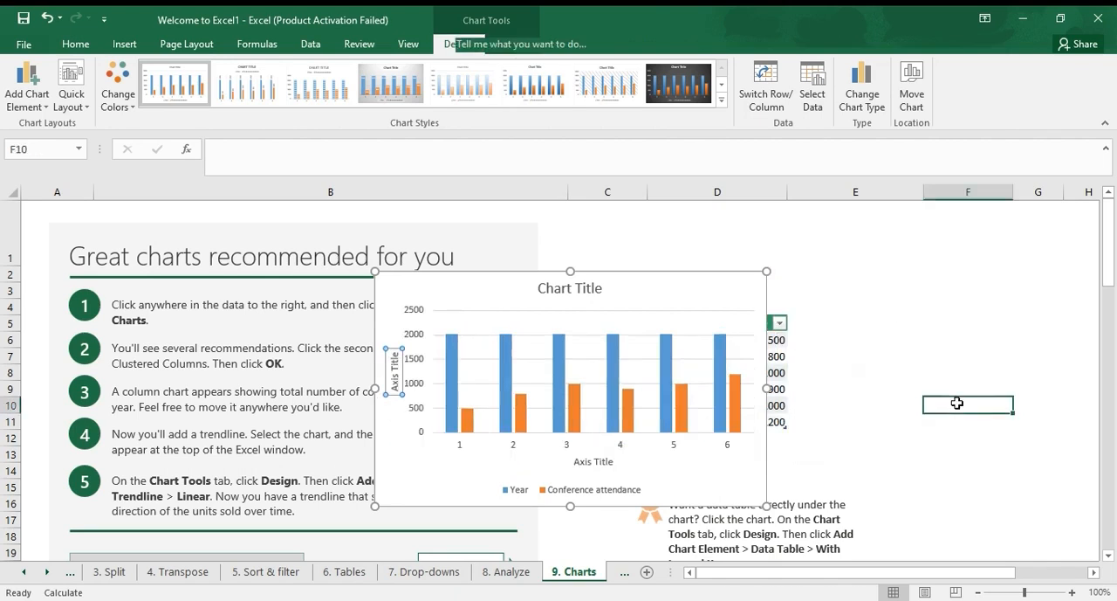
# Move the column chart clear of the lesson instructions, over the data table, and delete it
pyautogui.click(713, 289)
pyautogui.moveTo(713, 289); pyautogui.dragTo(915, 243)
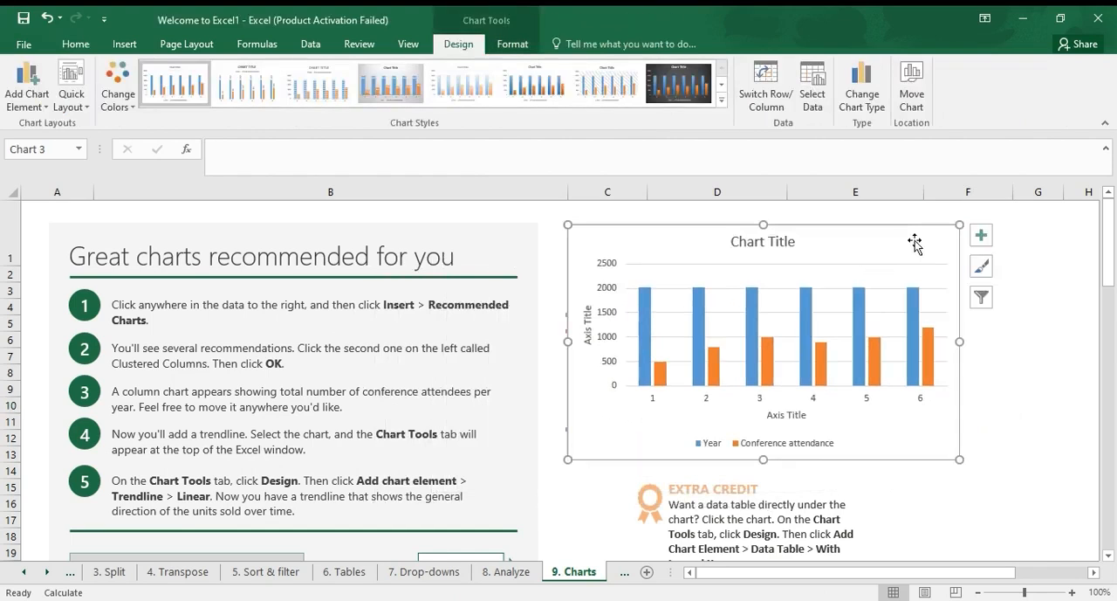
pyautogui.press('Delete')
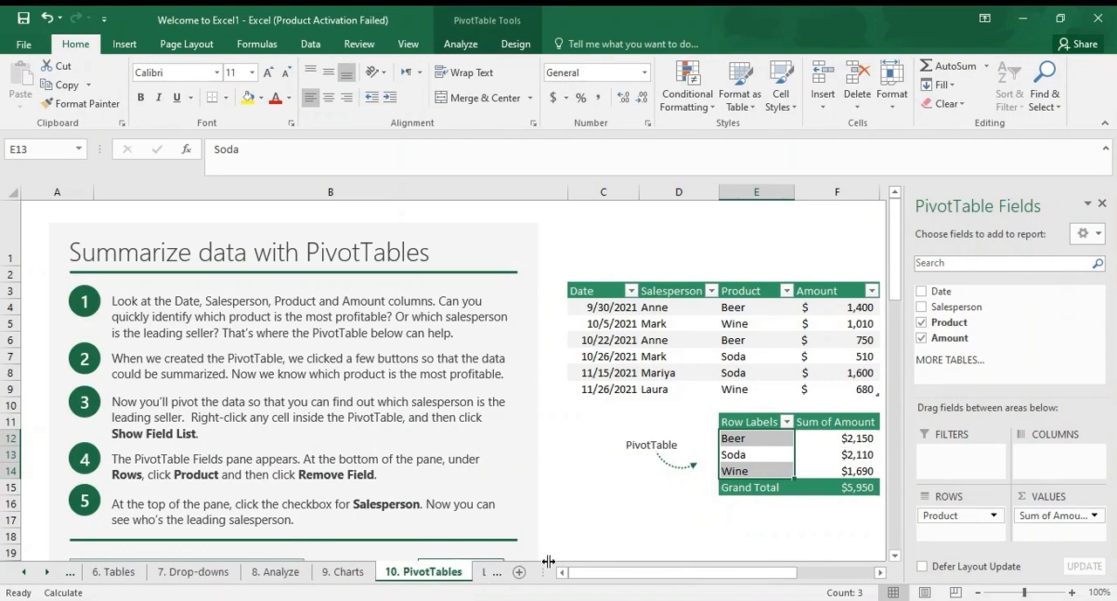
# Move on from the PivotTables lesson to the Learn more sheet
pyautogui.click(496, 572)
pyautogui.click(475, 573)
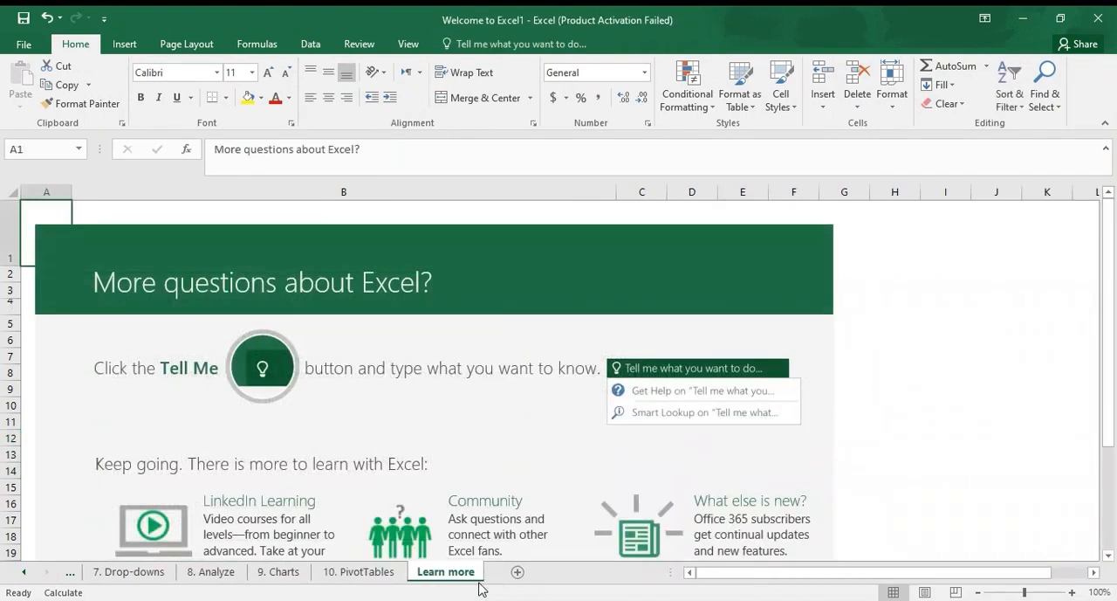